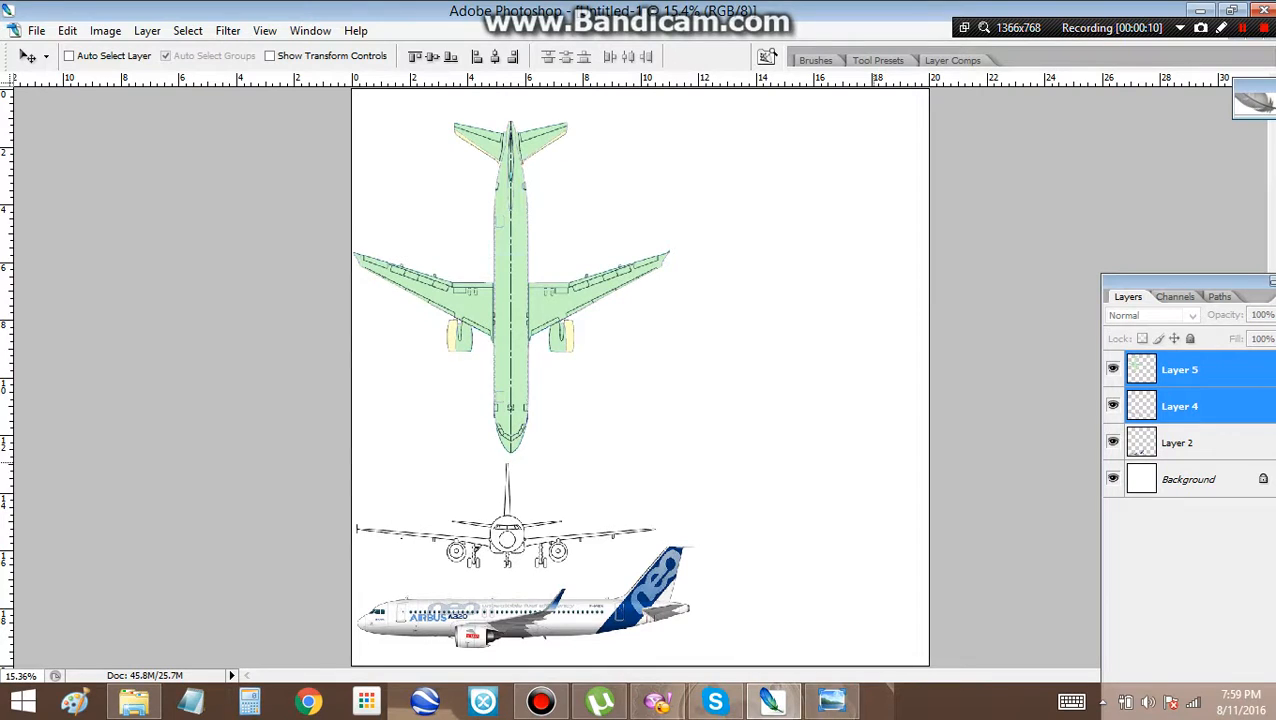
Nudge the front view and side view layers, Layer 4 and Layer 2, slightly up towards the top view of the aircraft.
left_click(1179, 442, "shift")
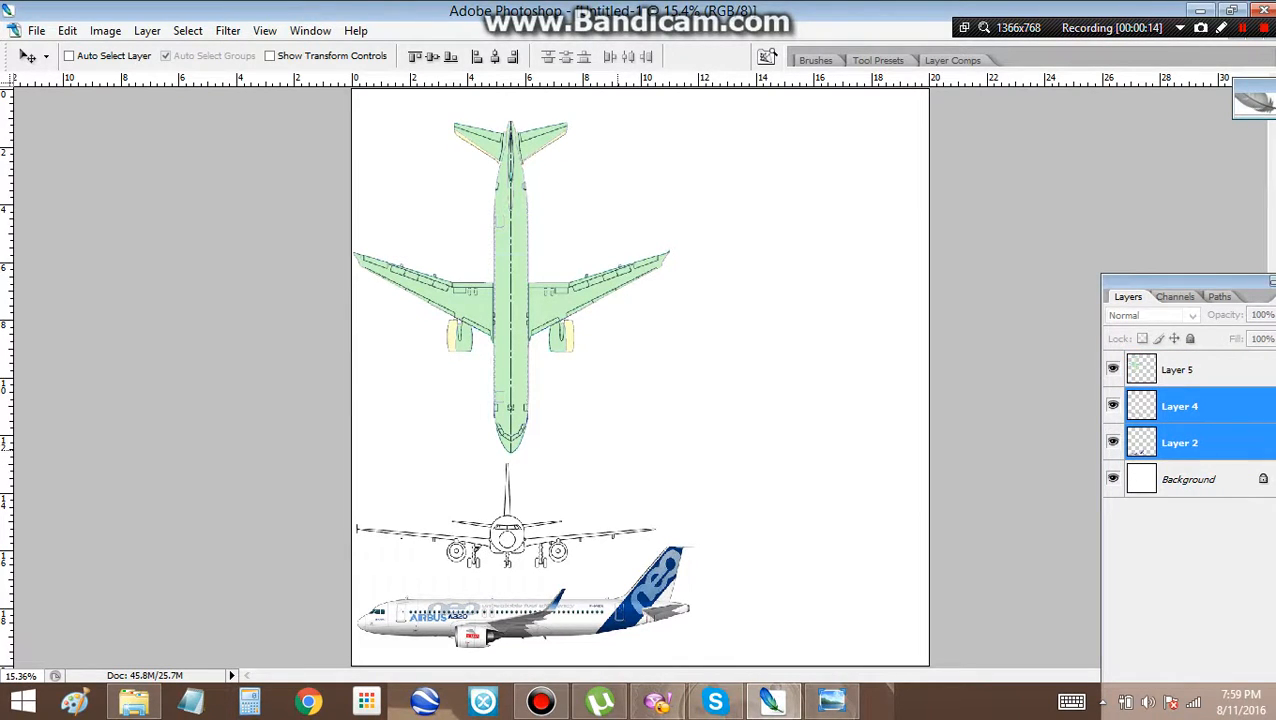
key("shift+Up")
key("shift+Up")
key("shift+Up")
key("shift+Up")
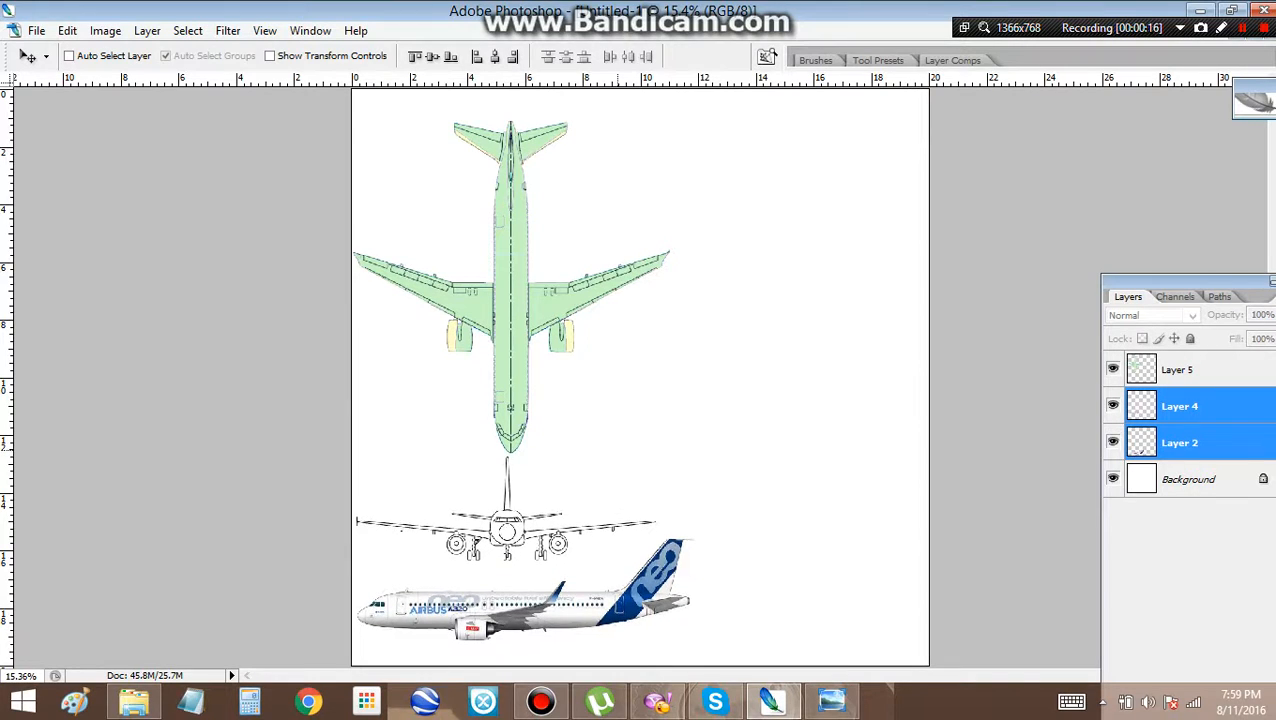
key("shift+Down")
key("shift+Down")
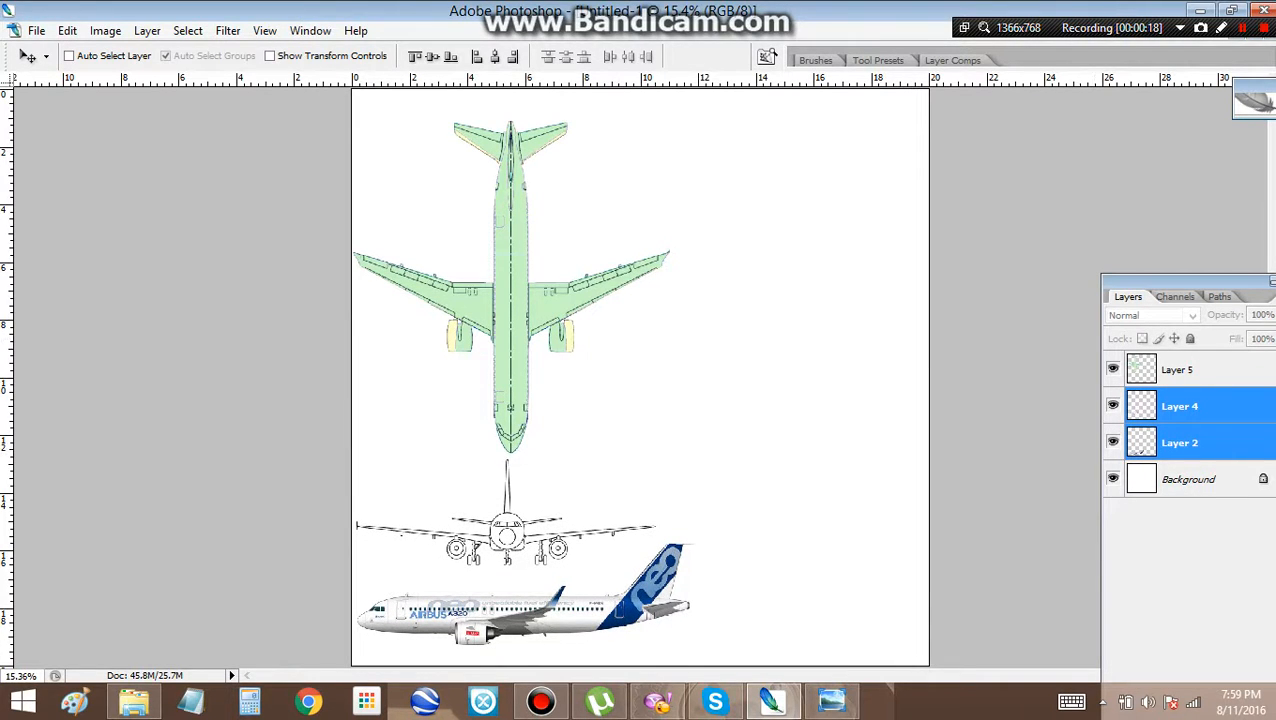
Shift all three aircraft views together slightly up and to the right, away from the canvas's left edge.
left_click(1179, 369, "shift")
left_click(1179, 442)
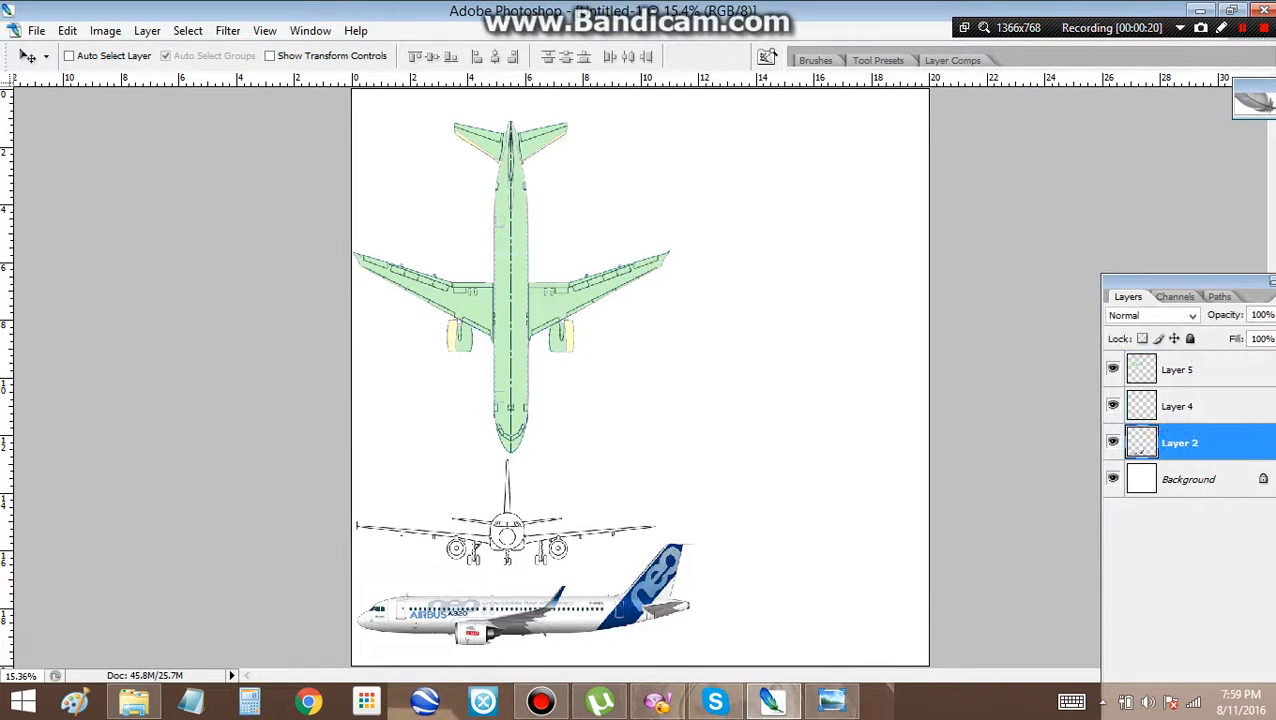
left_click(1179, 369, "shift")
key("shift+Up")
key("shift+Up")
key("shift+Up")
key("shift+Up")
key("shift+Up")
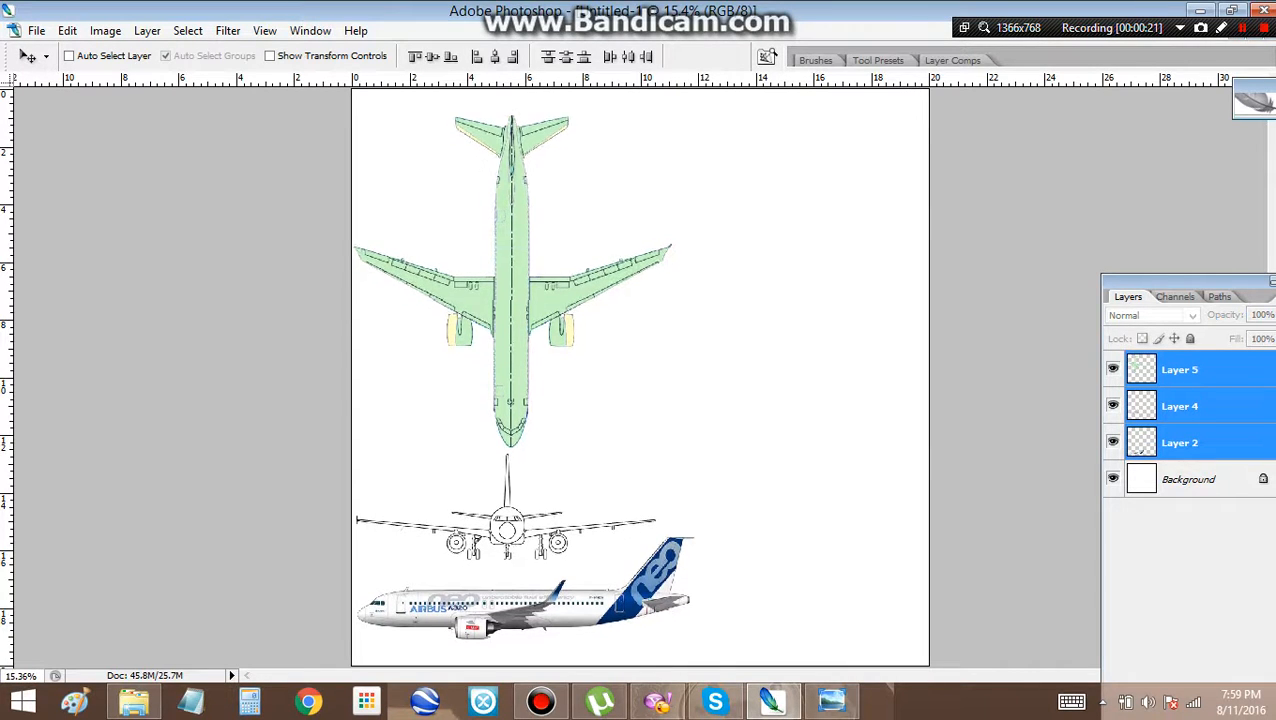
key("shift+Right")
key("shift+Right")
key("shift+Right")
key("shift+Right")
key("shift+Up")
key("shift+Up")
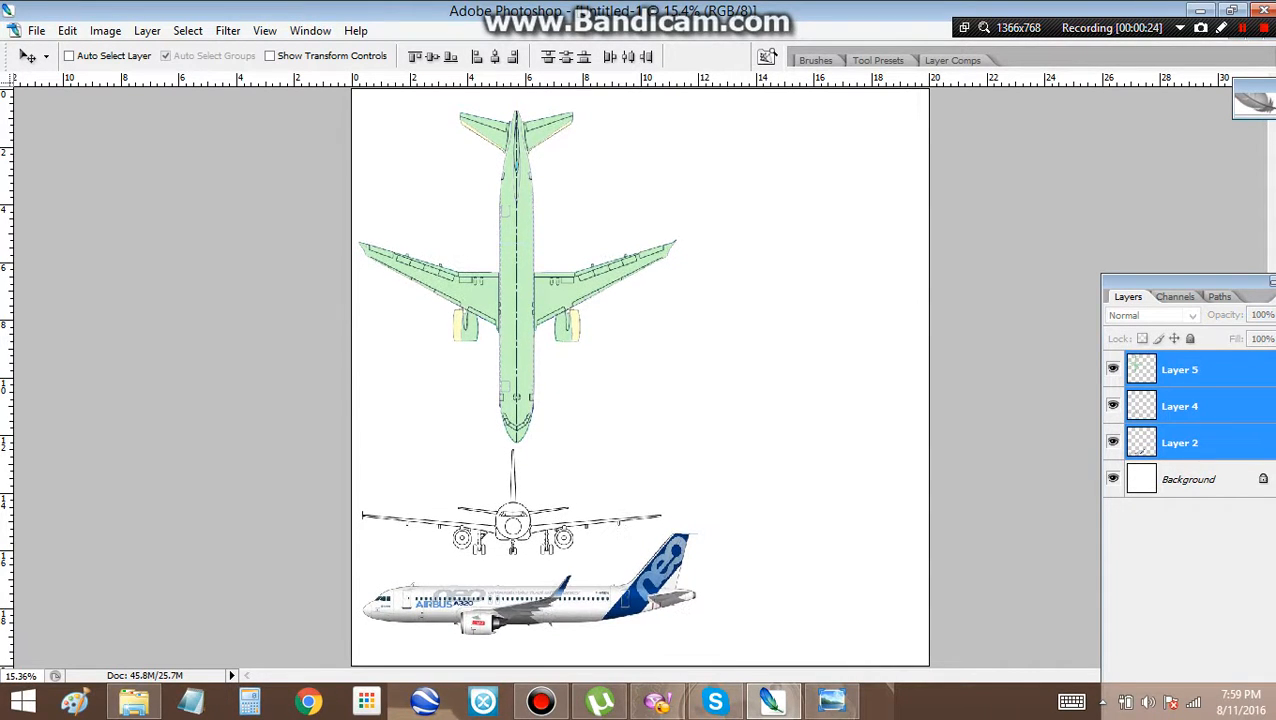
Merge the three aircraft layers into one and combine it with the white background.
key("ctrl+e")
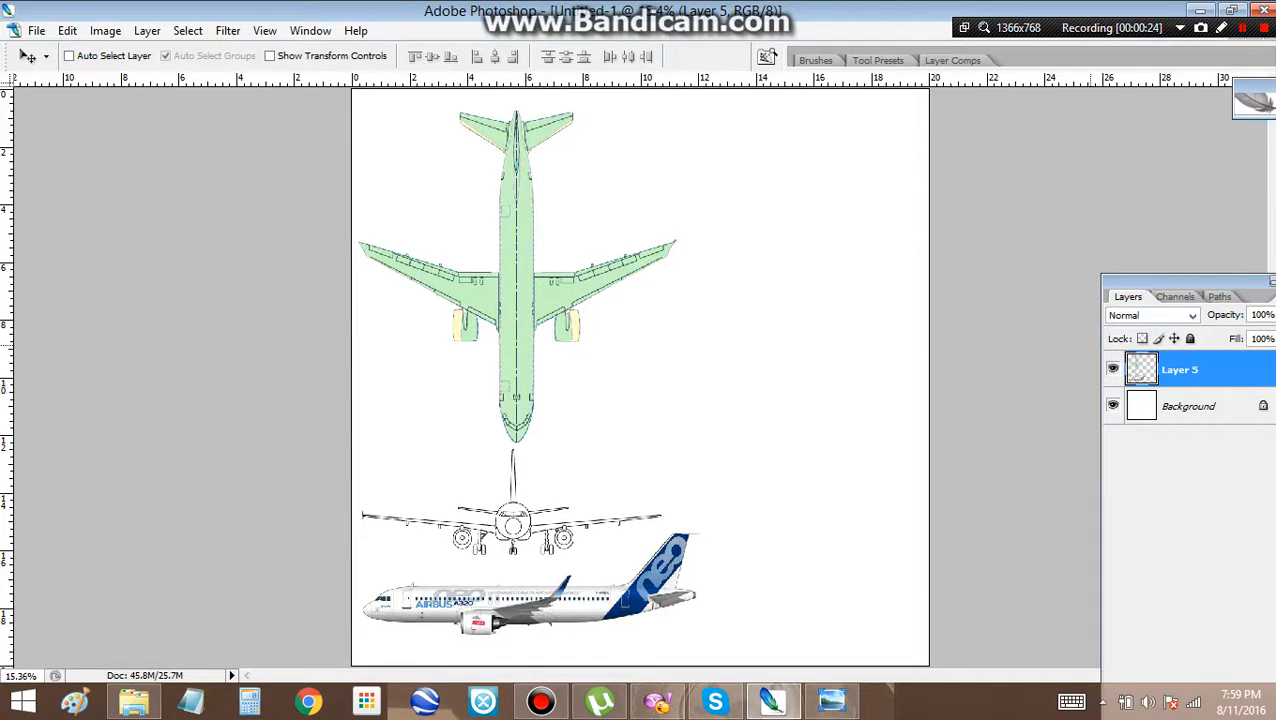
key("ctrl+minus")
key("ctrl+shift+e")
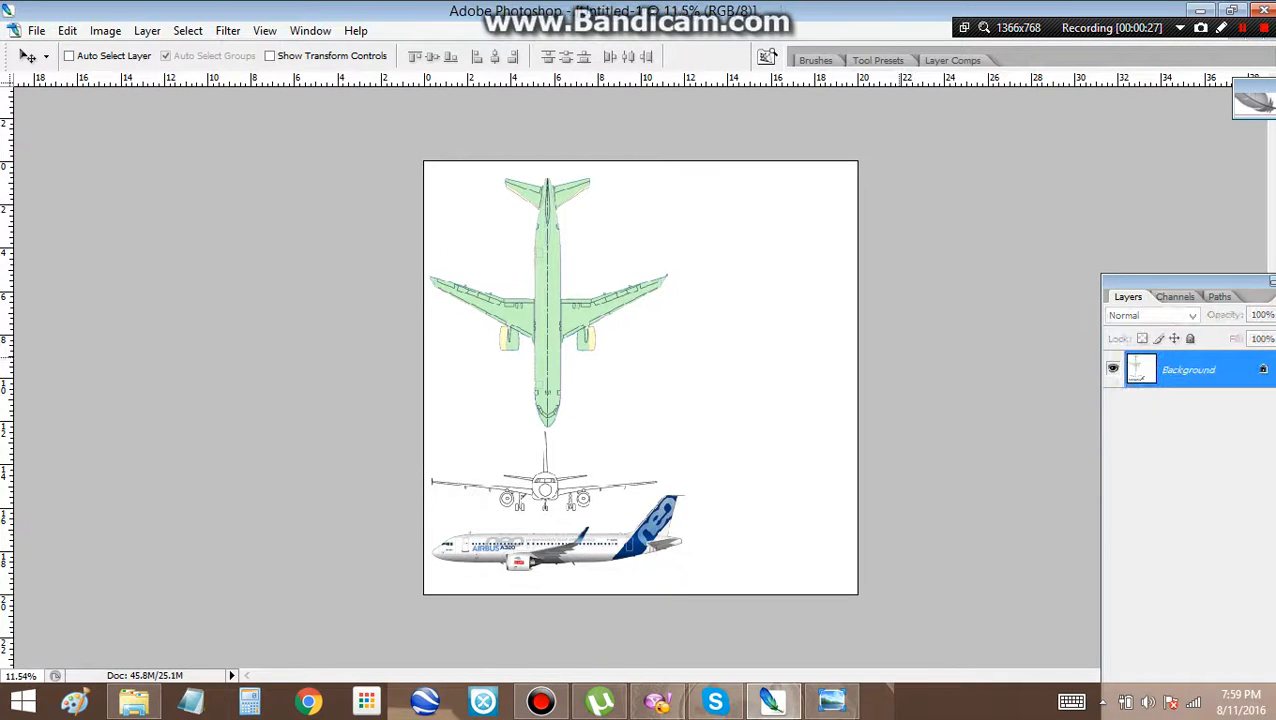
Crop the canvas at full height to about 12 ruler units wide, removing the empty area right of the aircraft drawings.
key("c")
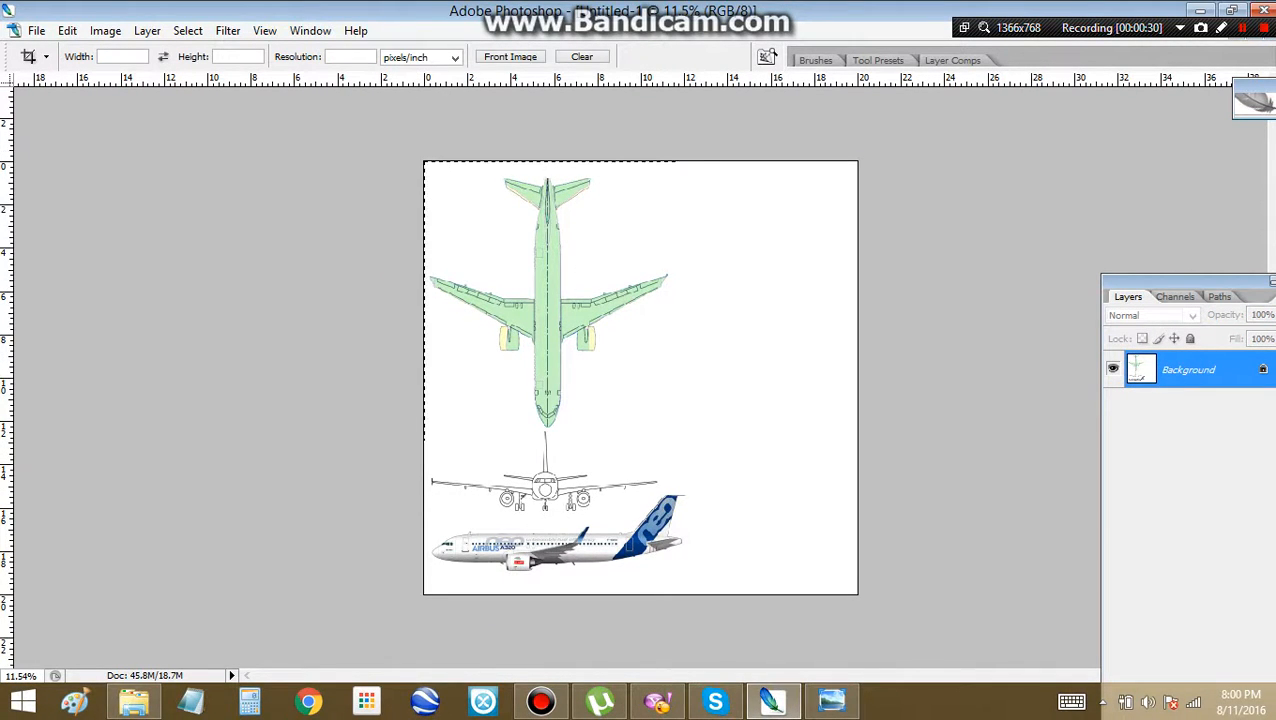
left_click_drag(424, 161, 690, 594)
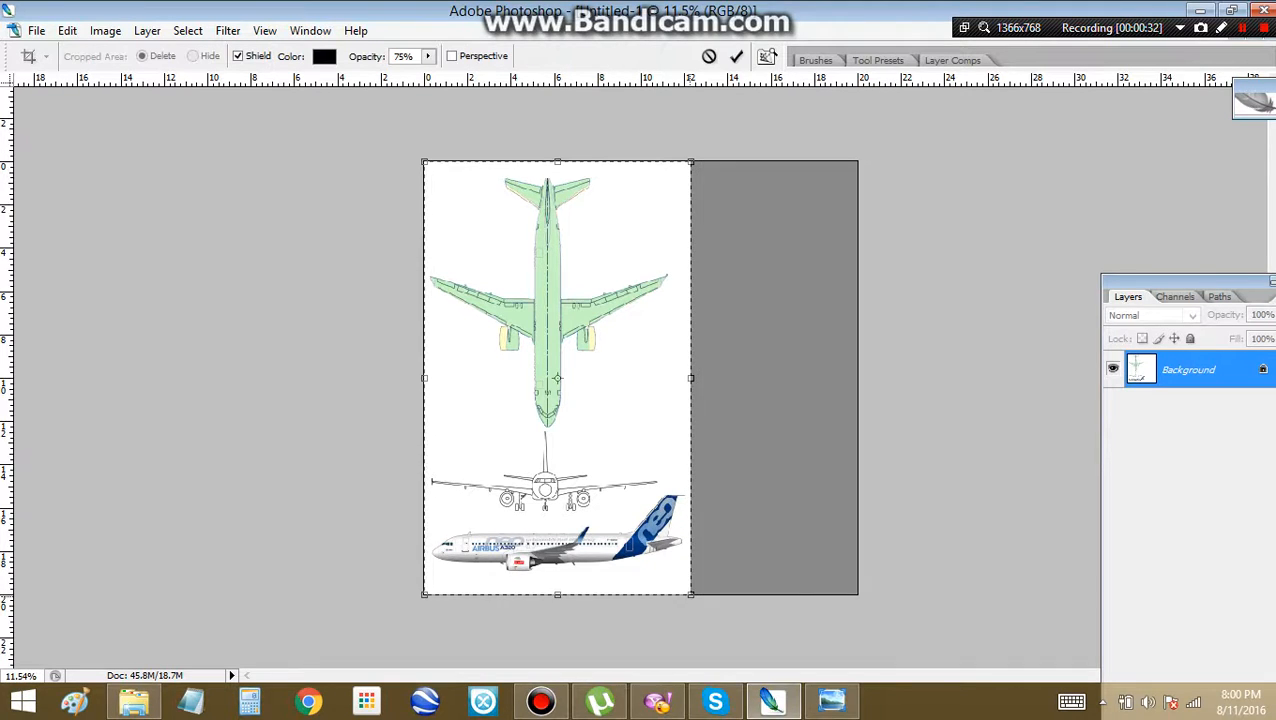
key("Return")
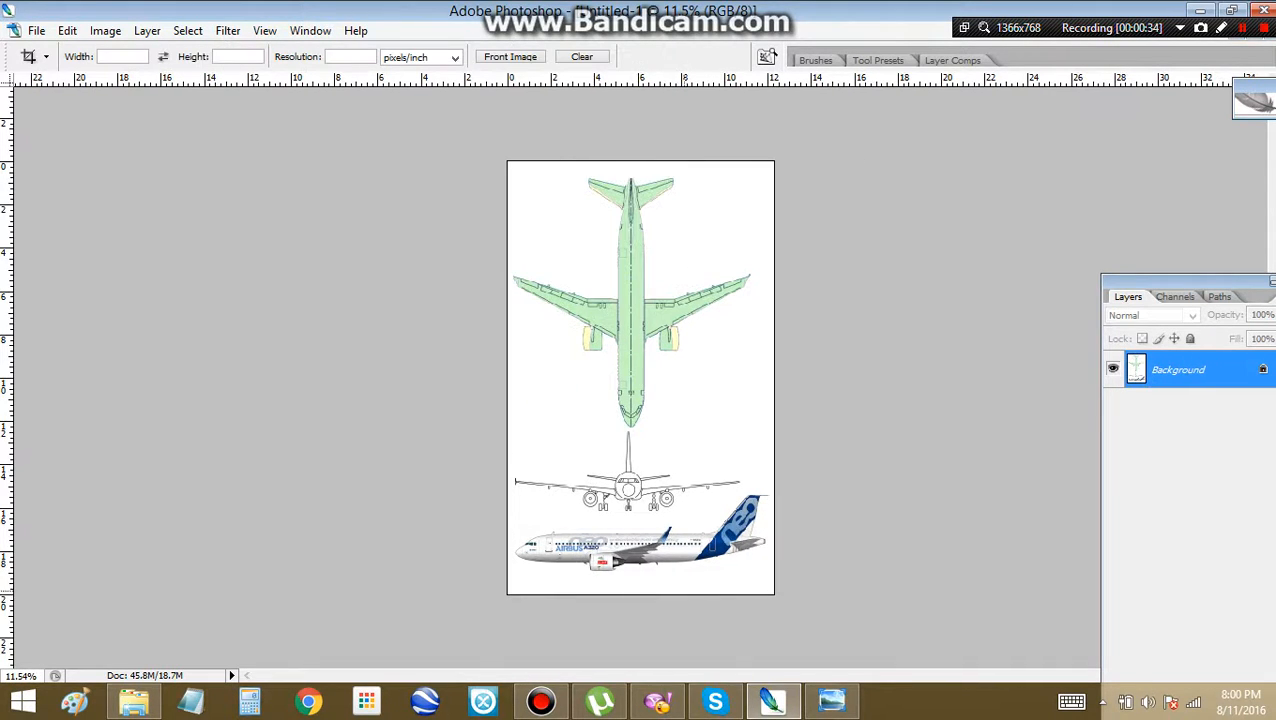
key("ctrl+0")
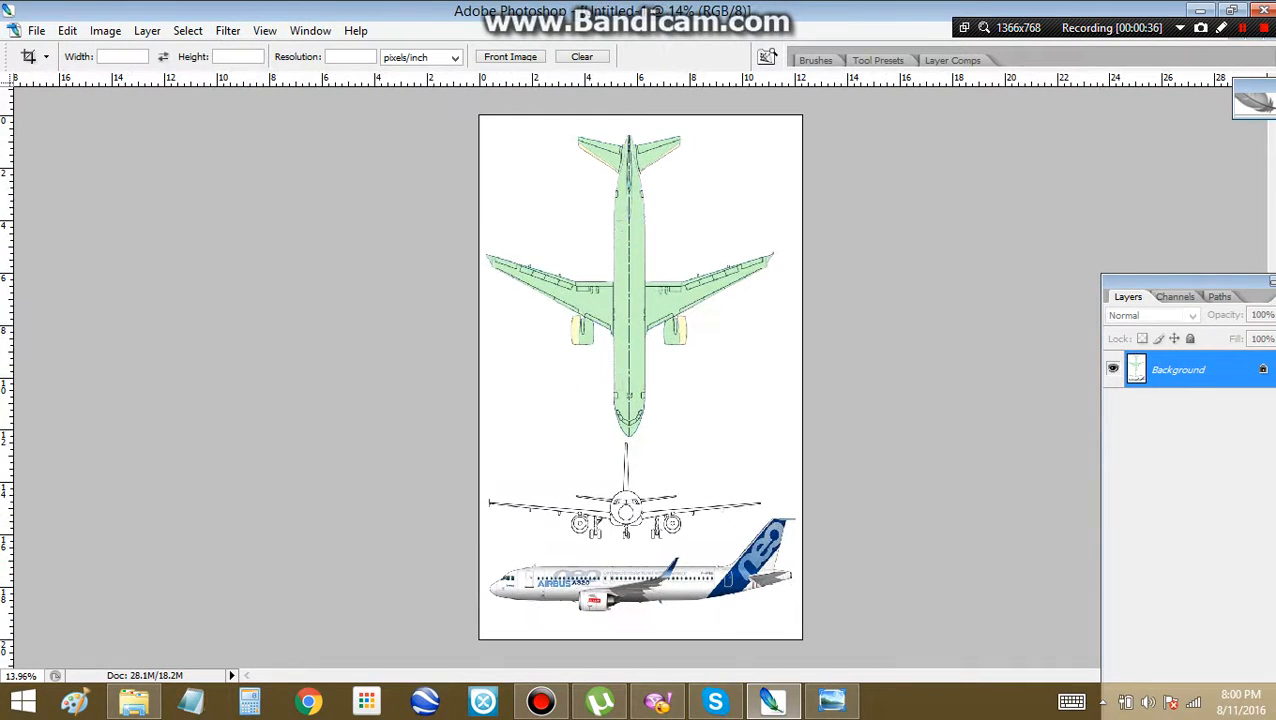
Desaturate the whole image and move the Layers palette next to the canvas.
left_click(105, 30)
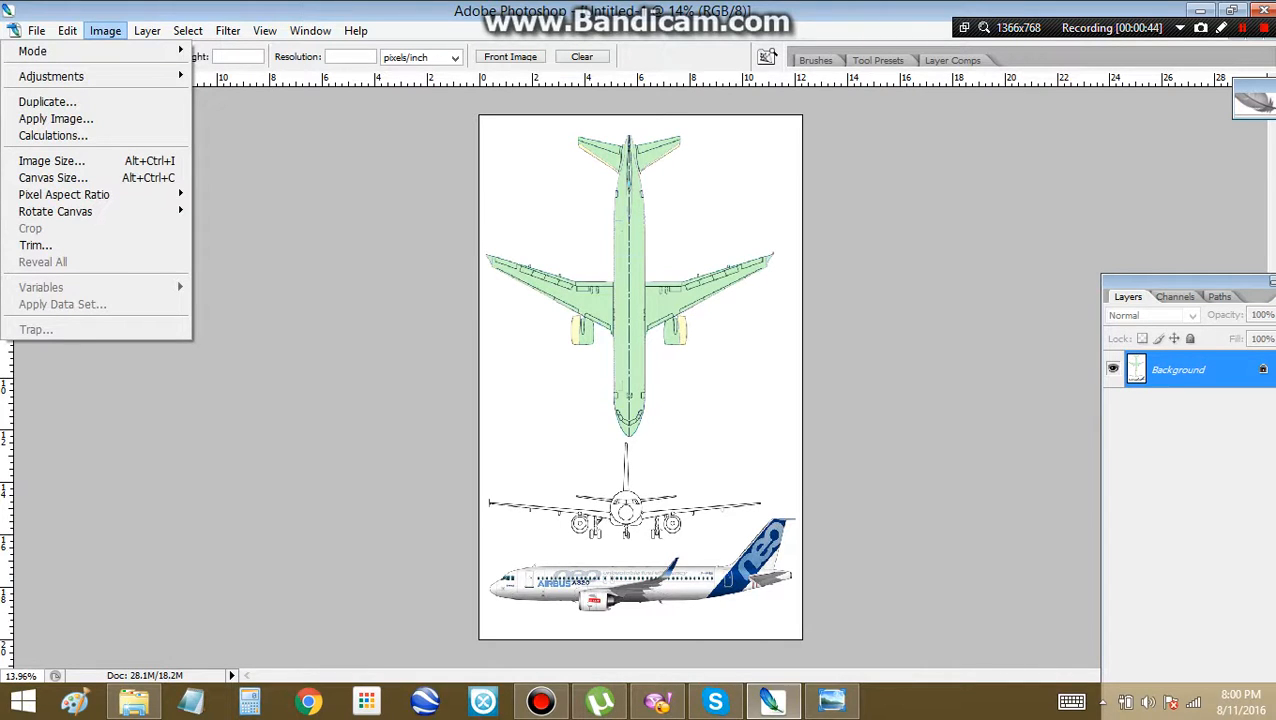
mouse_move(60, 76)
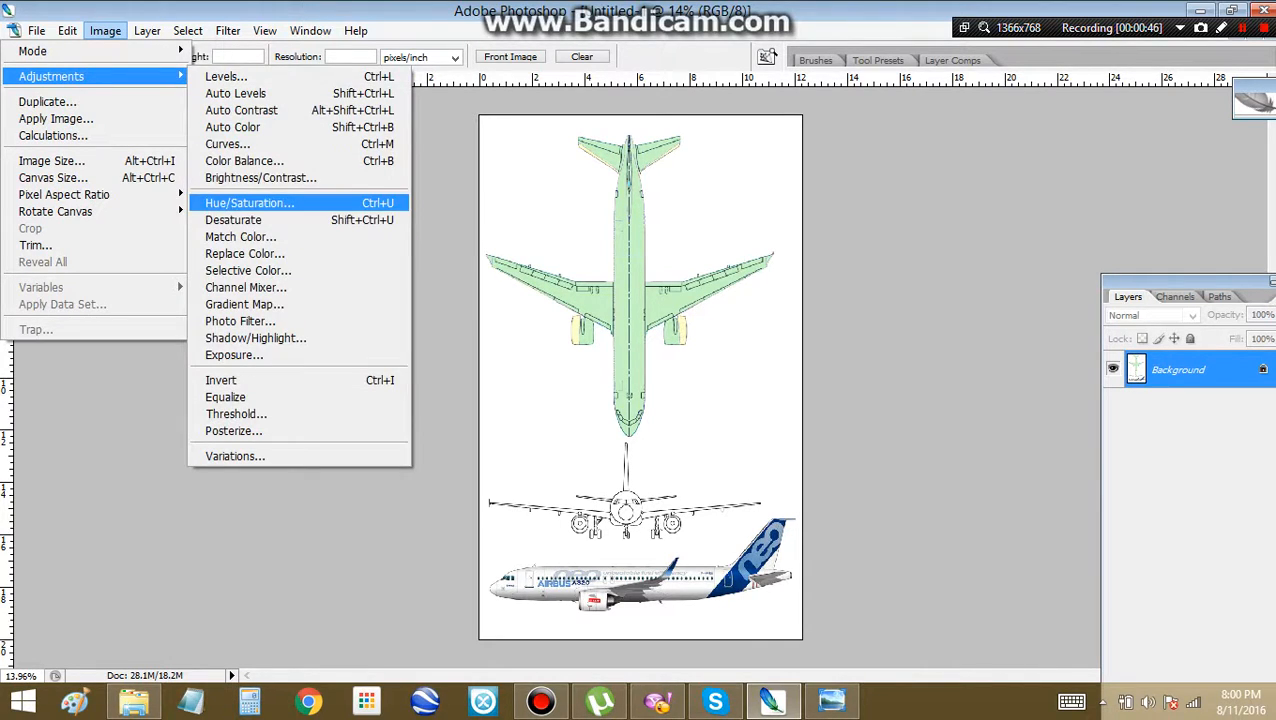
left_click(355, 219)
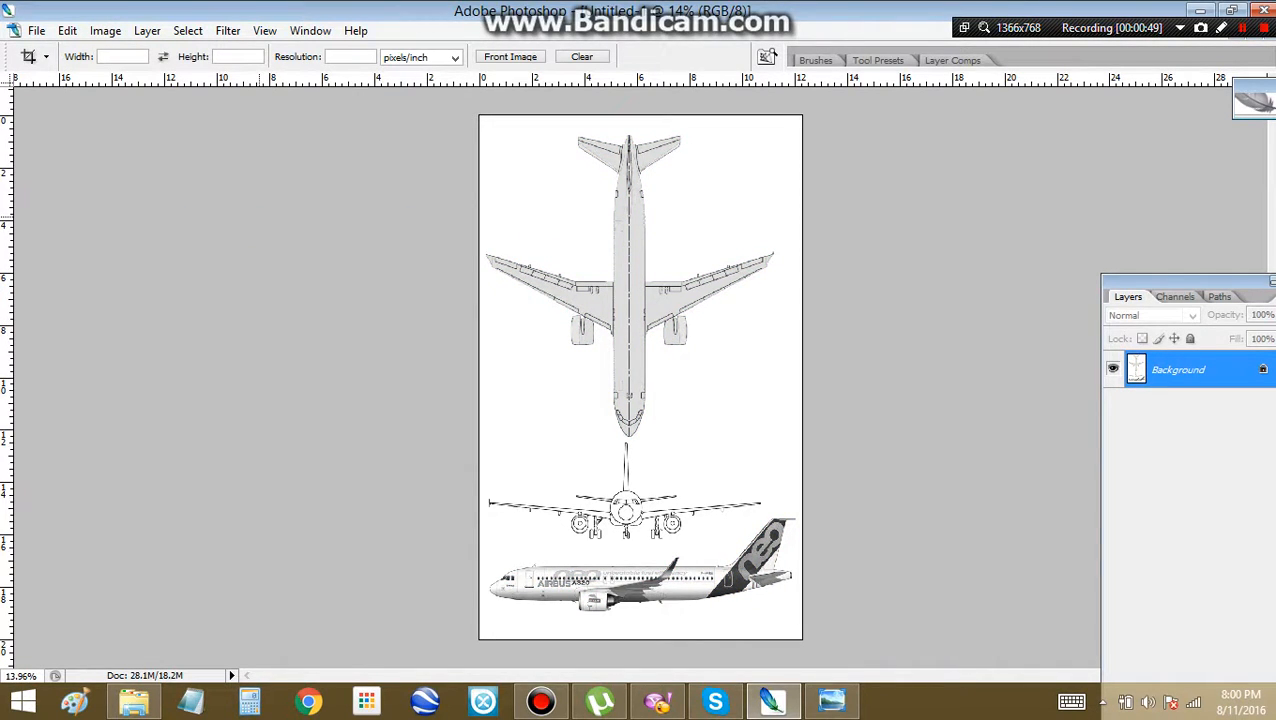
left_click_drag(1187, 282, 922, 112)
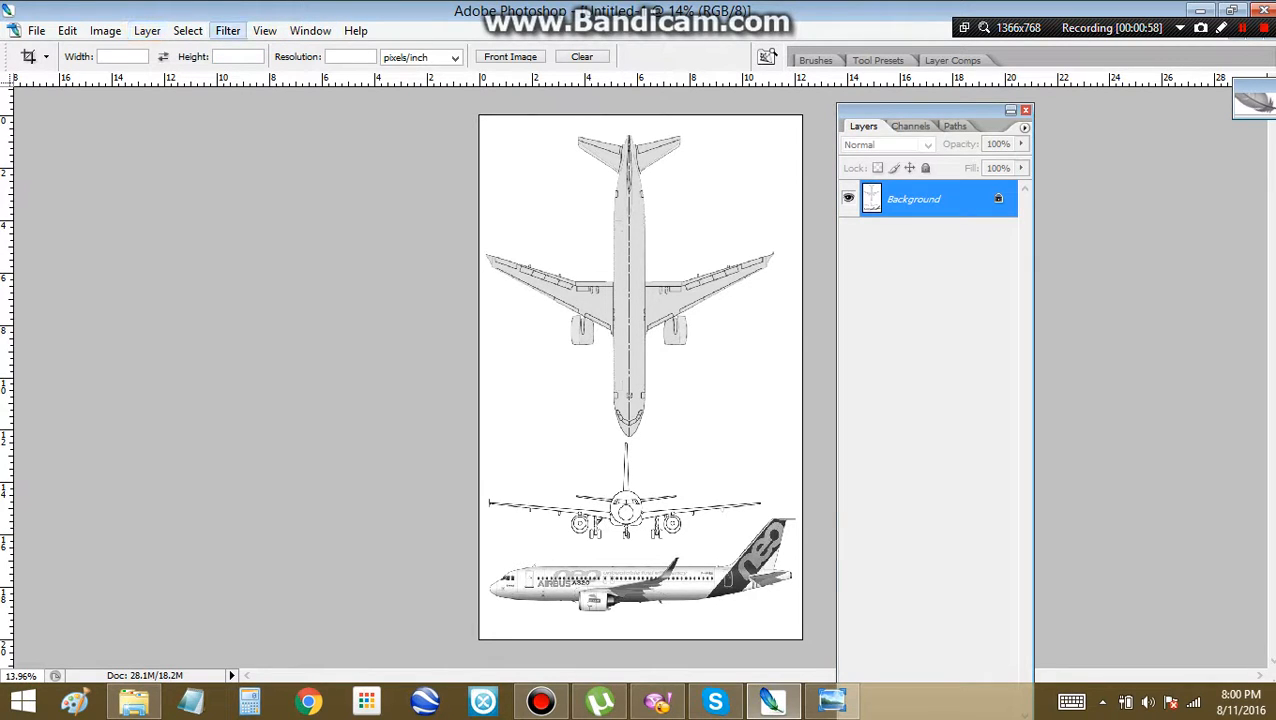
left_click(147, 30)
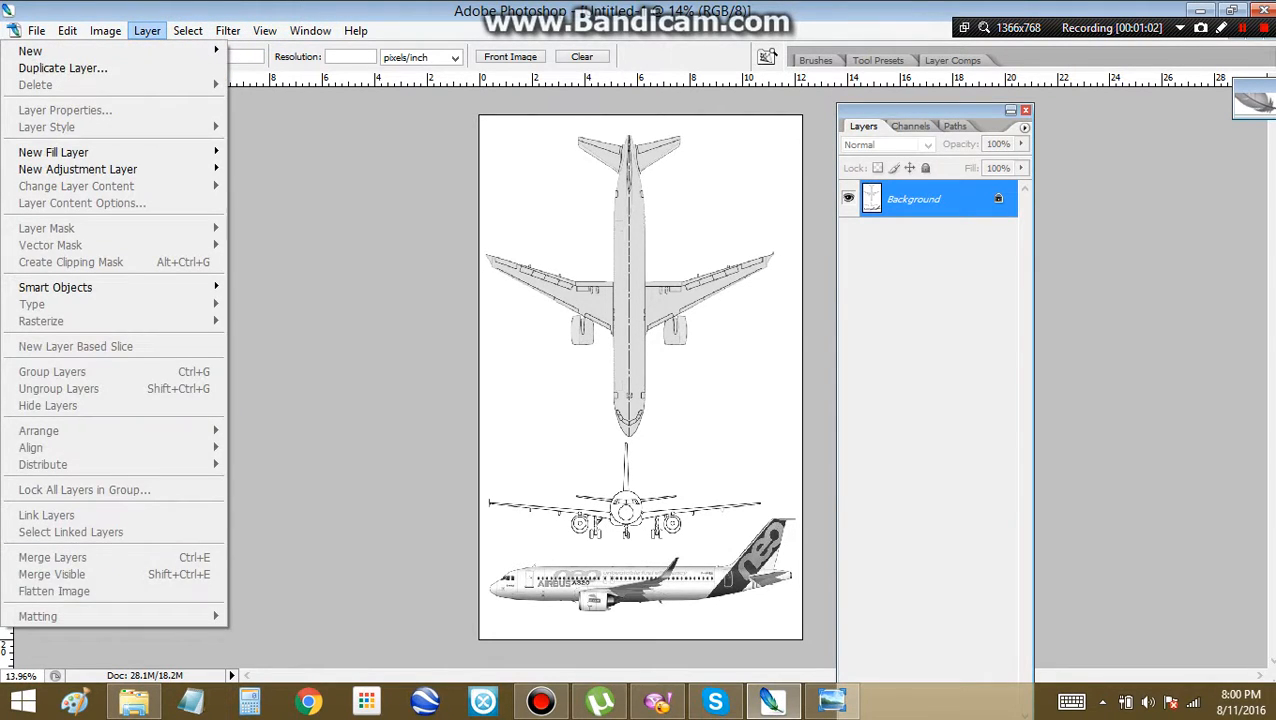
key("Escape")
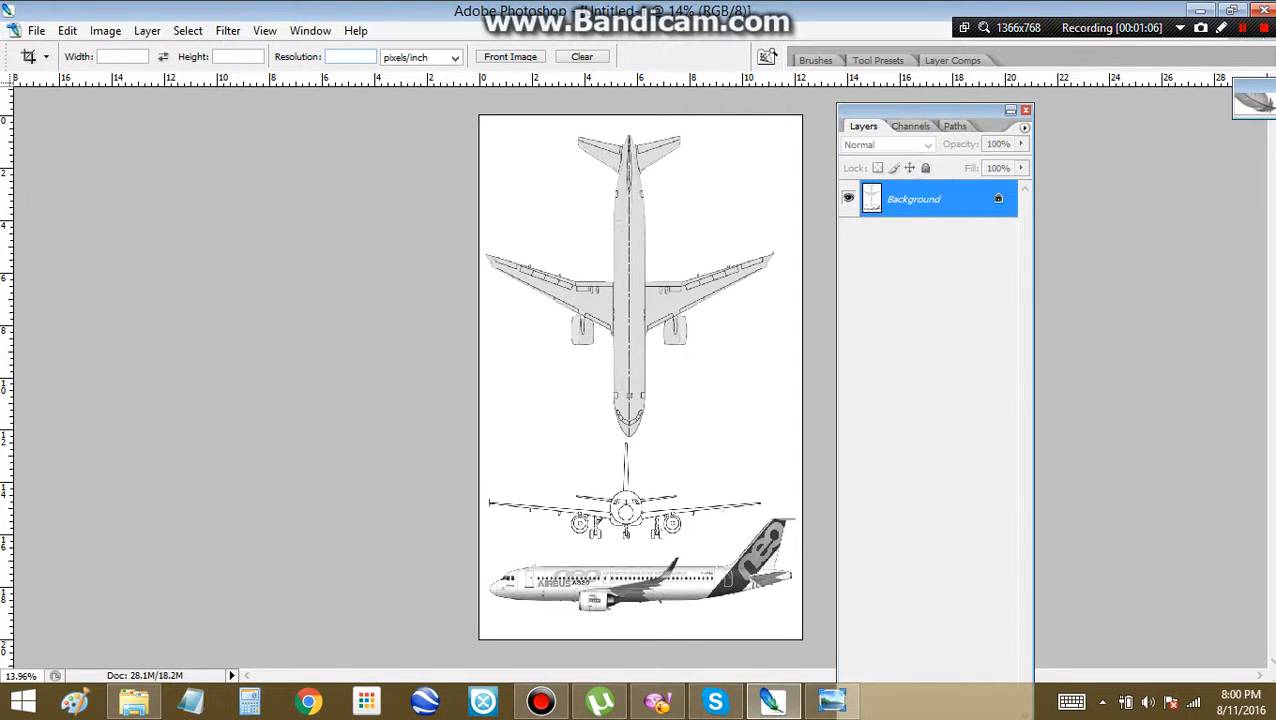
double_click(937, 198)
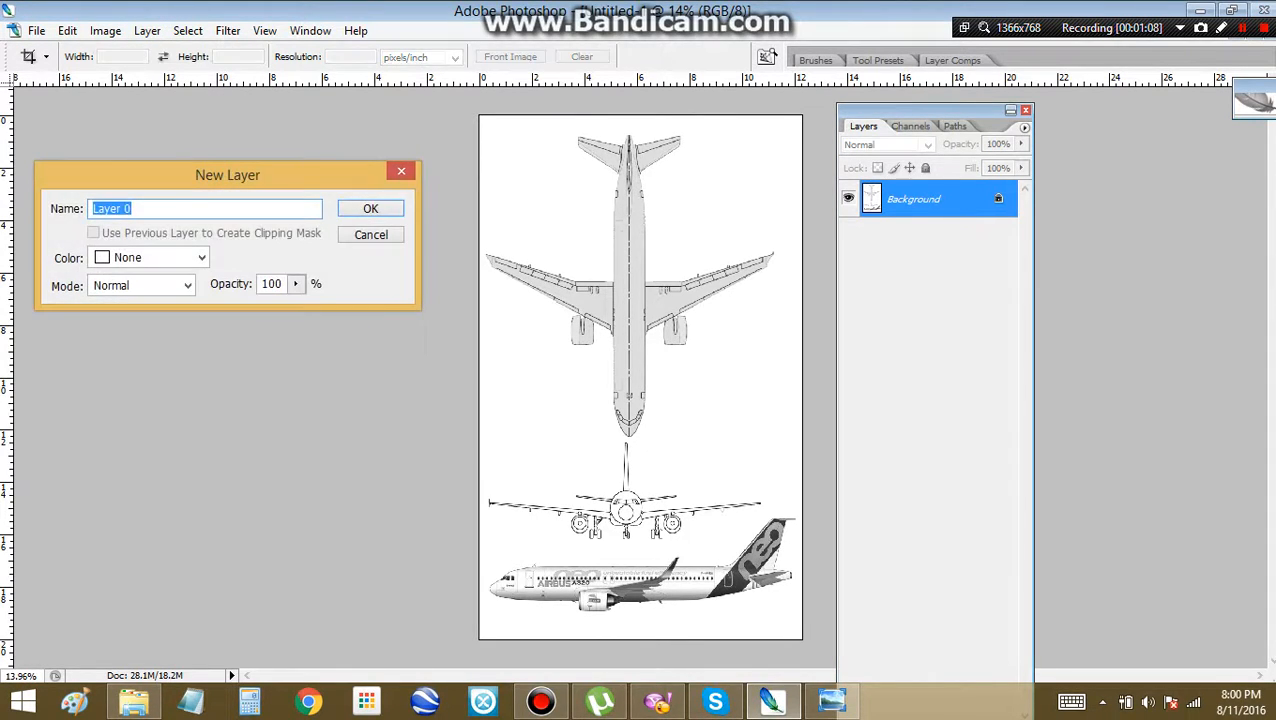
key("Escape")
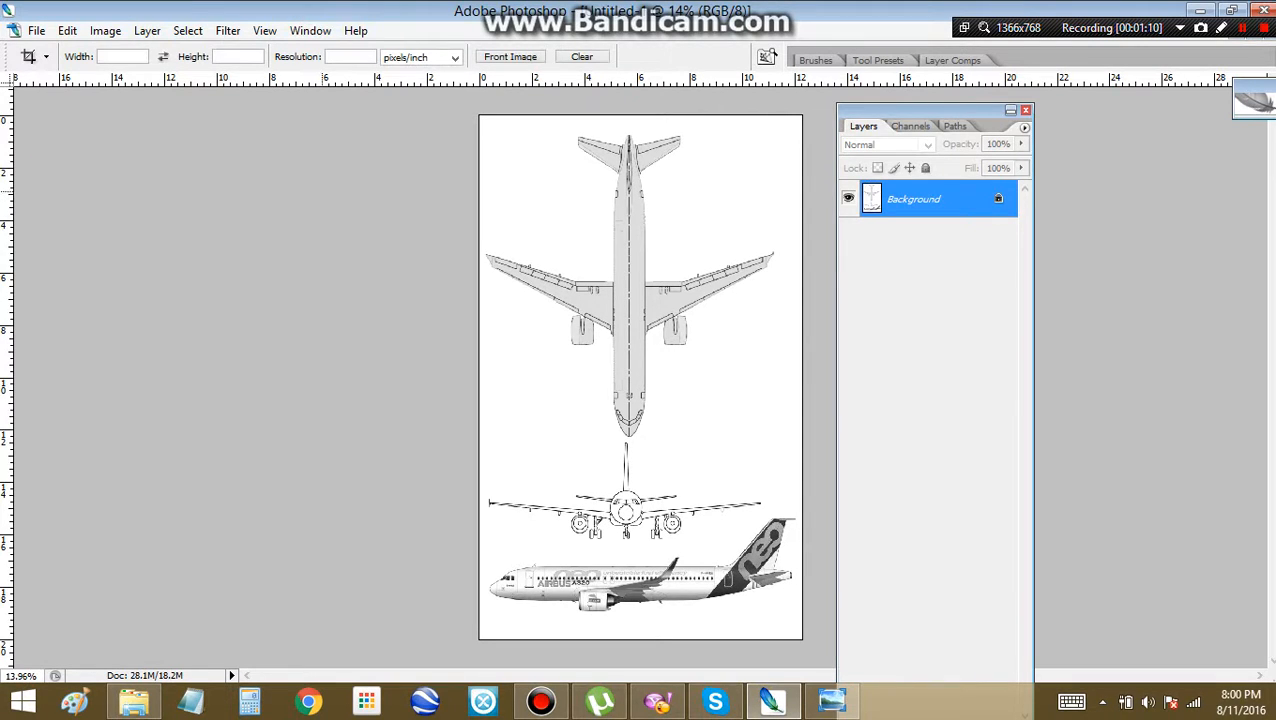
Convert the background into a regular layer with default settings and add a new empty layer above it.
left_click(147, 30)
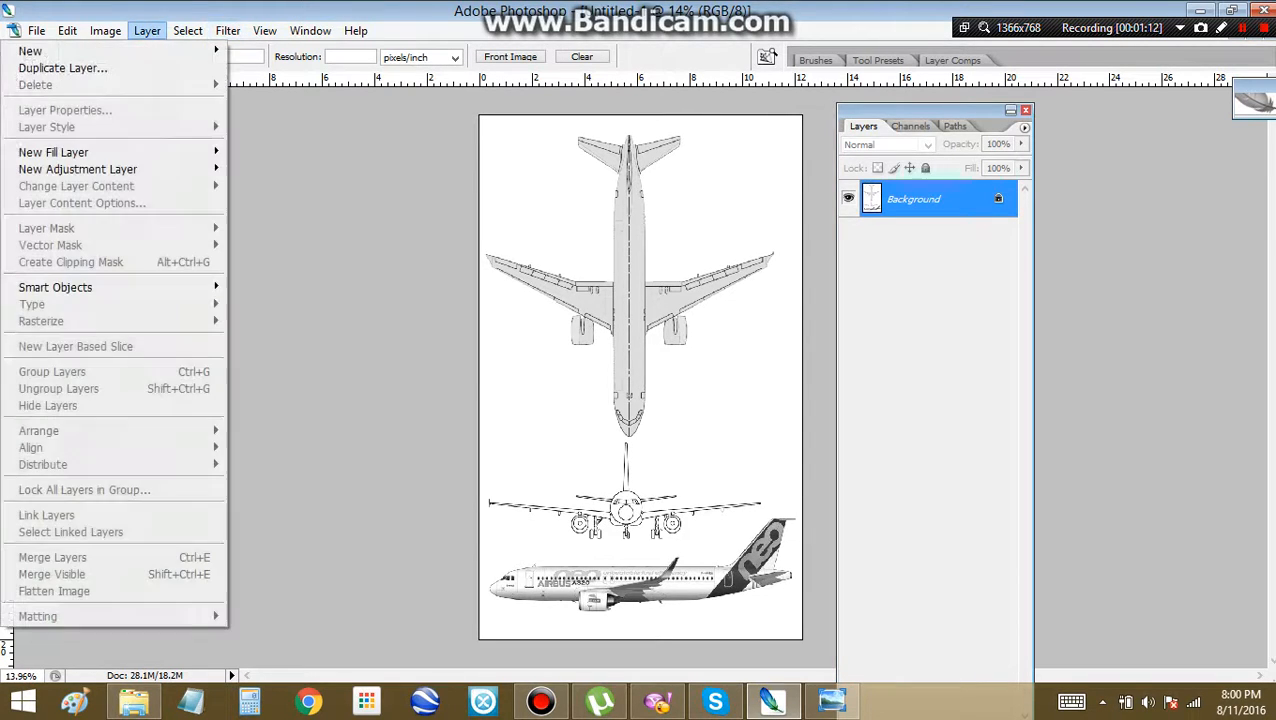
mouse_move(30, 50)
left_click(290, 66)
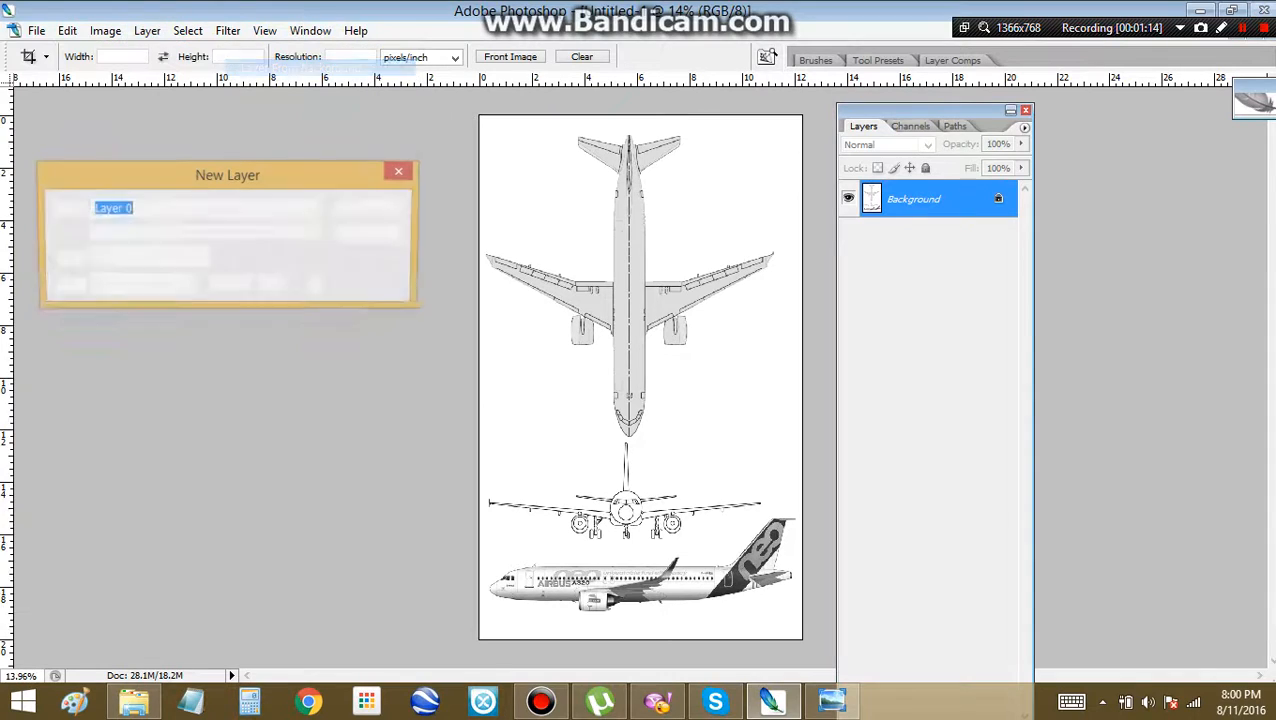
key("Return")
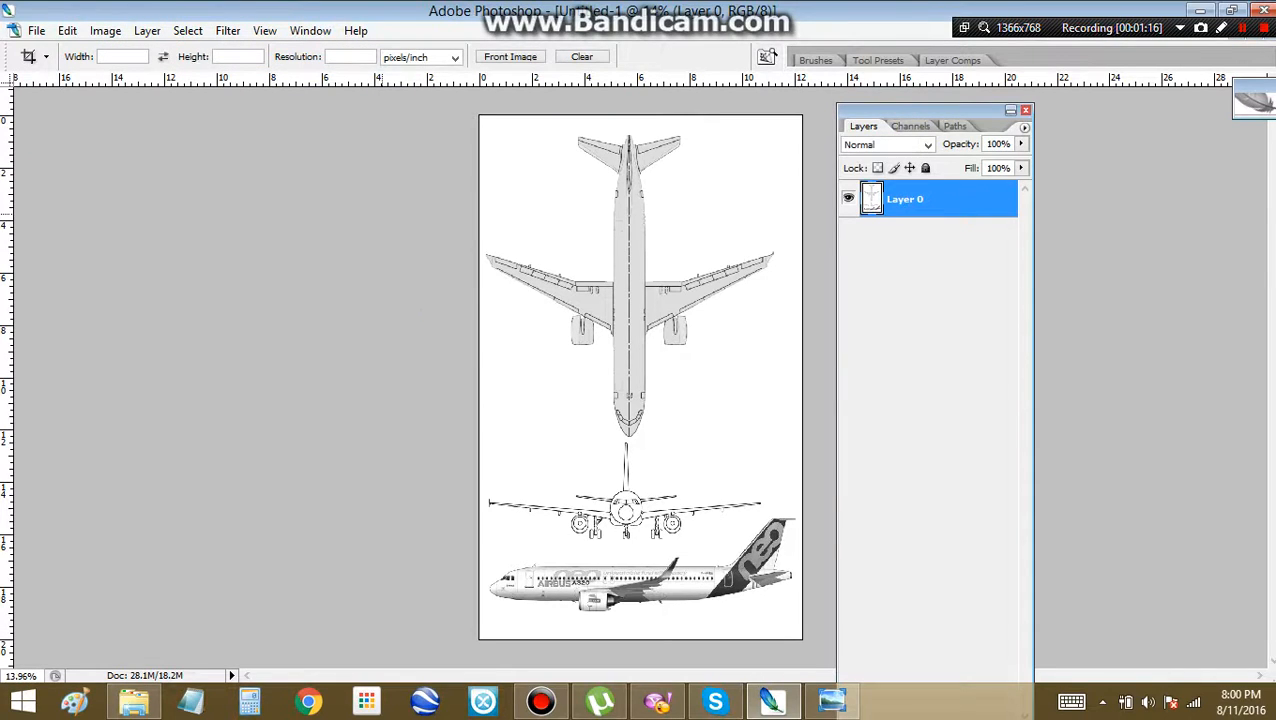
key("ctrl+shift+n")
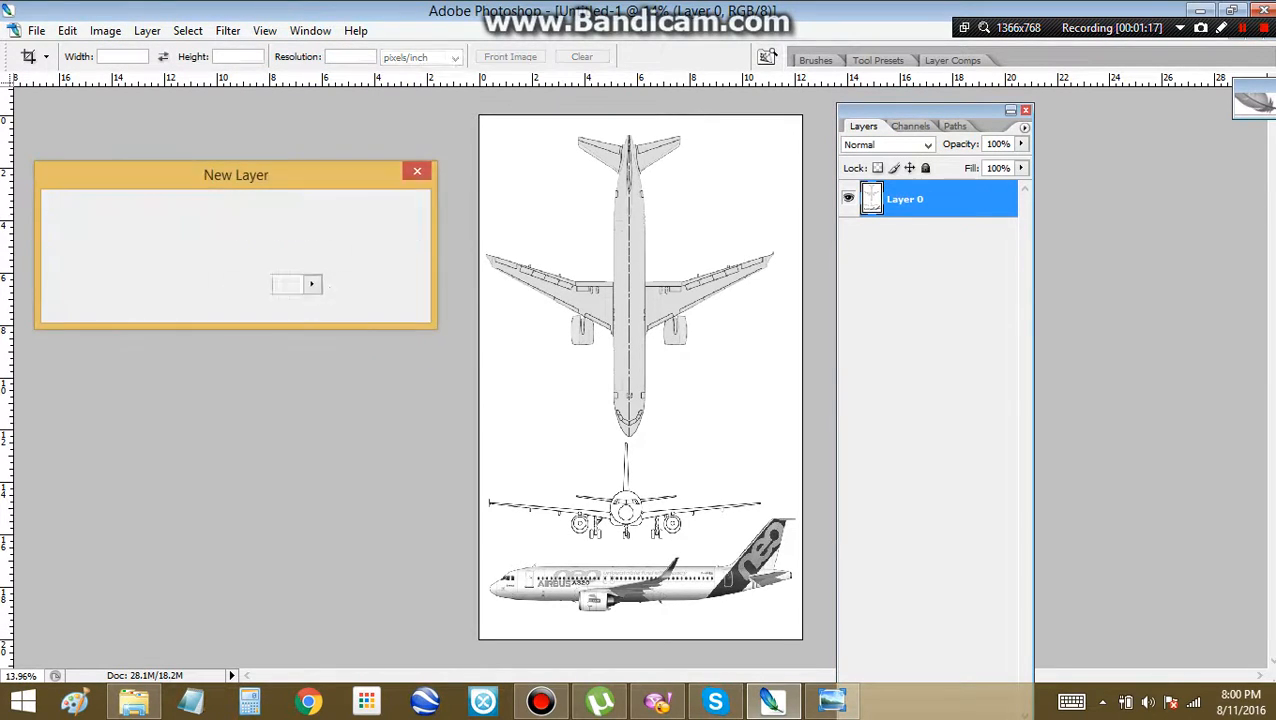
key("Return")
Invert the colours of the aircraft drawings layer, Layer 0.
left_click(904, 235)
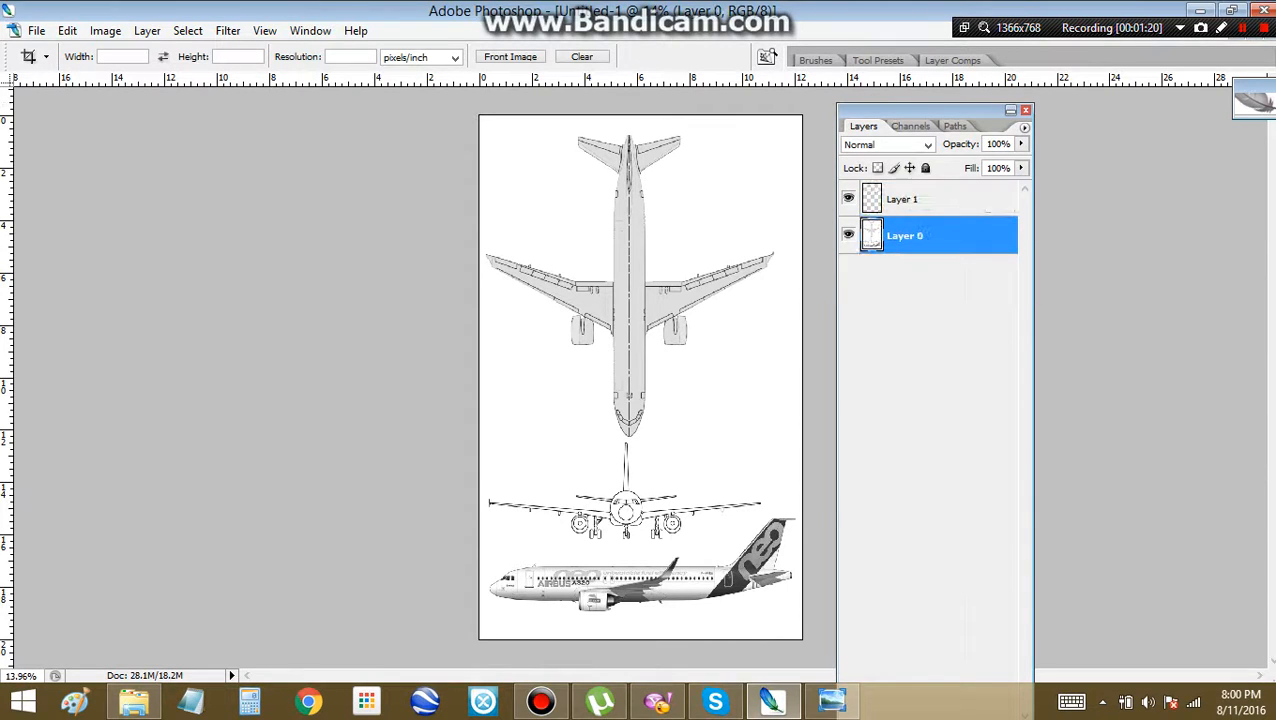
left_click(105, 30)
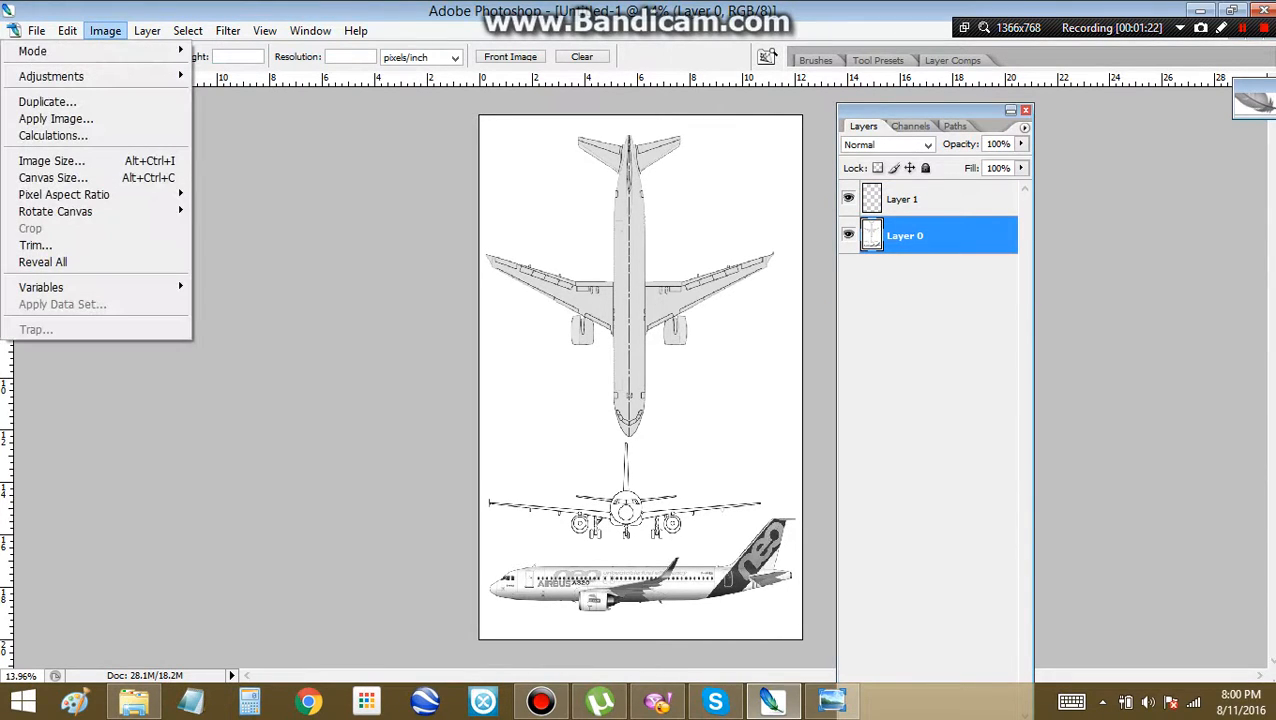
mouse_move(51, 76)
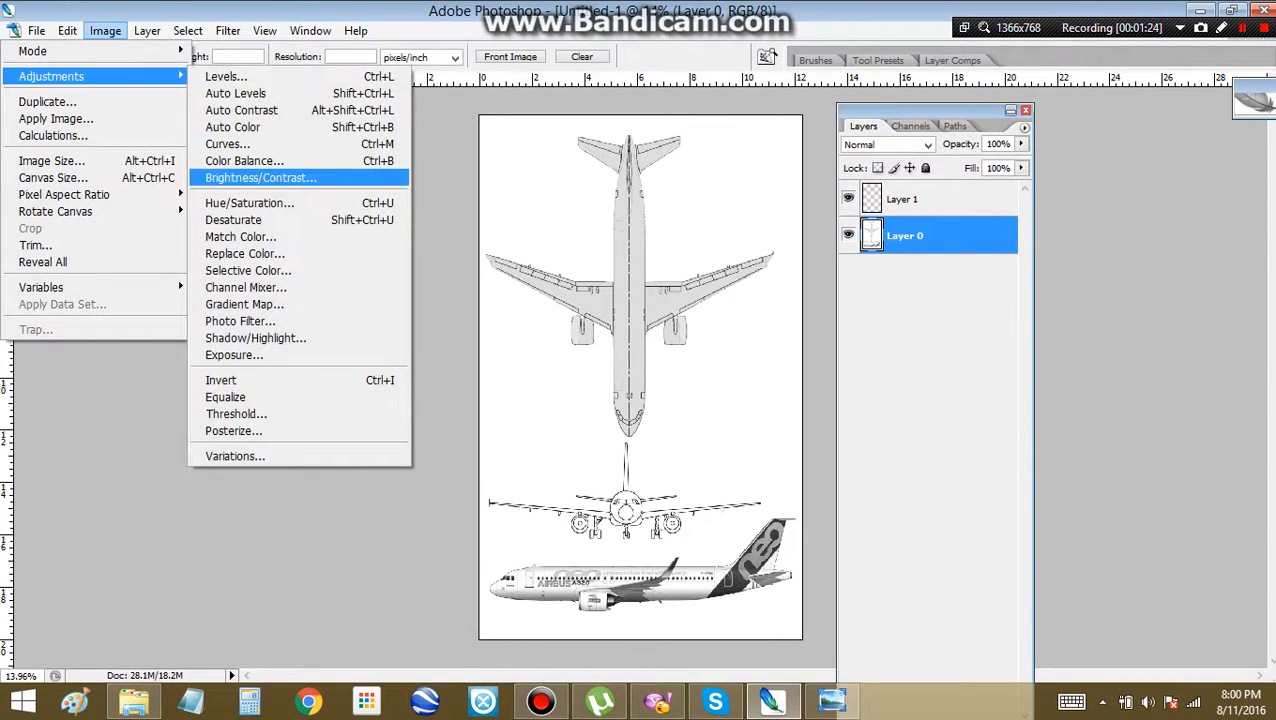
left_click(221, 380)
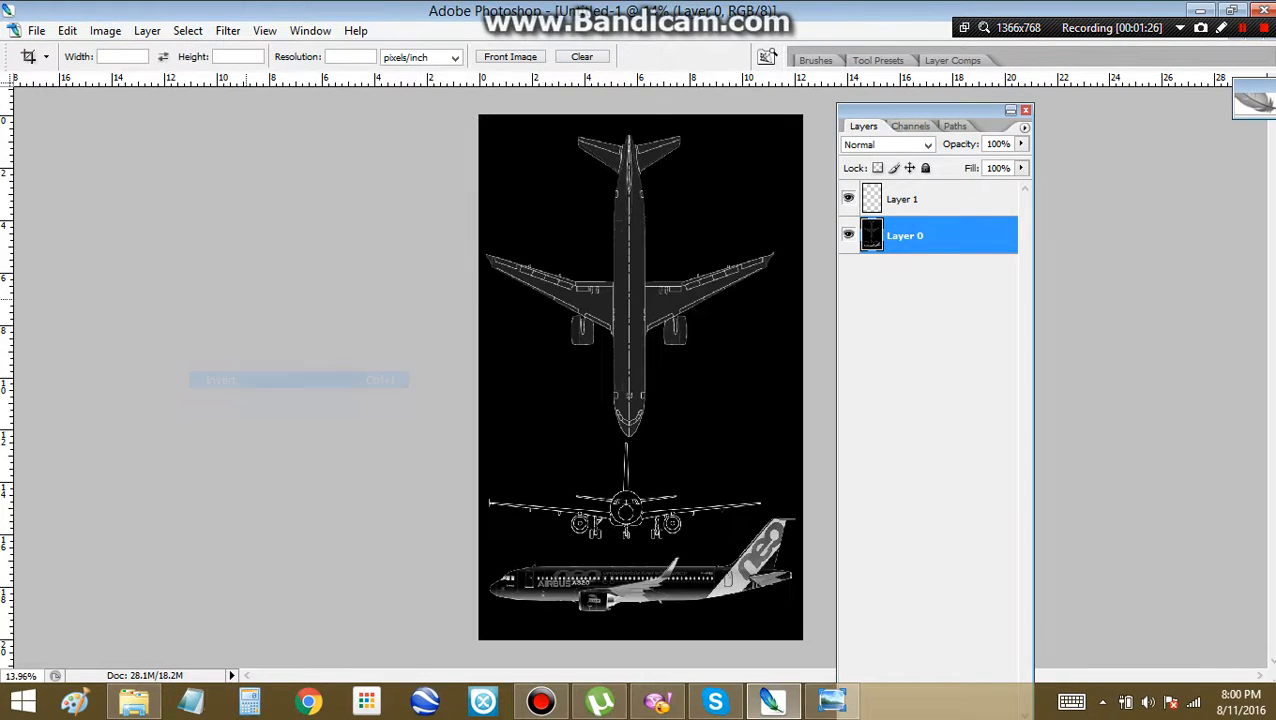
Set the opacity of the inverted drawings layer to 50%.
scroll(683, 553, "up", 8, "alt")
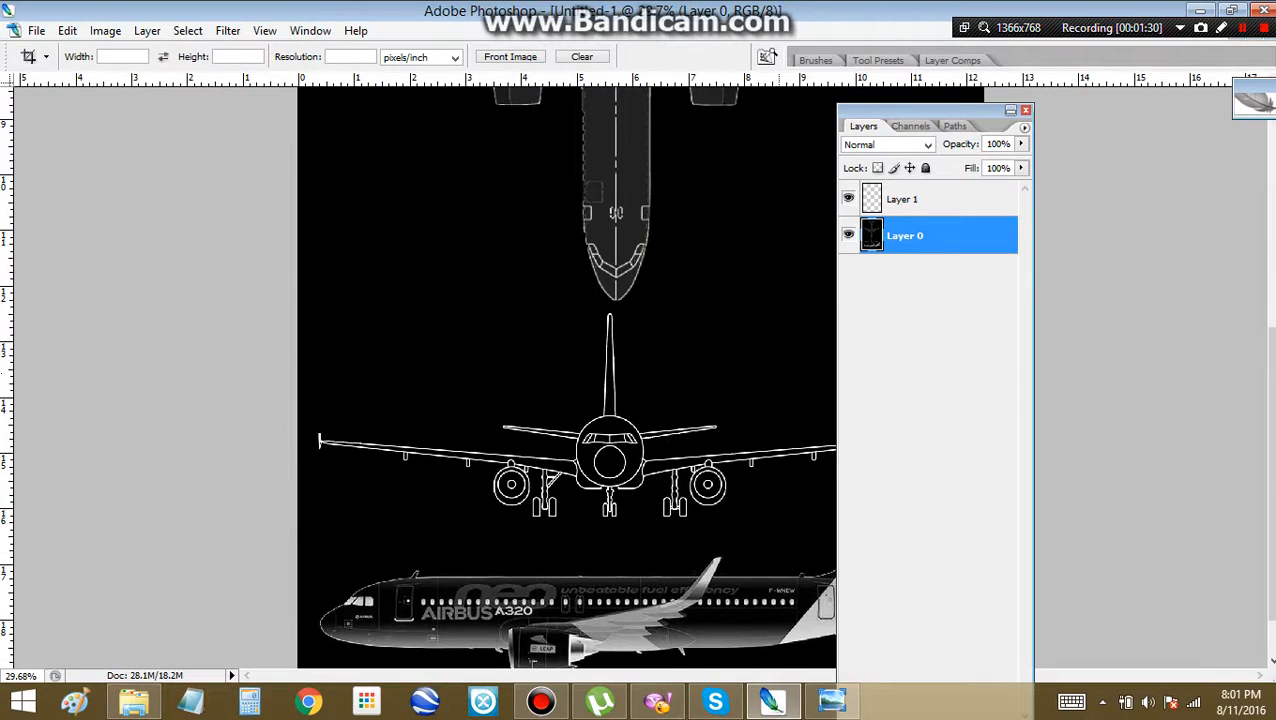
scroll(640, 591, "down", 7, "alt")
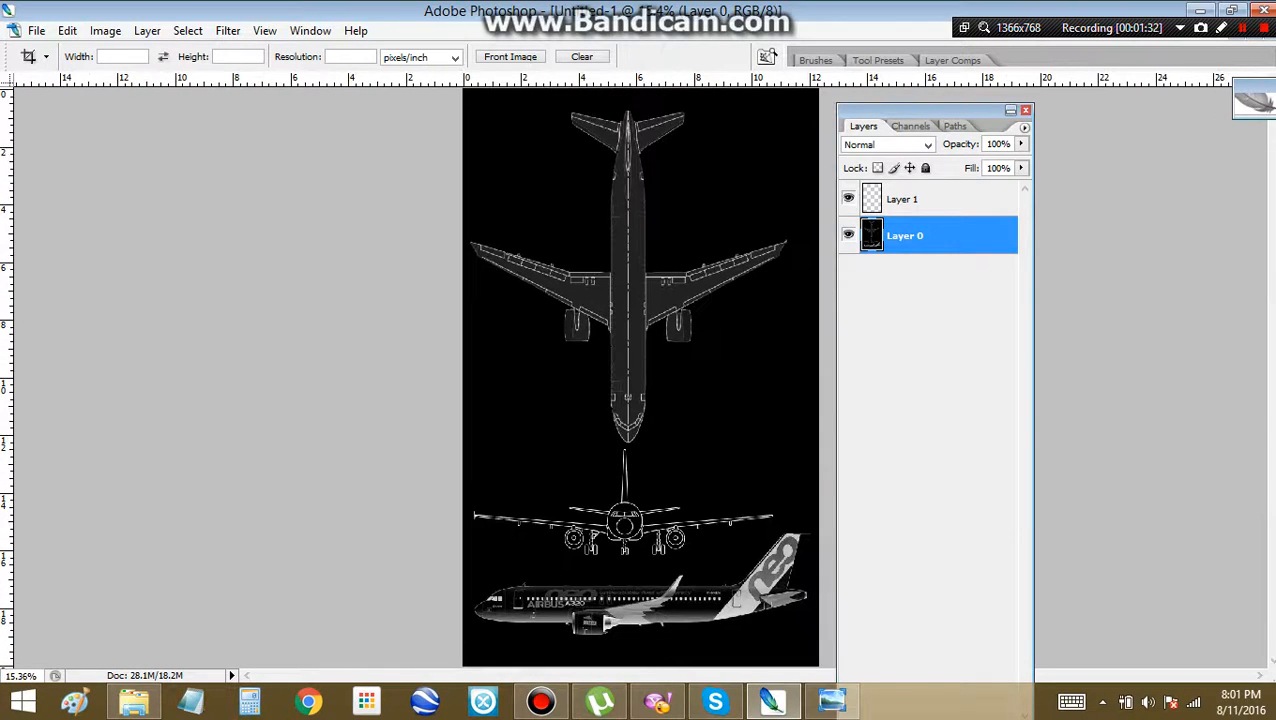
left_click(992, 144)
type("50")
key("Return")
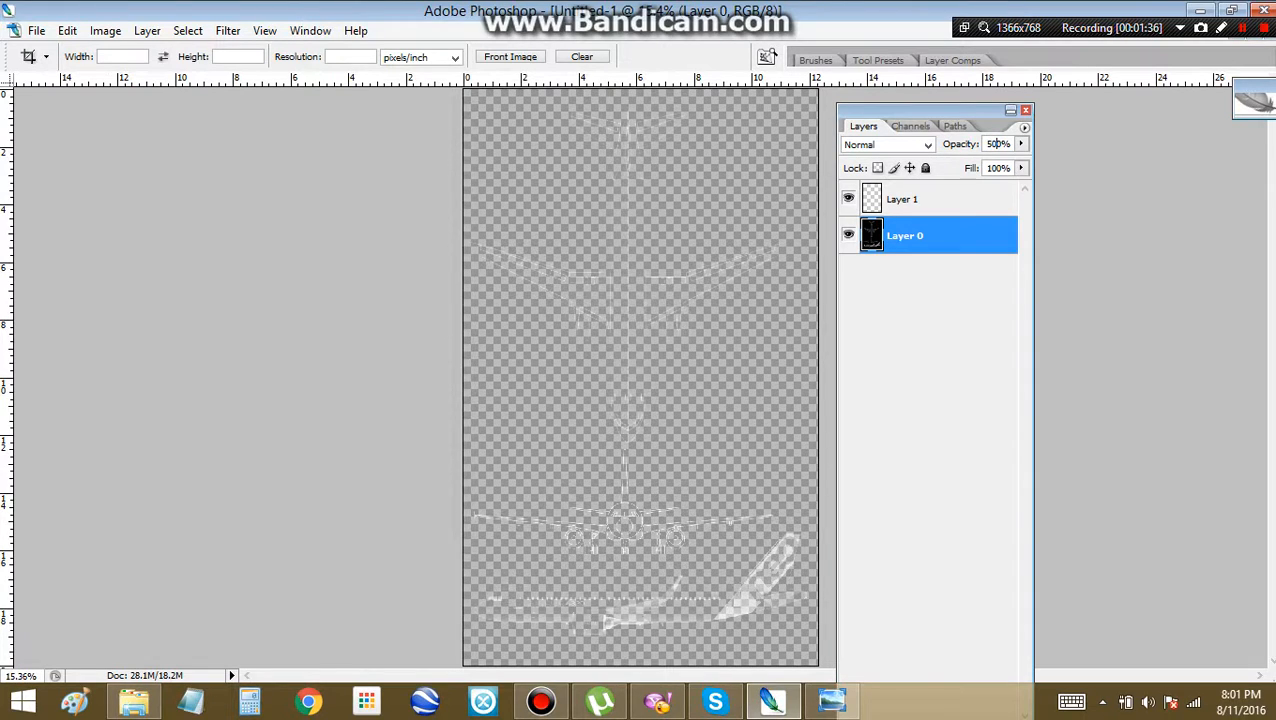
Flatten the image into a single background layer.
left_click(147, 30)
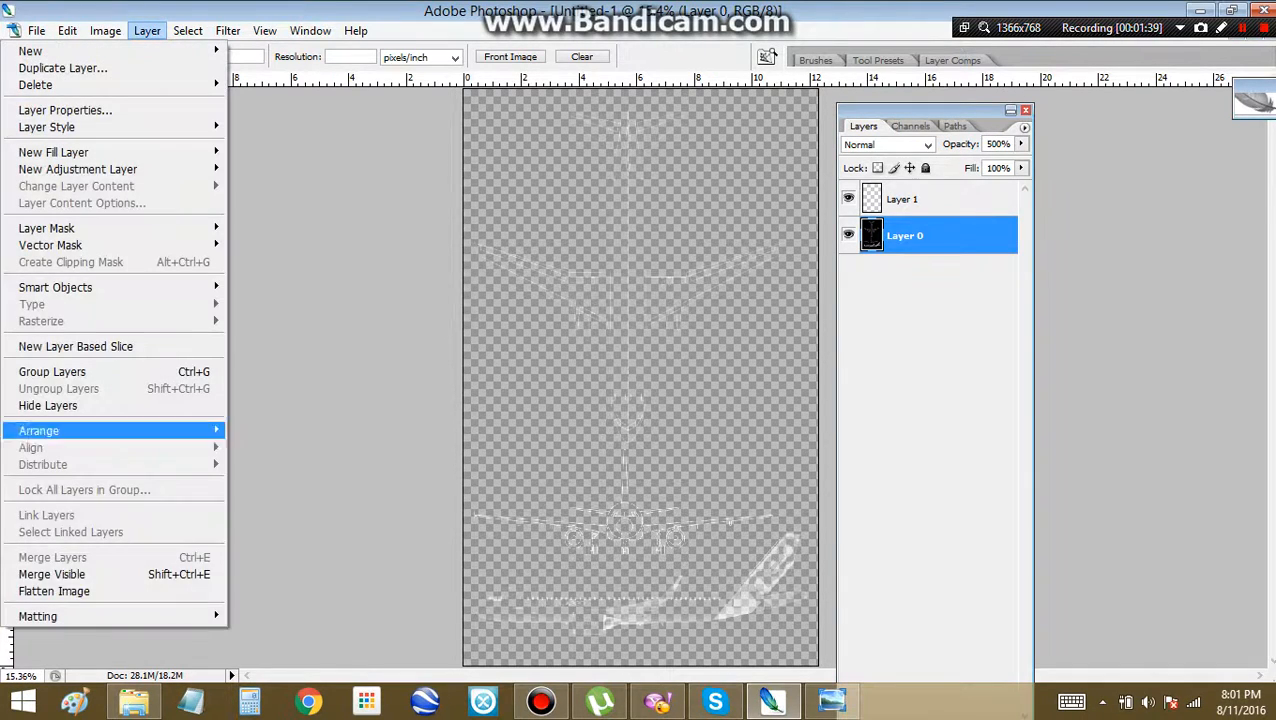
left_click(54, 591)
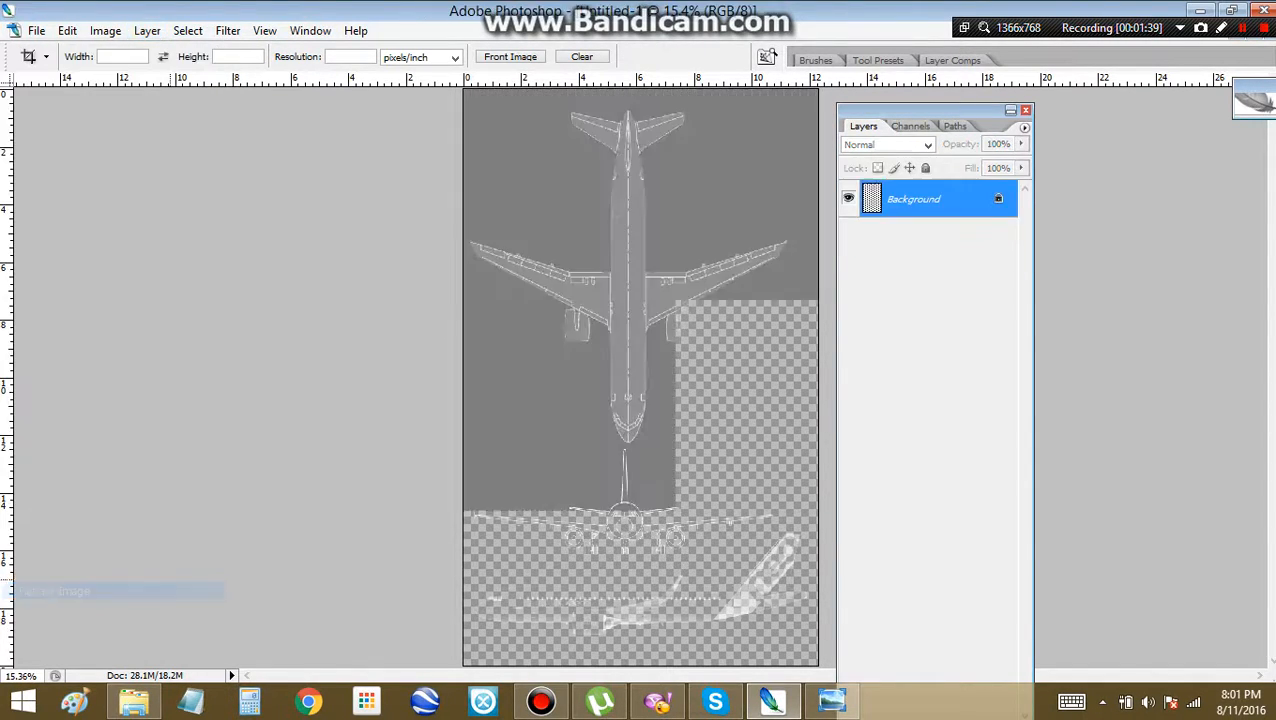
key("ctrl+minus")
scroll(590, 491, "up", 5, "alt")
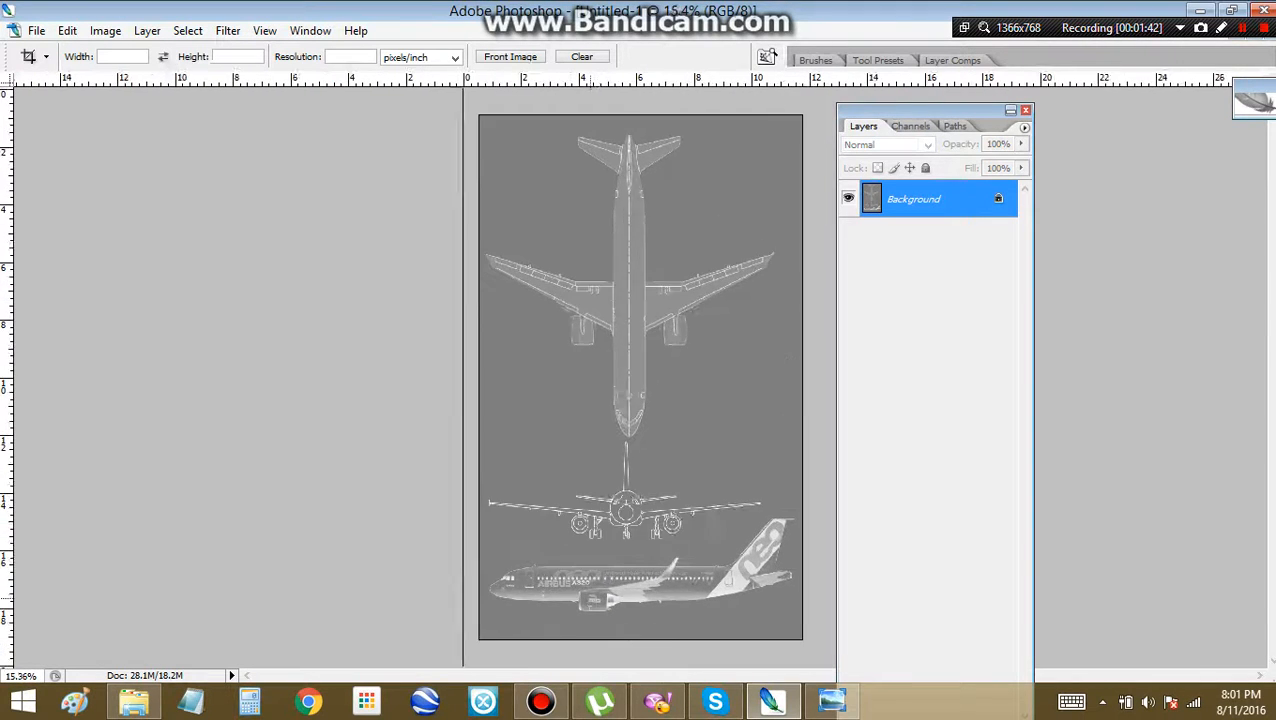
scroll(630, 378, "down", 3, "alt")
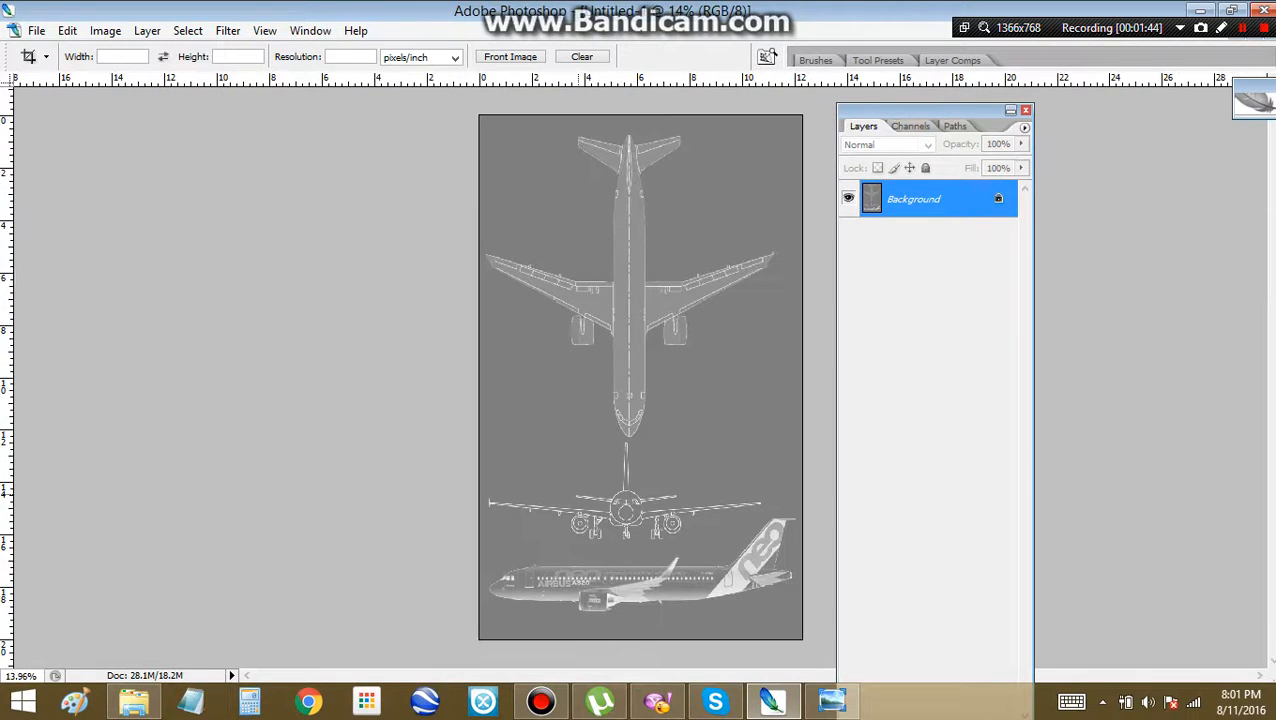
Save the flattened image as a JPEG named 3-view in the Airbus A320NEO folder, with maximum quality 12 and Baseline Optimized.
key("ctrl+s")
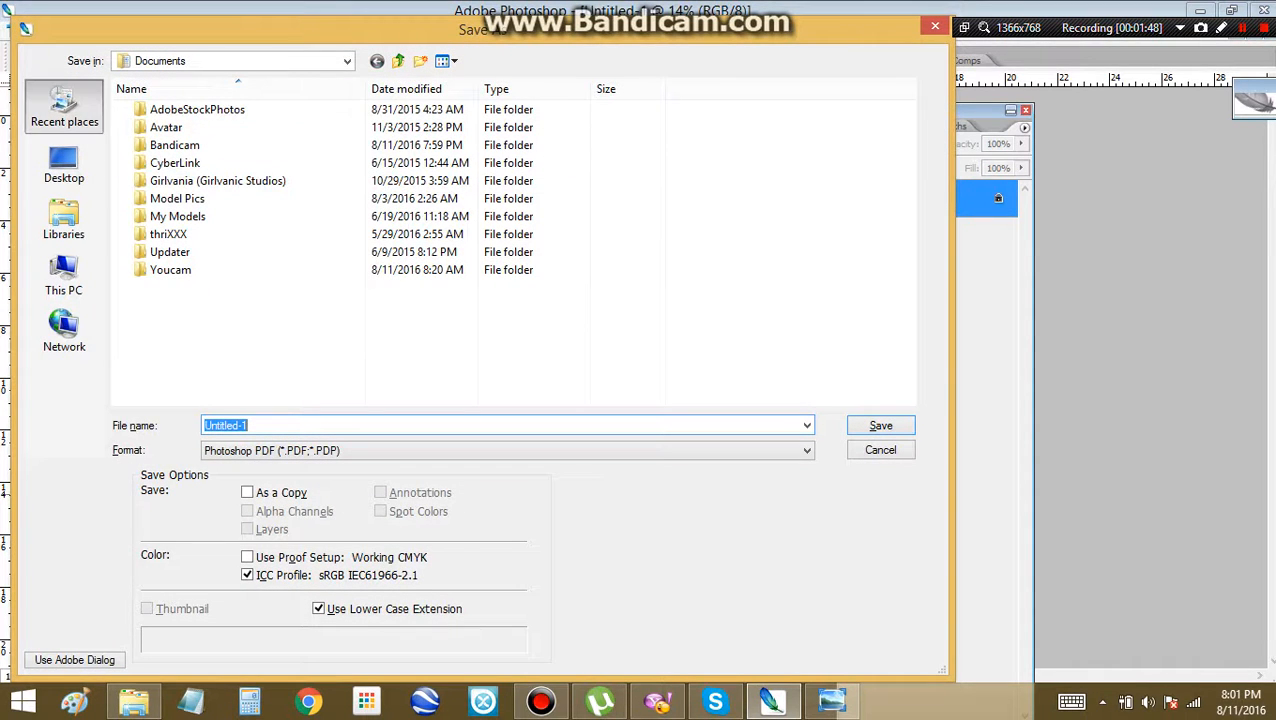
left_click(64, 108)
double_click(190, 109)
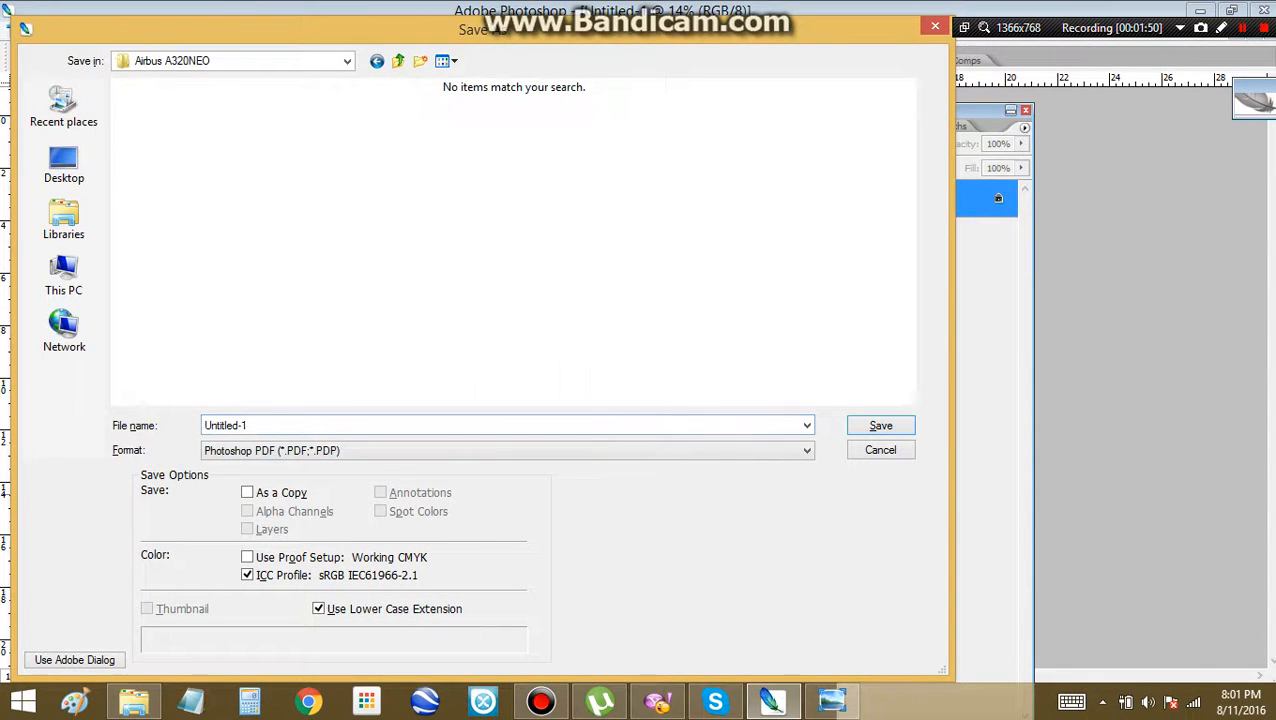
left_click(398, 61)
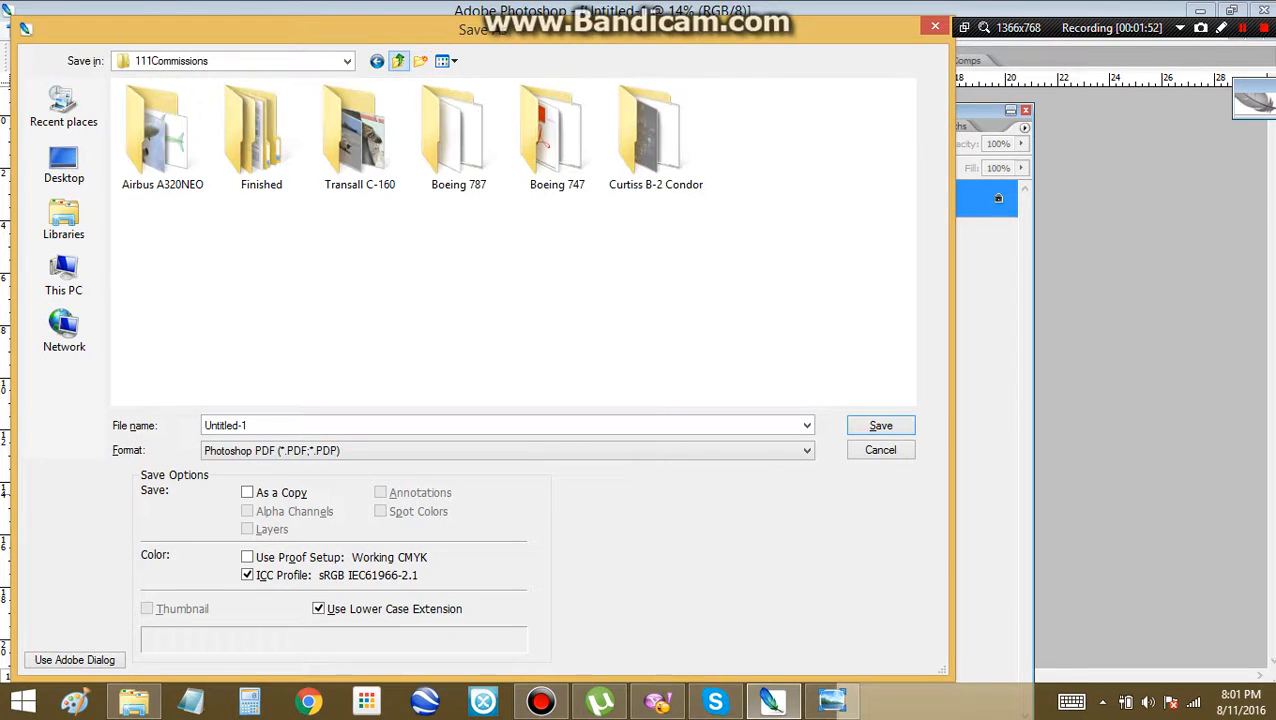
double_click(162, 135)
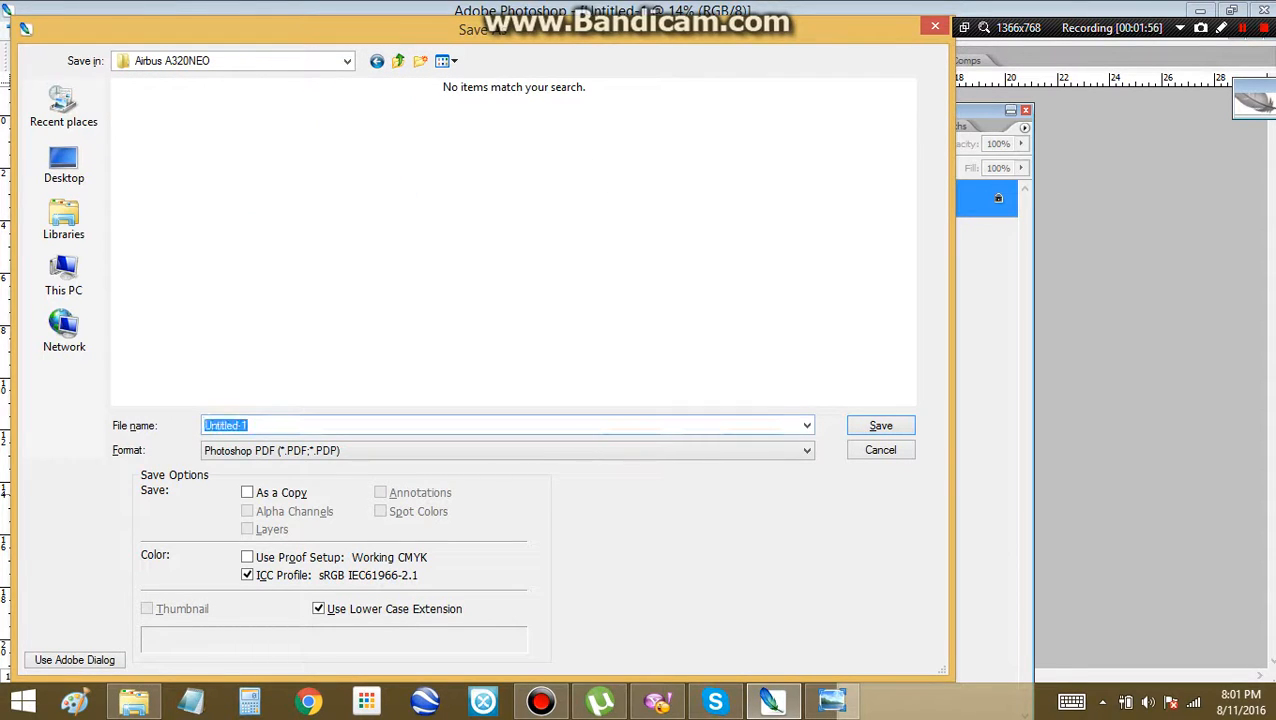
type("3-view")
left_click(507, 450)
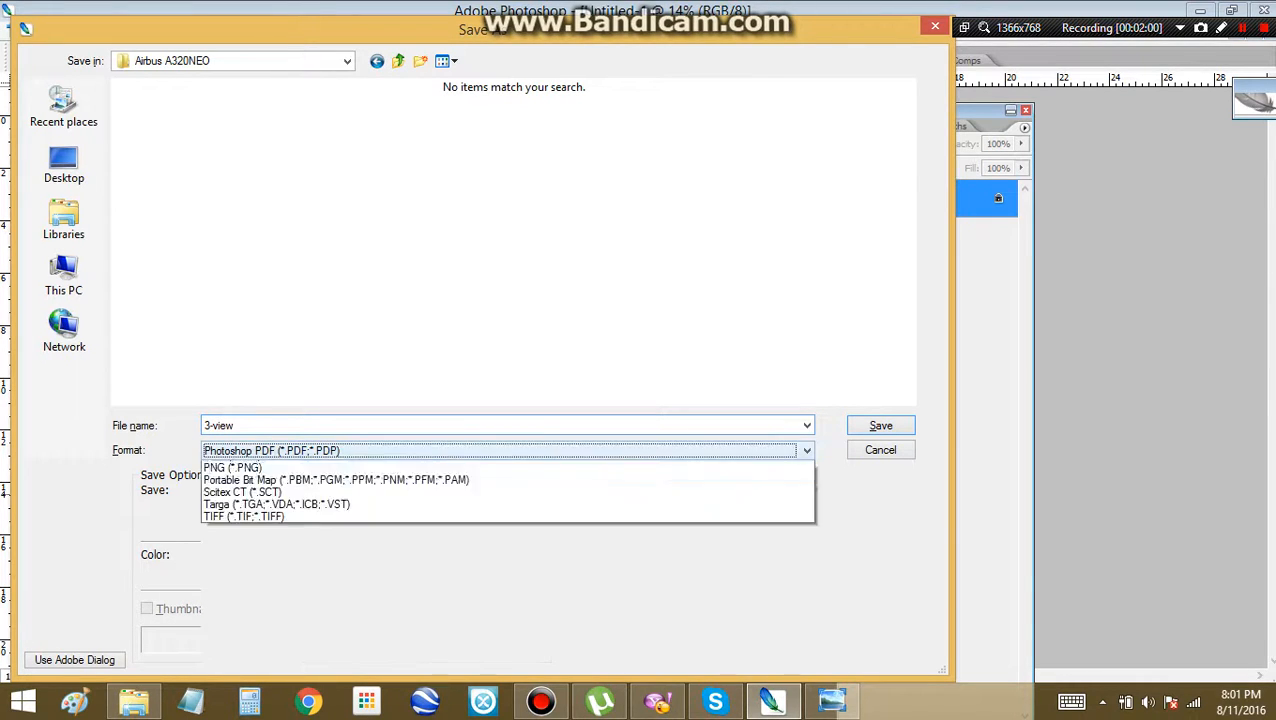
left_click(264, 540)
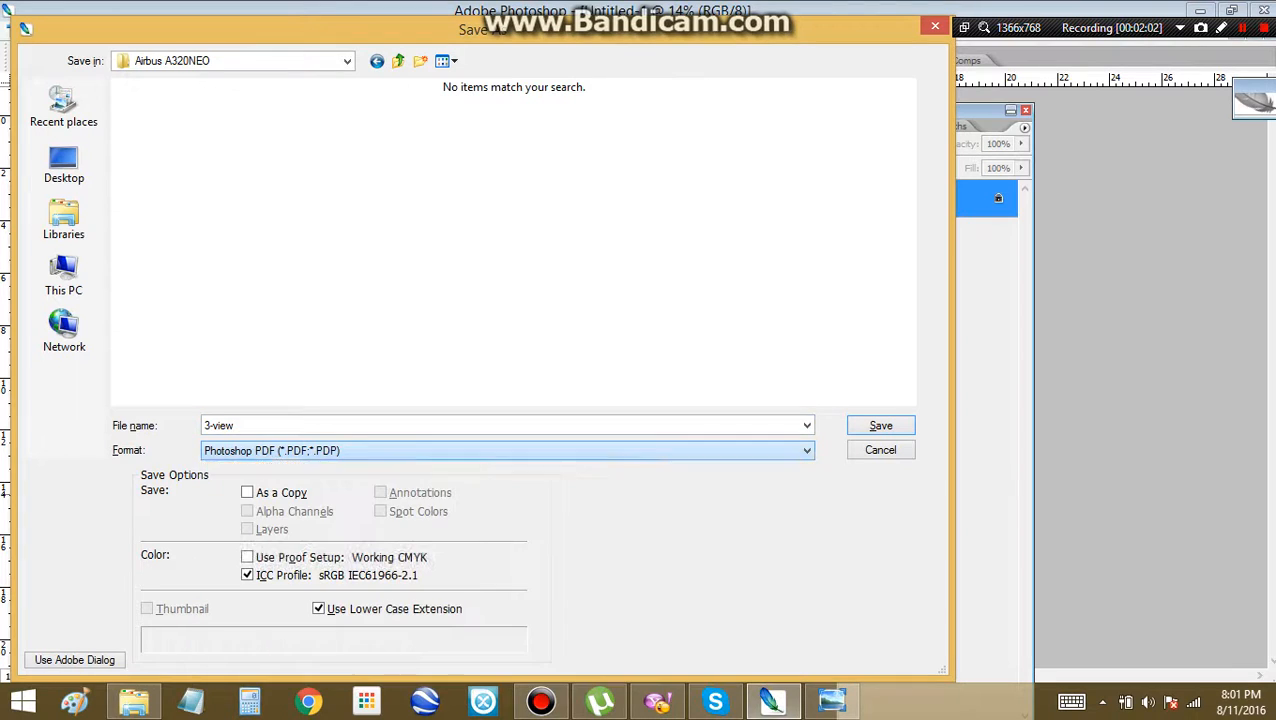
left_click(880, 425)
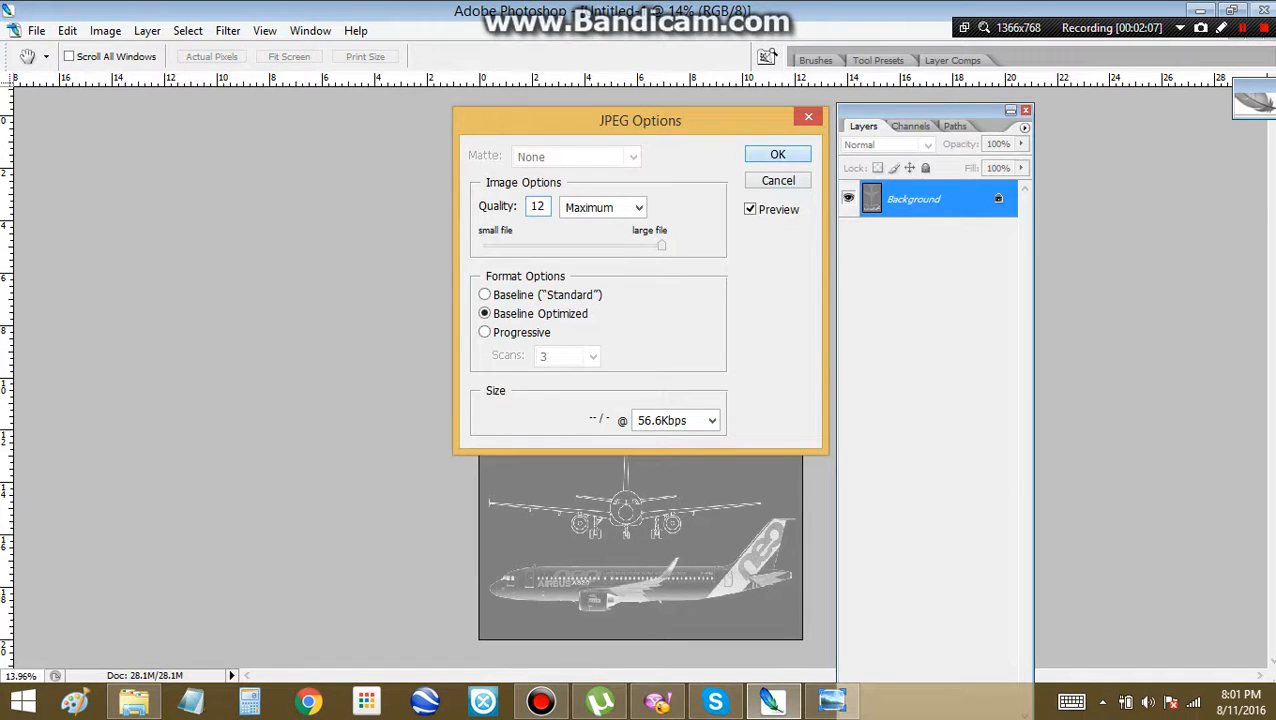
key("Return")
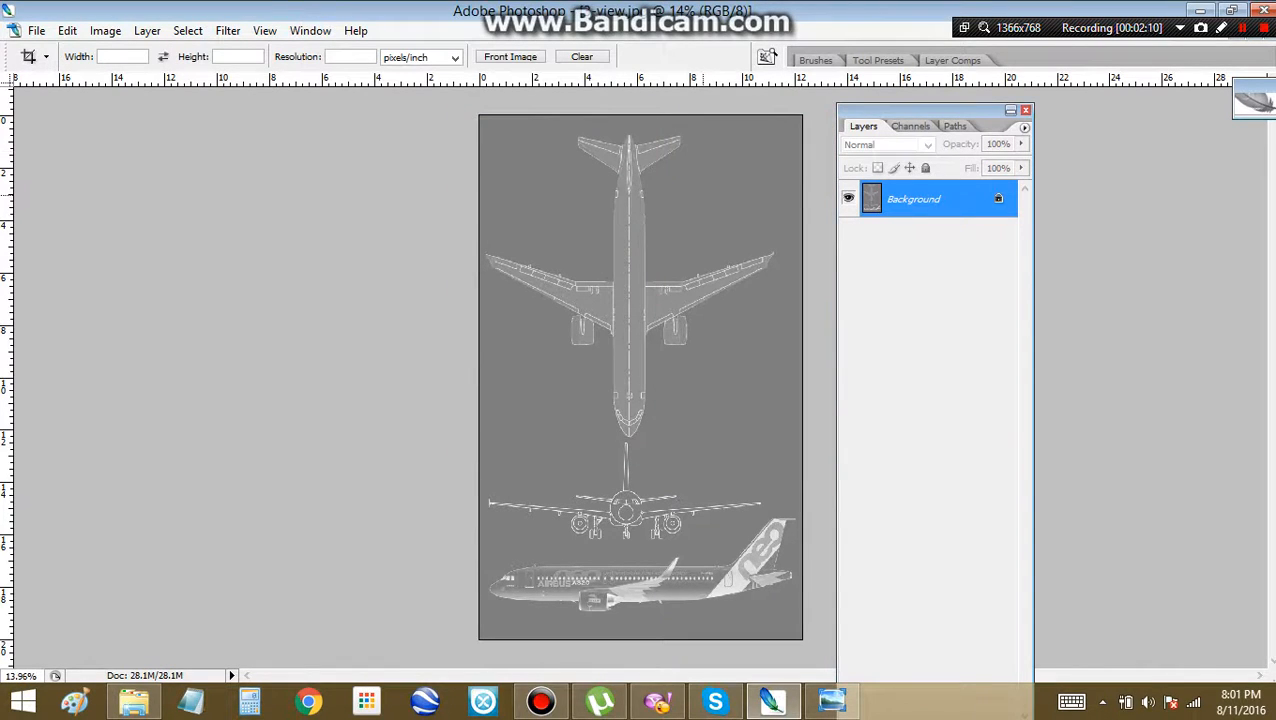
Set the image resolution to 100 pixels/inch with resampling in the Image Size settings.
scroll(643, 451, "up", 12, "alt")
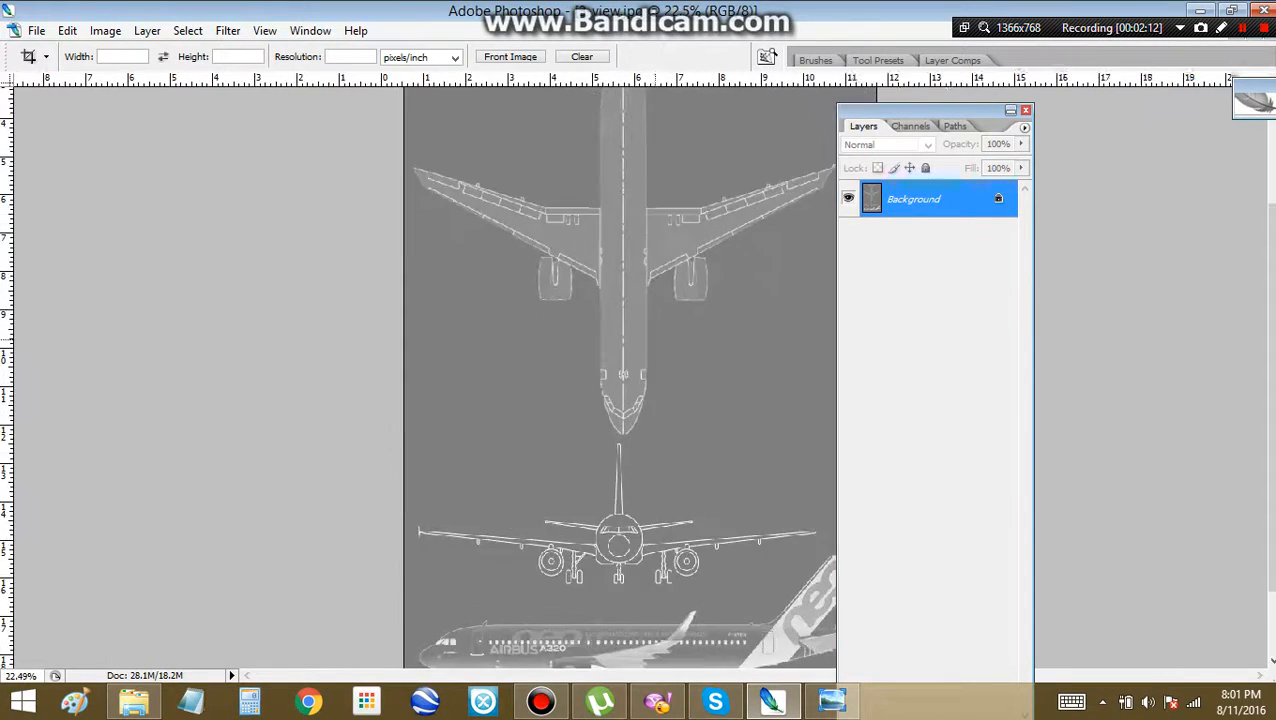
scroll(713, 459, "up", 4, "alt")
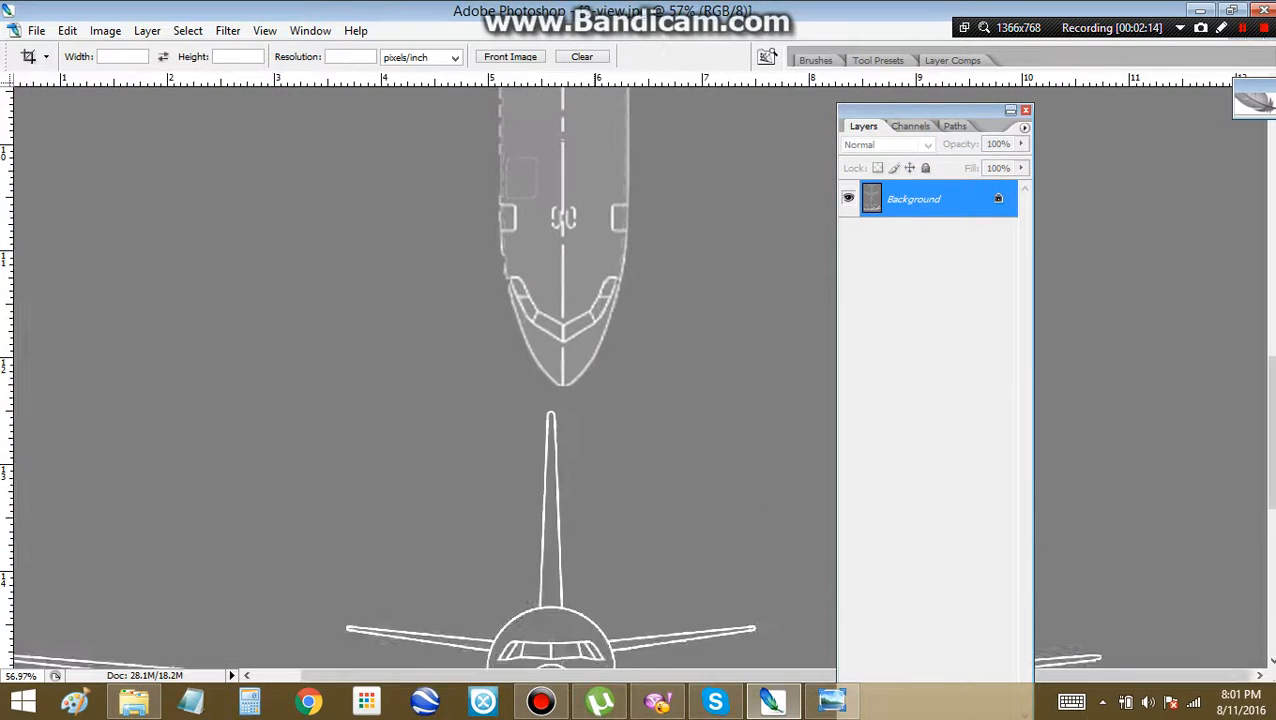
scroll(559, 522, "up", 2, "alt")
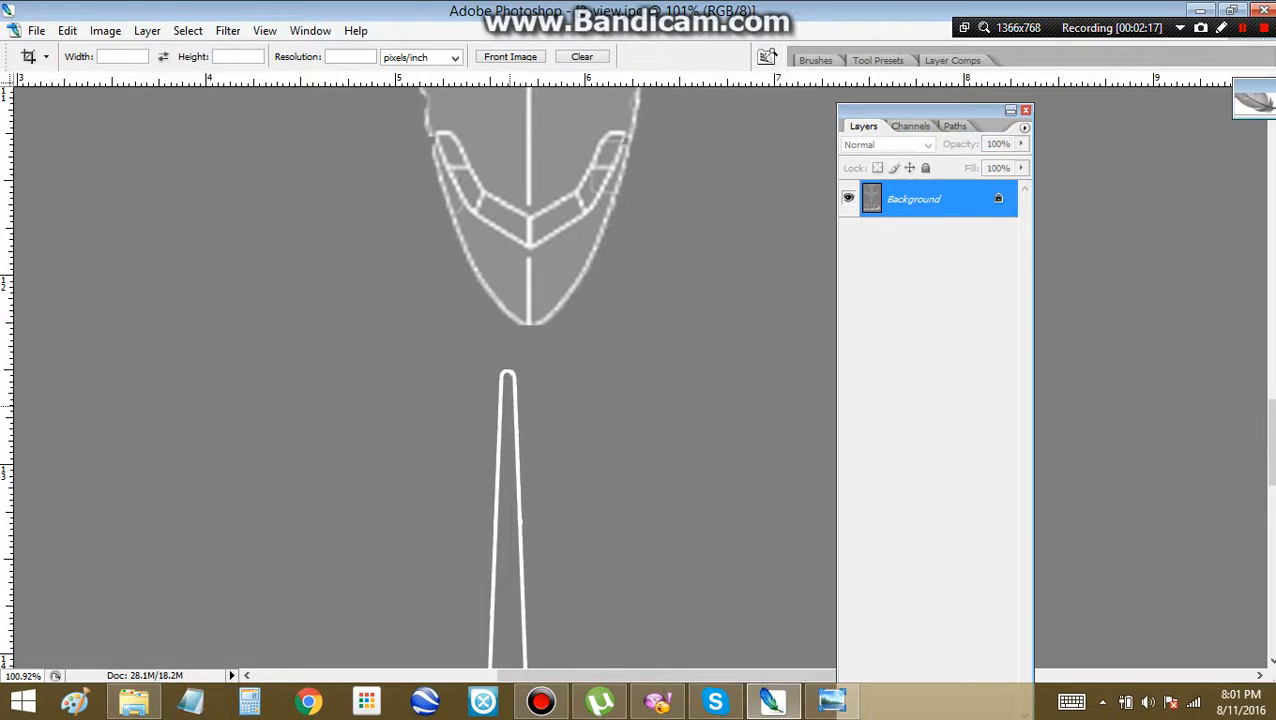
left_click(105, 30)
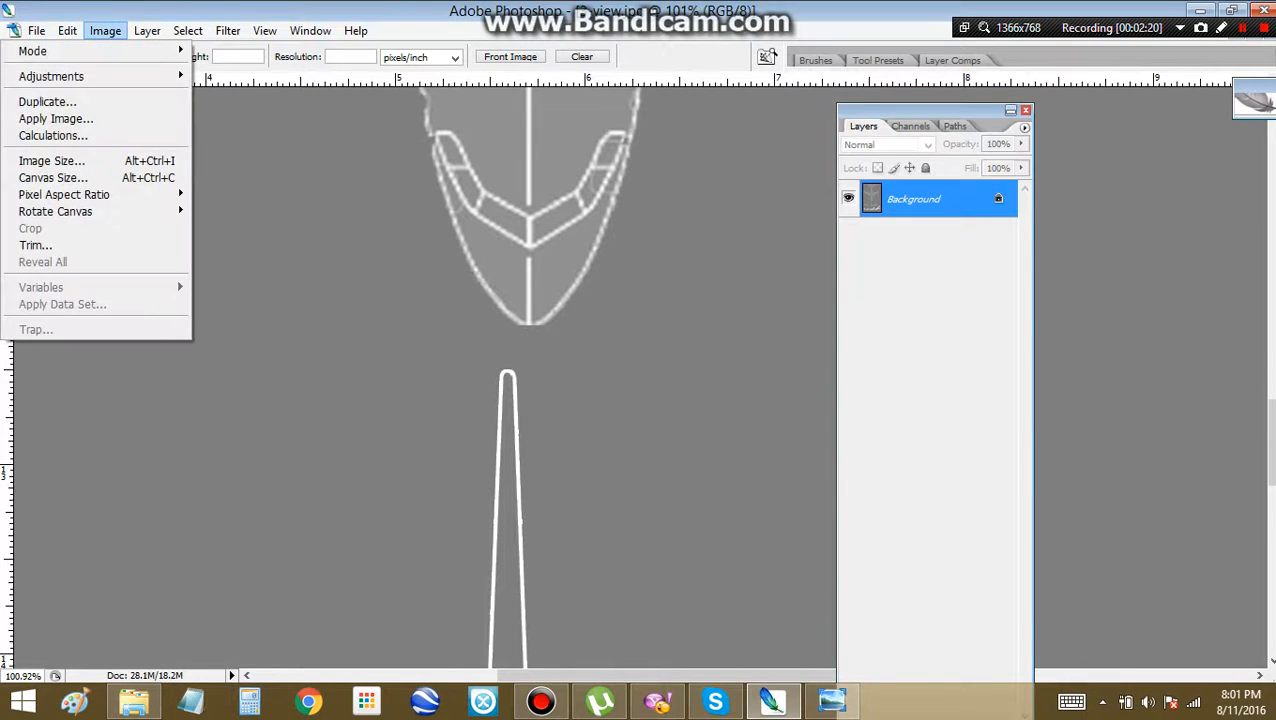
mouse_move(60, 76)
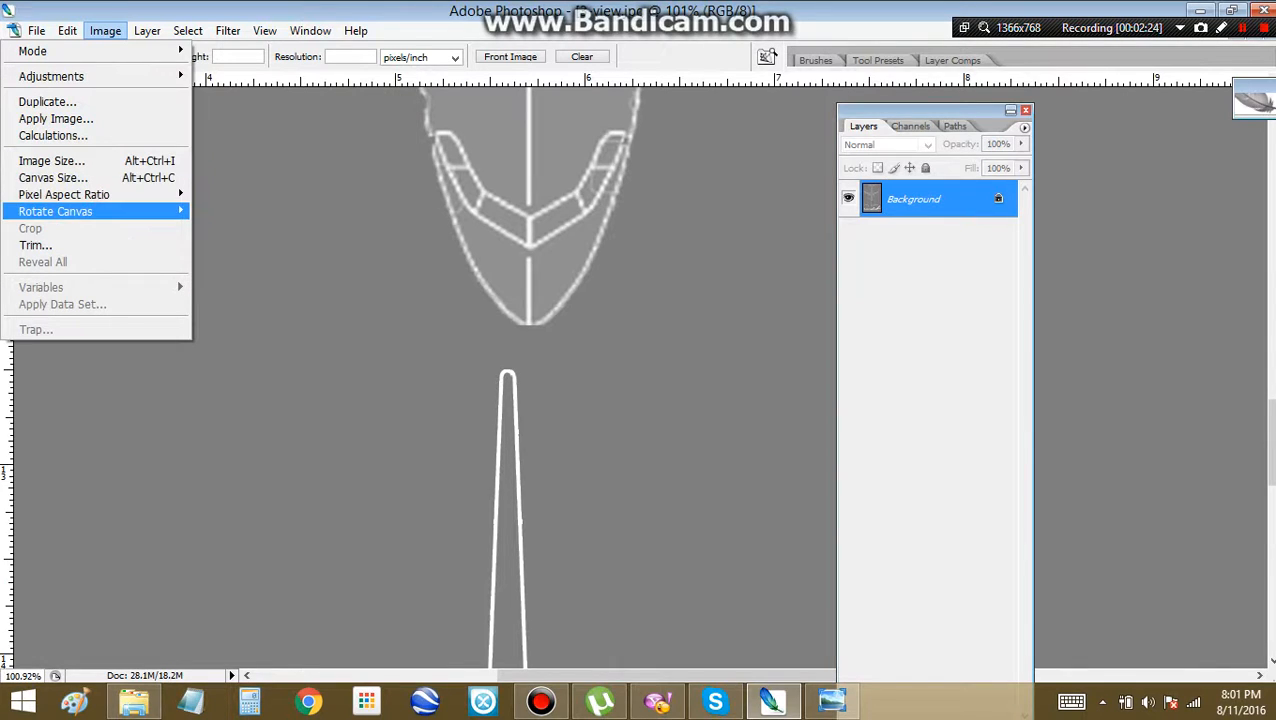
mouse_move(60, 211)
mouse_move(67, 30)
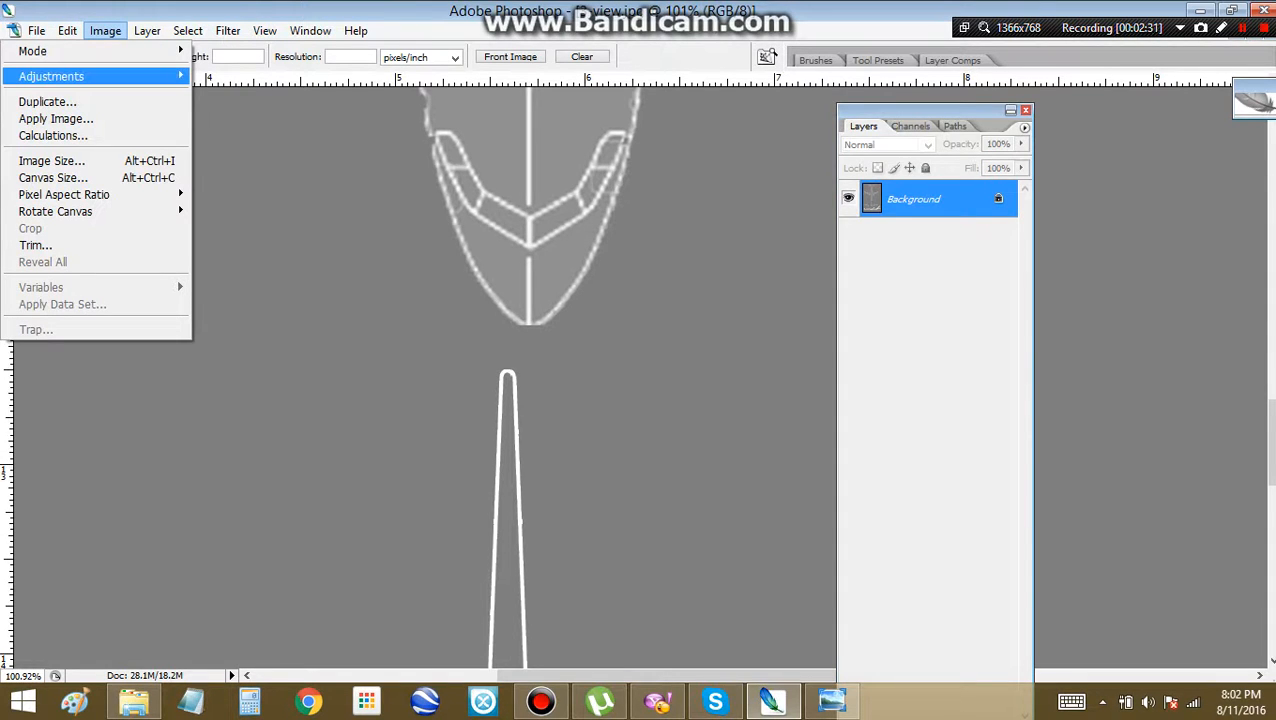
mouse_move(100, 76)
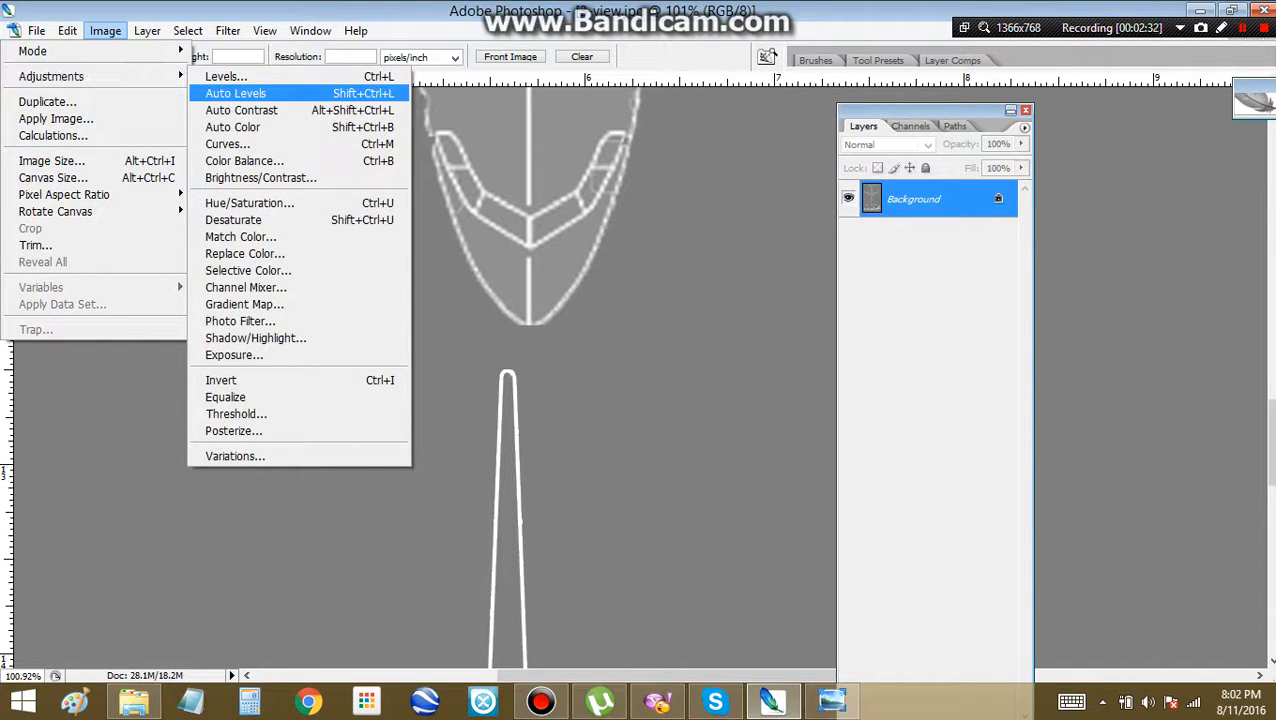
left_click(51, 160)
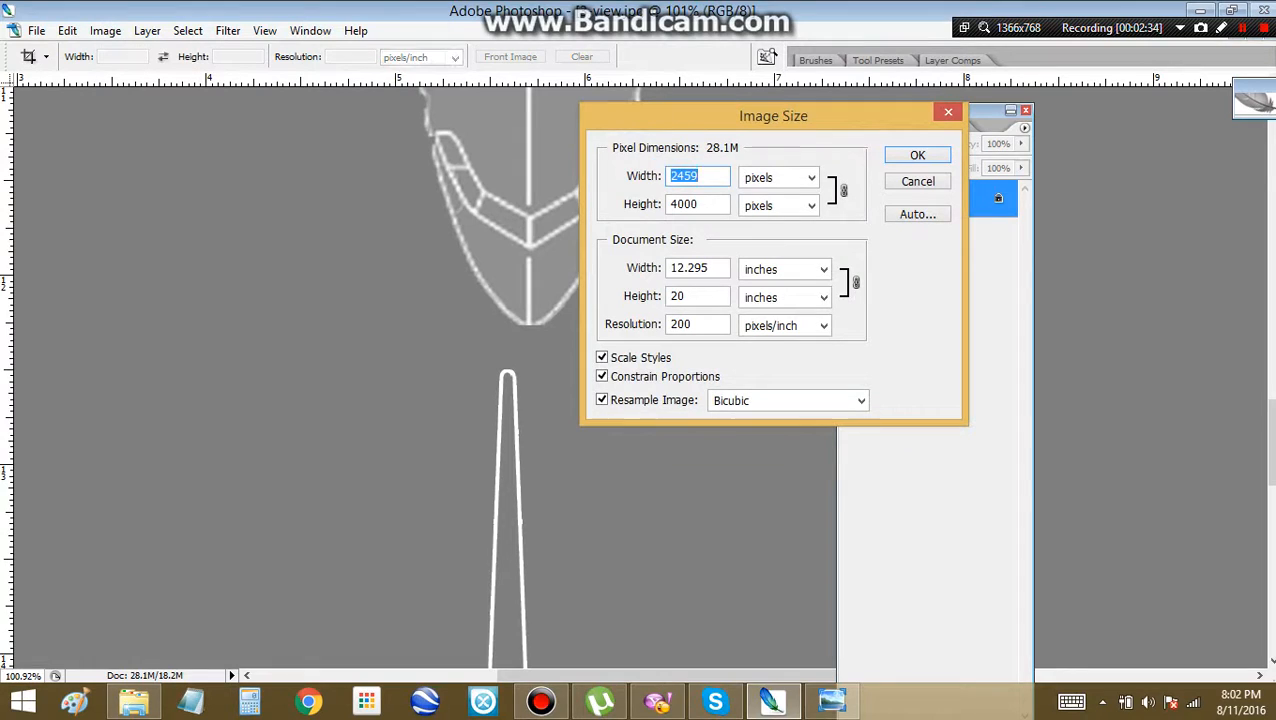
double_click(691, 324)
type("100")
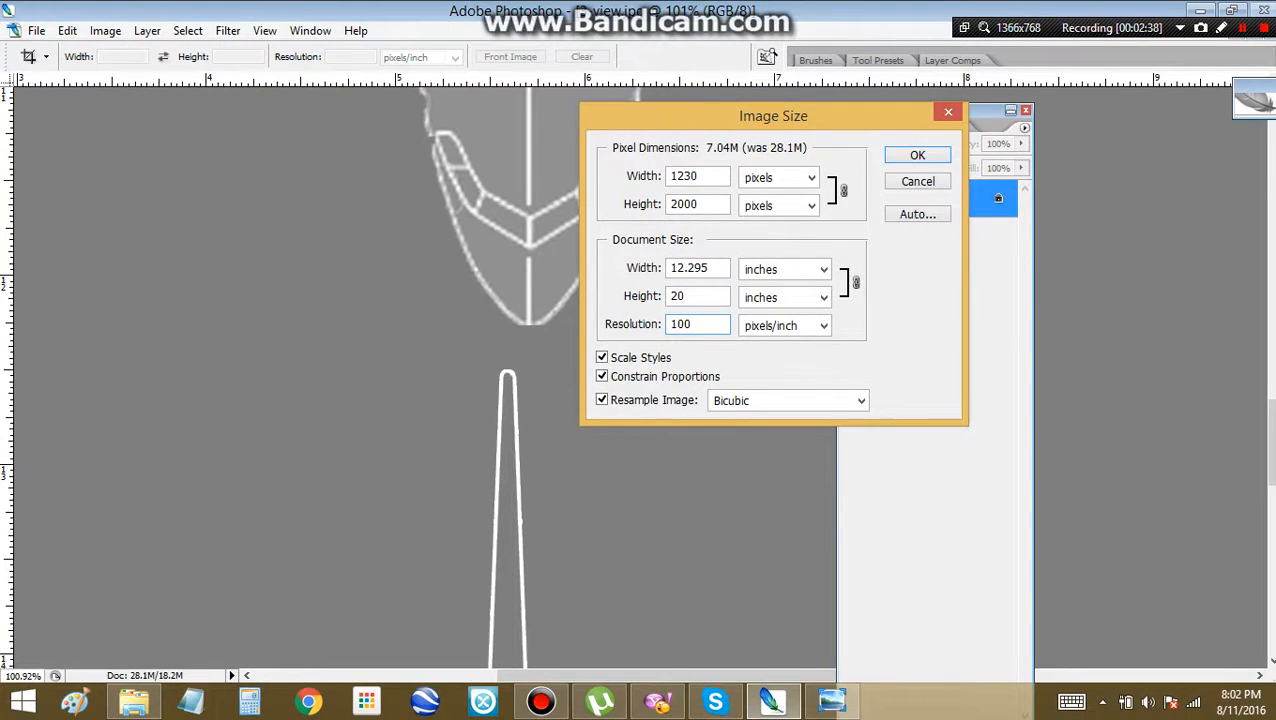
Set the document width to 6 inches with constrained proportions and apply the resize.
left_click(785, 269)
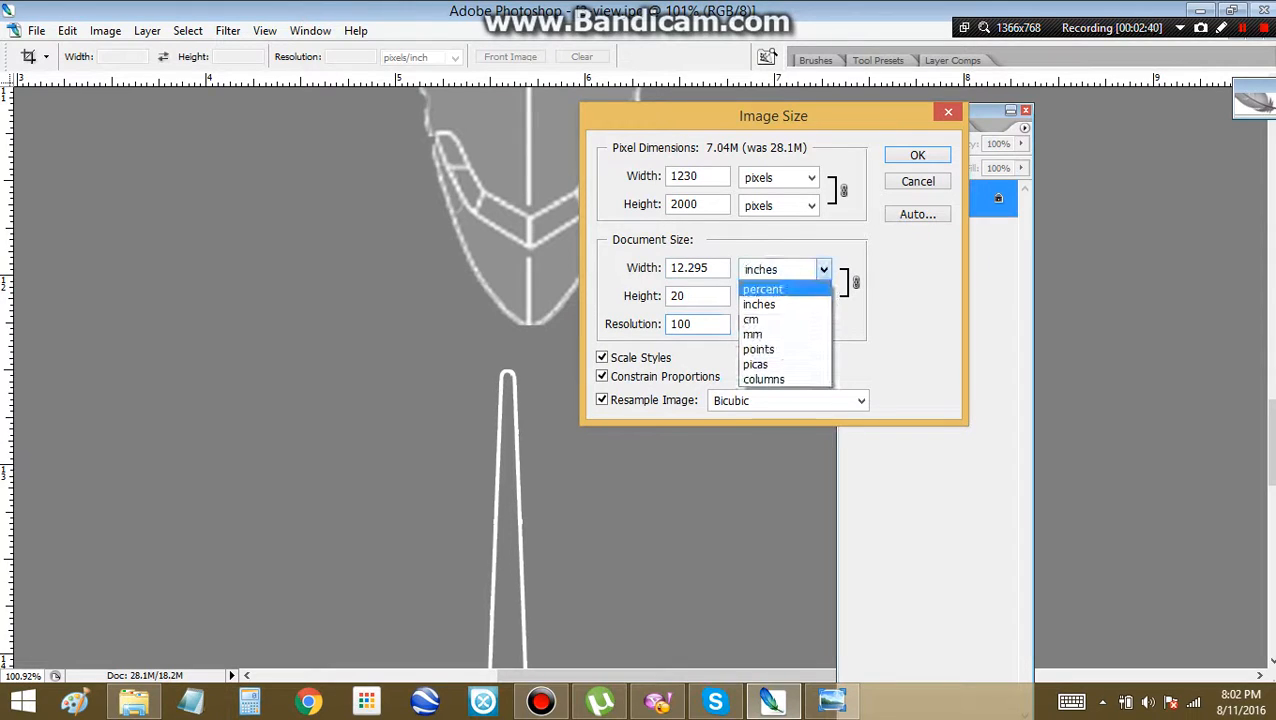
left_click(785, 304)
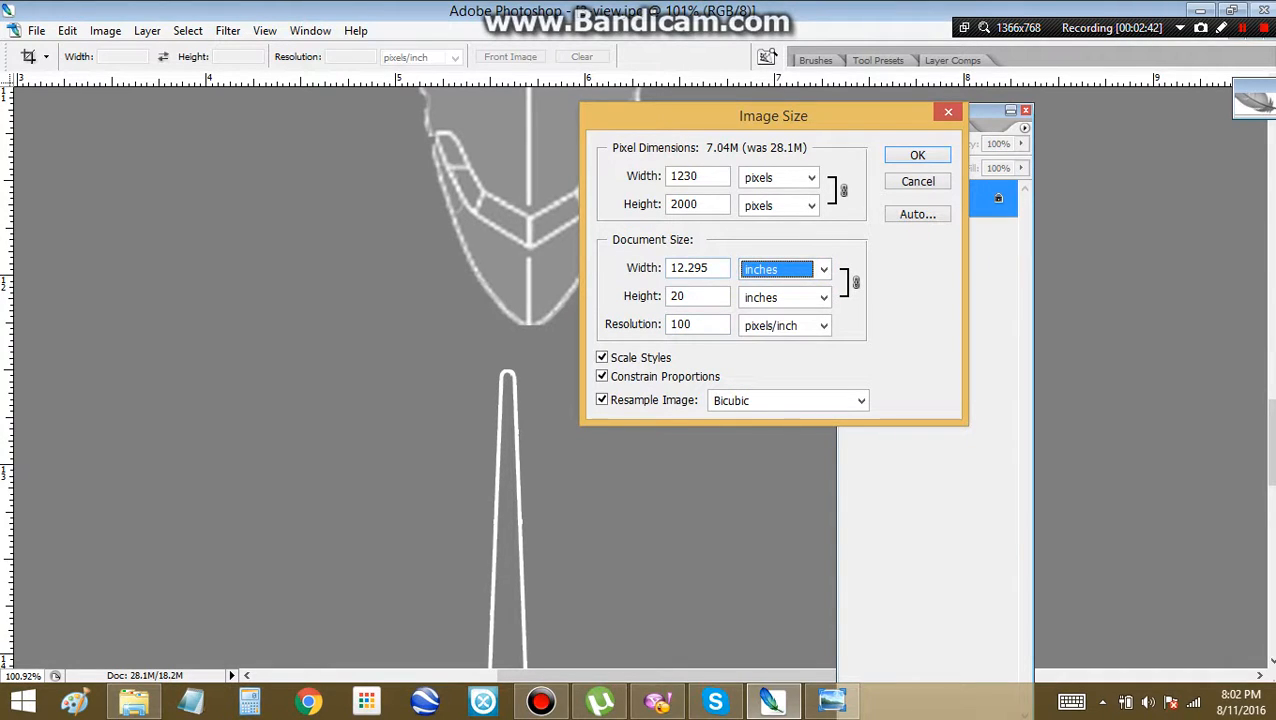
double_click(706, 268)
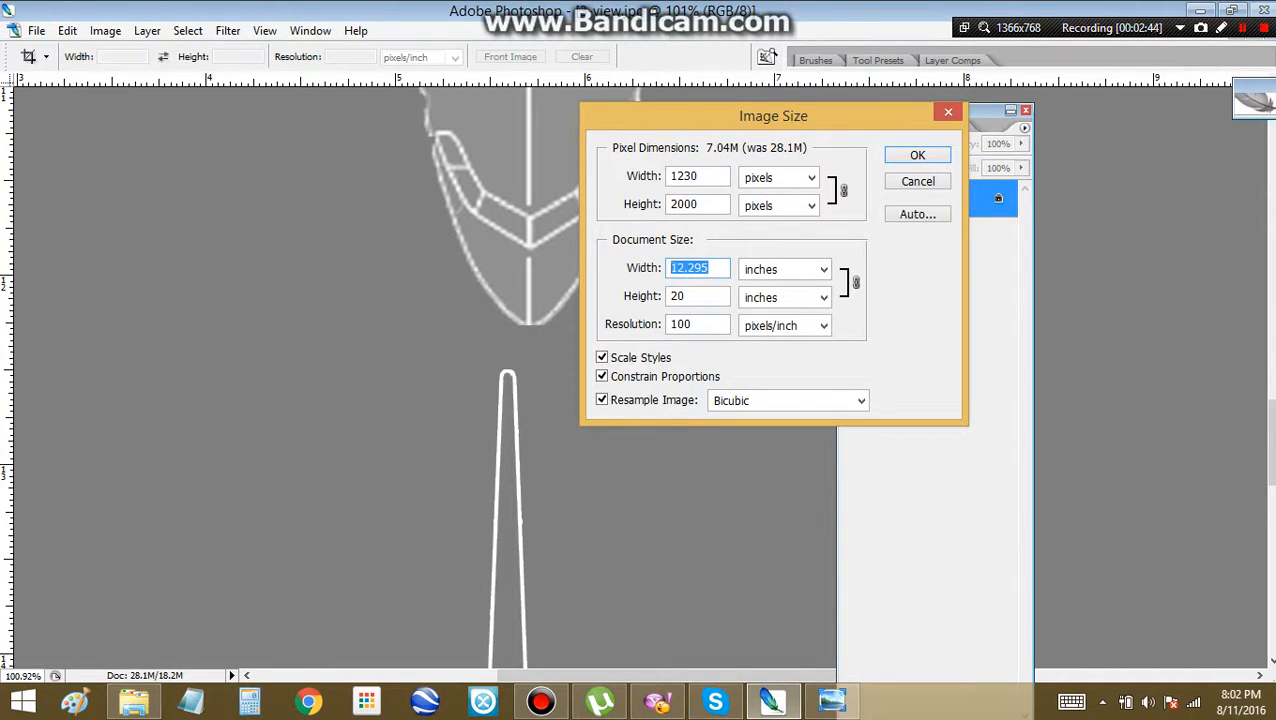
type("8")
left_click(917, 155)
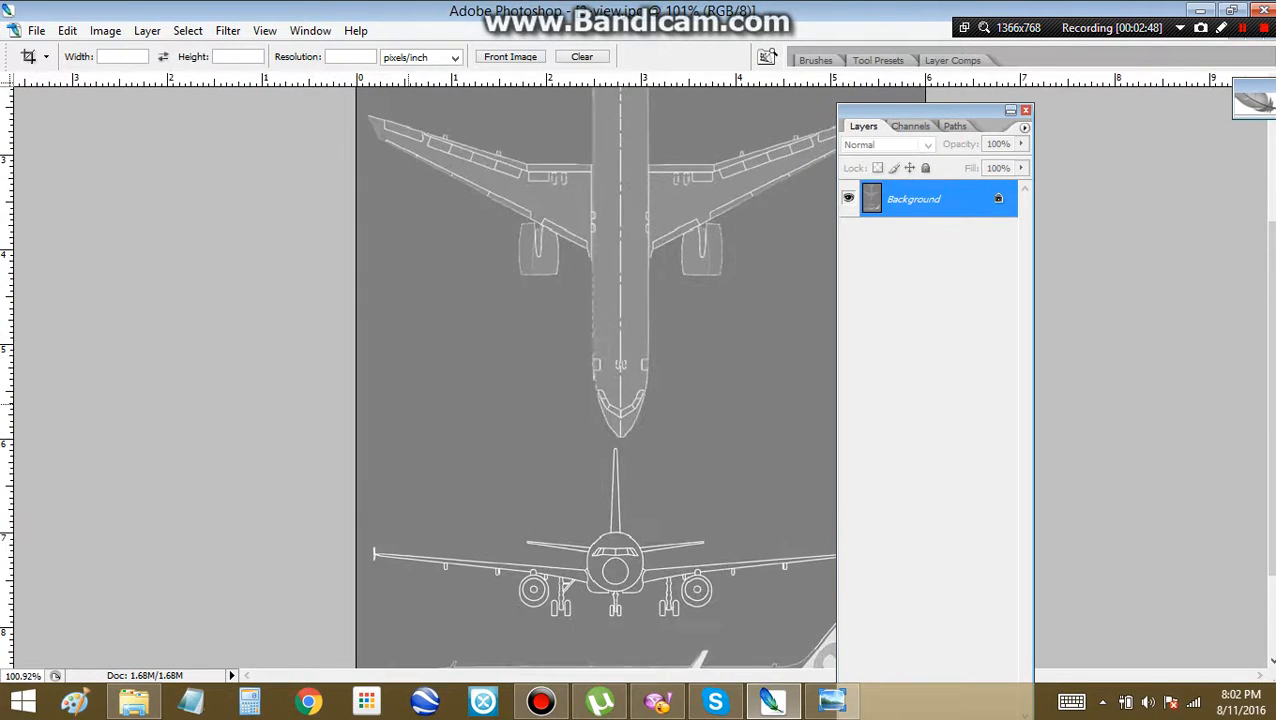
scroll(620, 377, "down", 7, "alt")
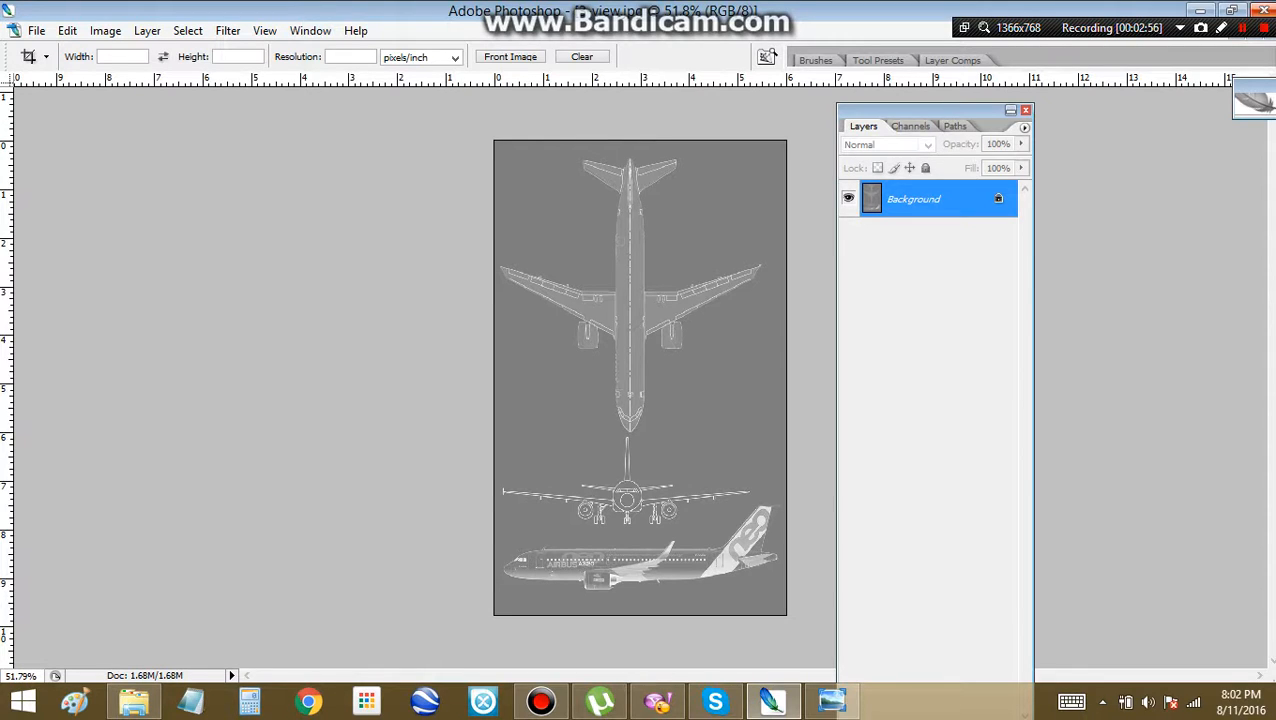
Close the image editor and the photo viewer, and minimize the Airbus A320NEO folder window to reach the desktop.
mouse_move(1270, 6)
left_click(1262, 30)
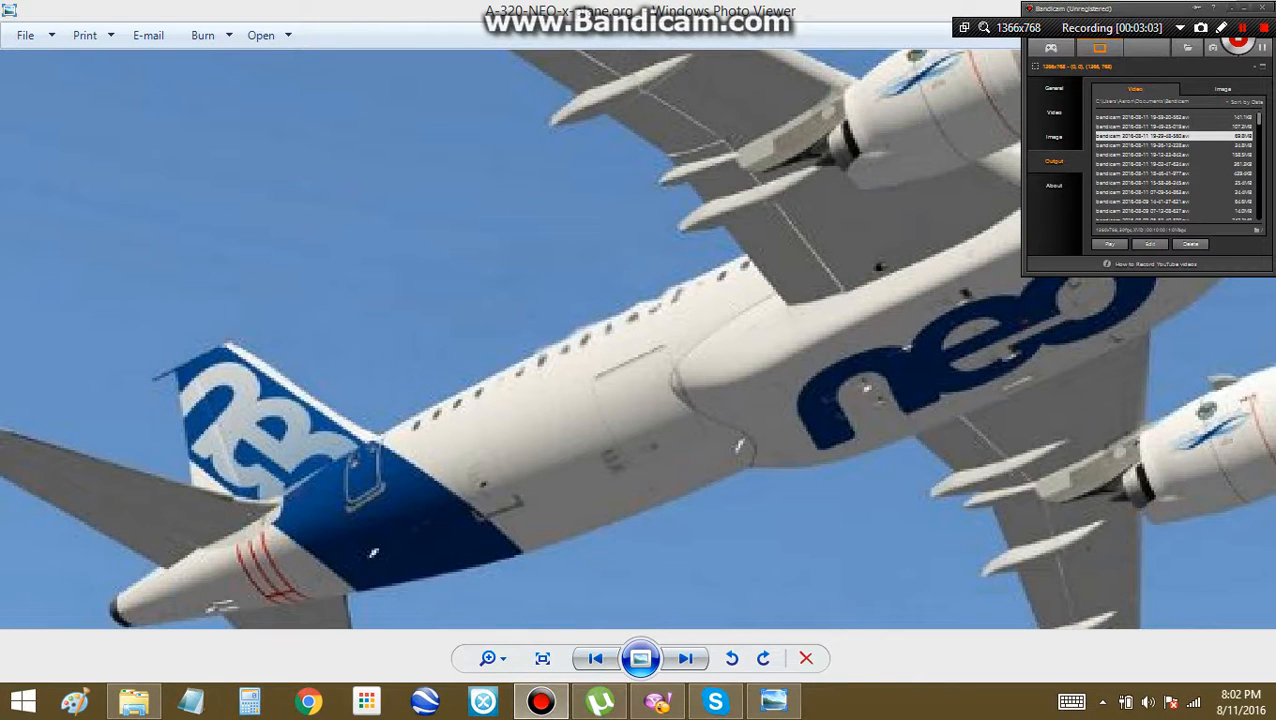
key("super+Down")
key("alt+F4")
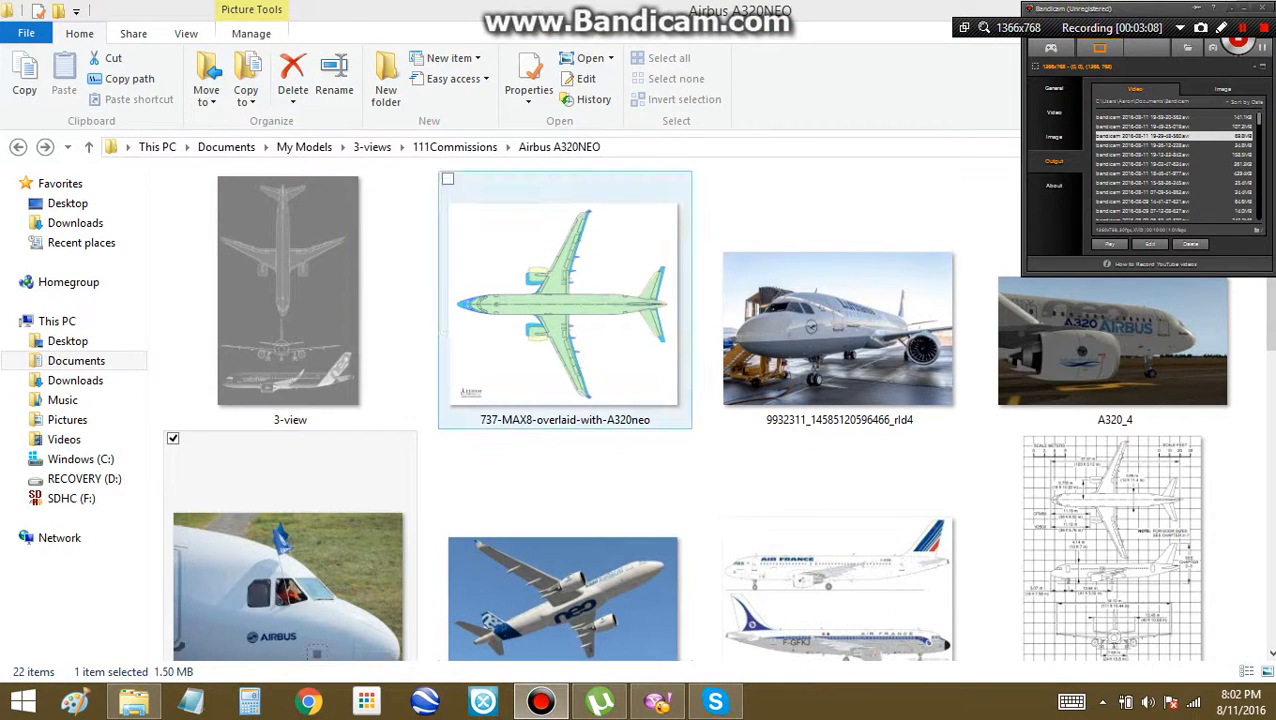
key("super+Down")
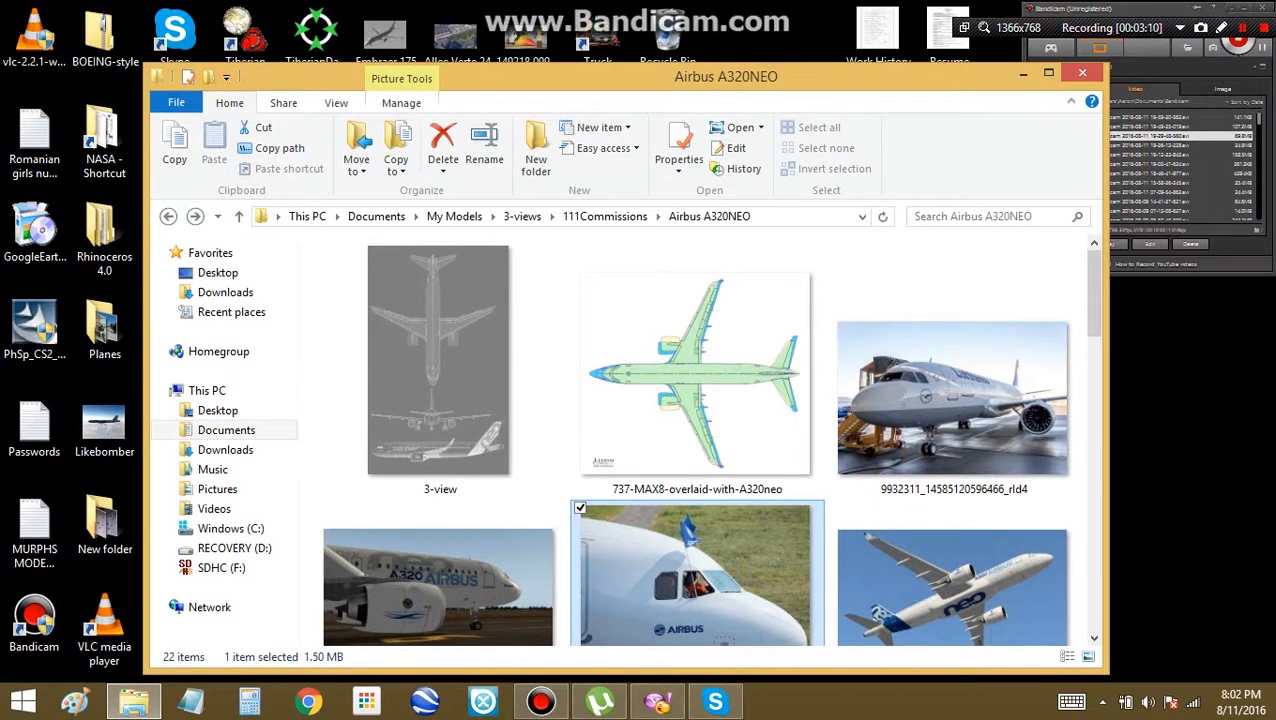
left_click(1023, 73)
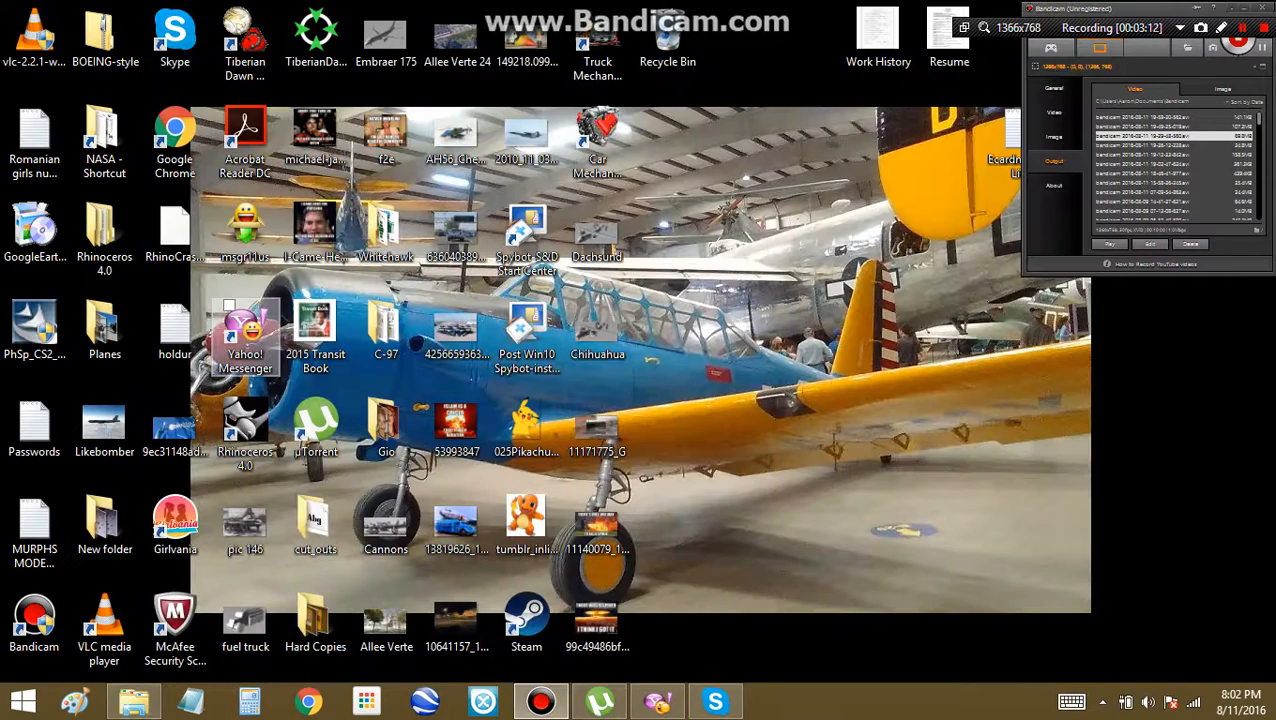
Launch Rhinoceros 4.0, allow its update utility to run and dismiss the startup template choice.
double_click(245, 425)
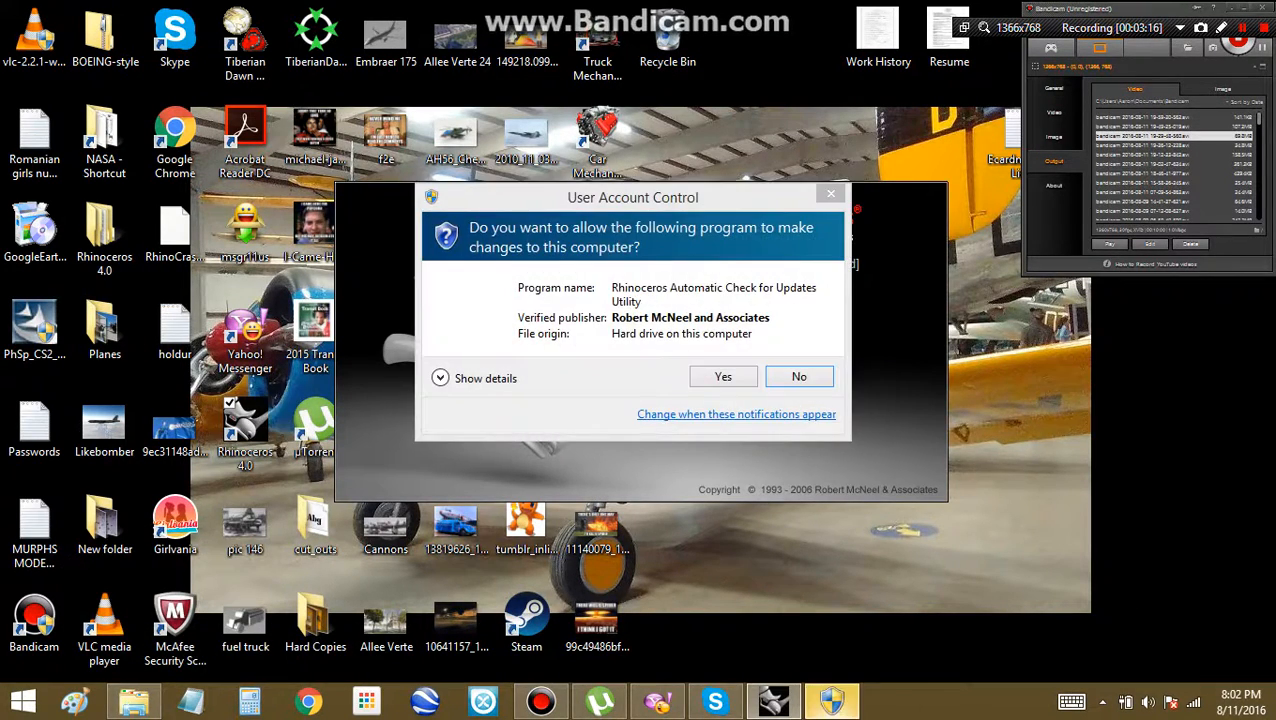
left_click(719, 375)
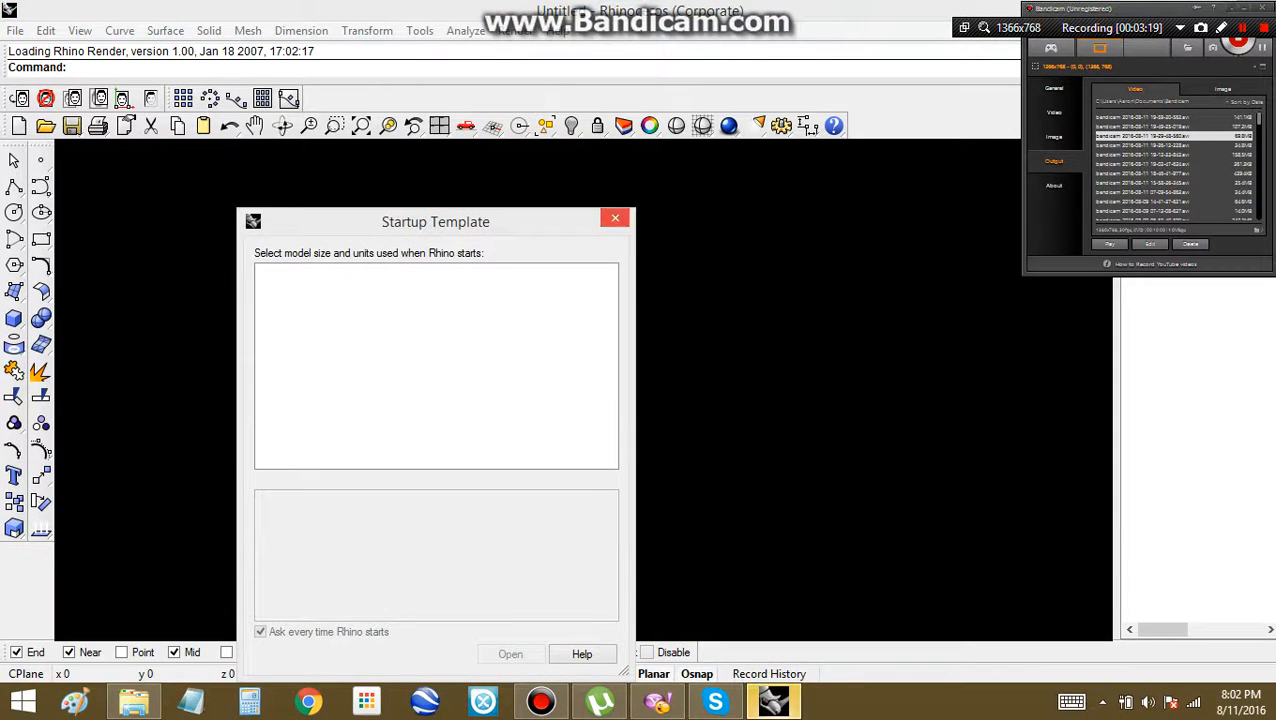
key("Escape")
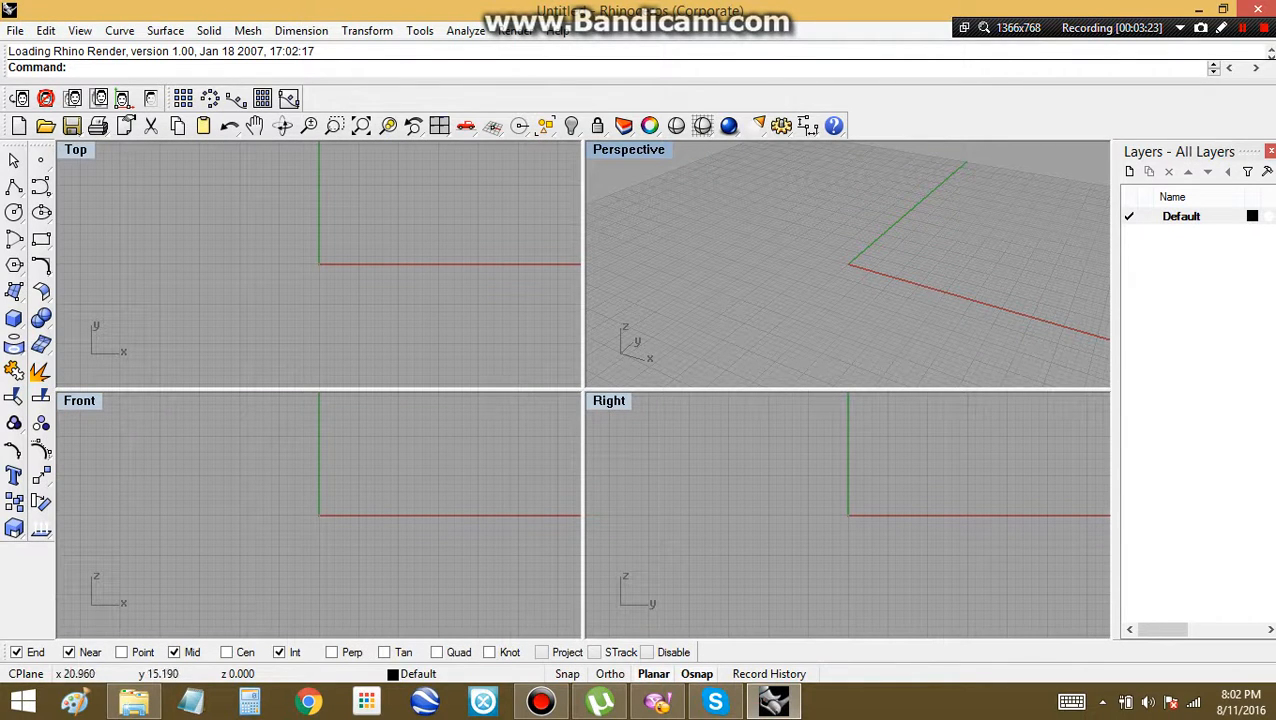
Start opening a model file and try the recent C-2 Greyhound folder, dismissing the message.
left_click(15, 31)
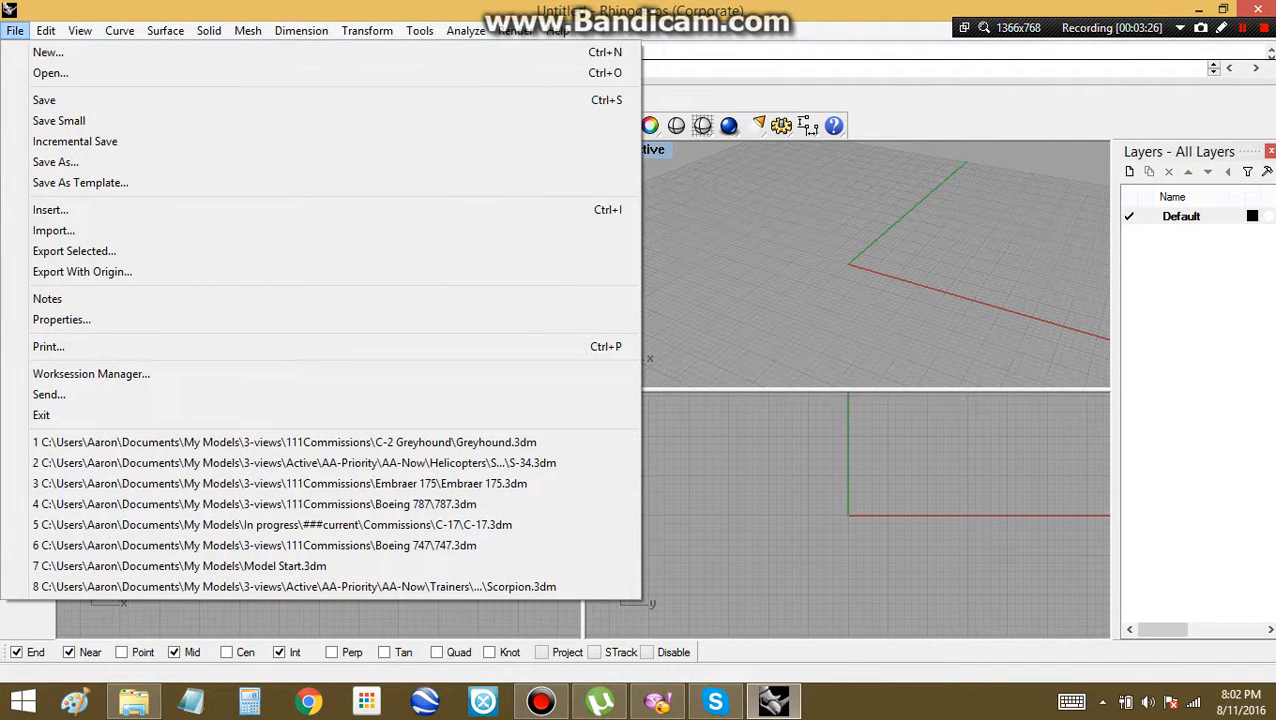
left_click(50, 73)
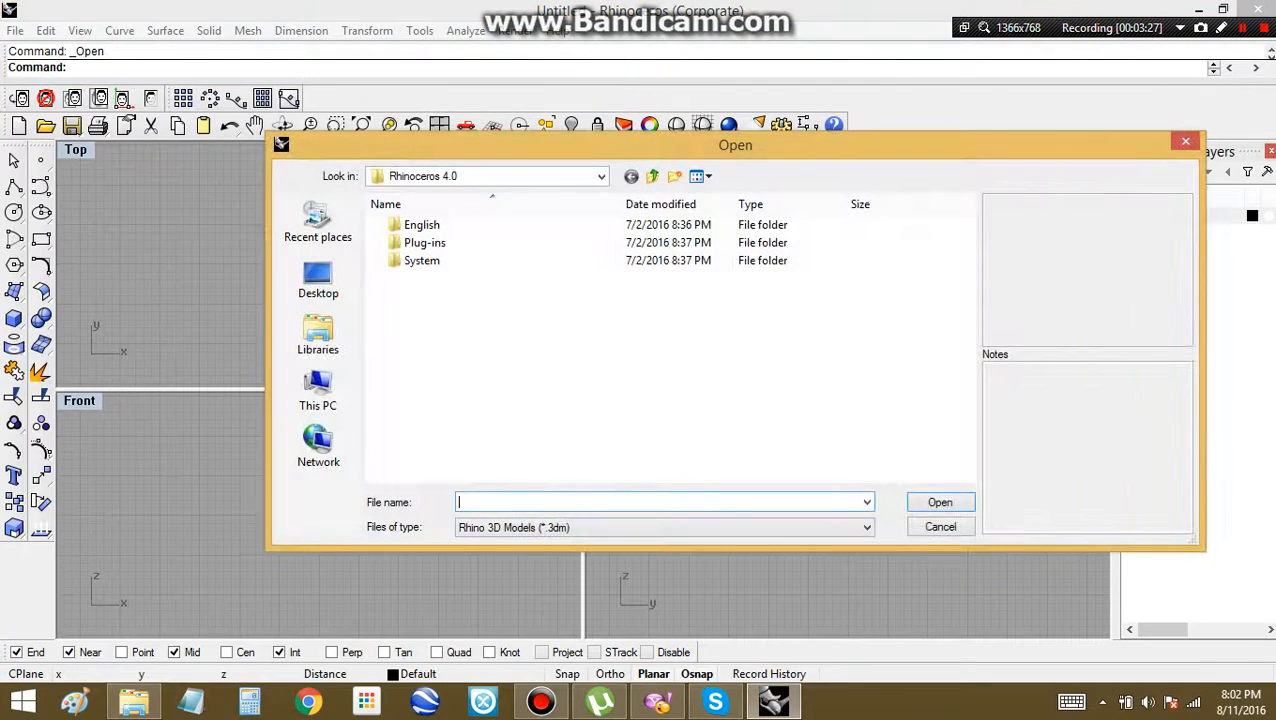
left_click(318, 222)
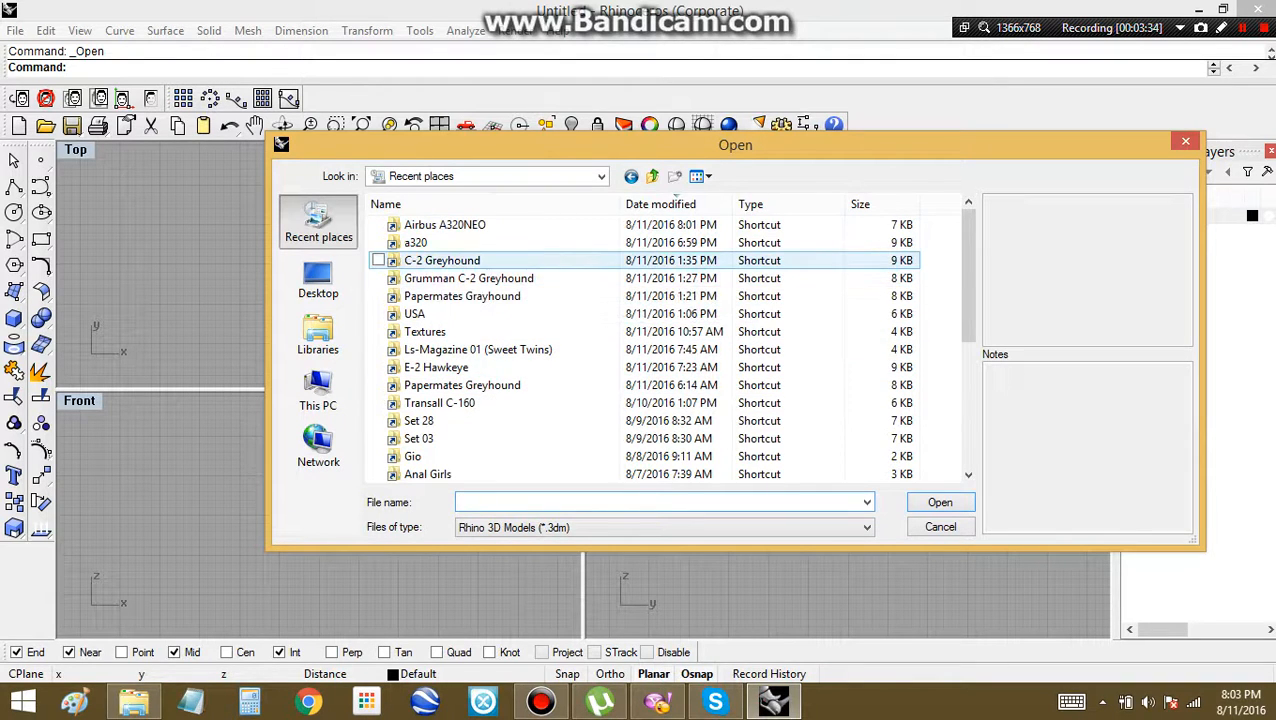
double_click(441, 260)
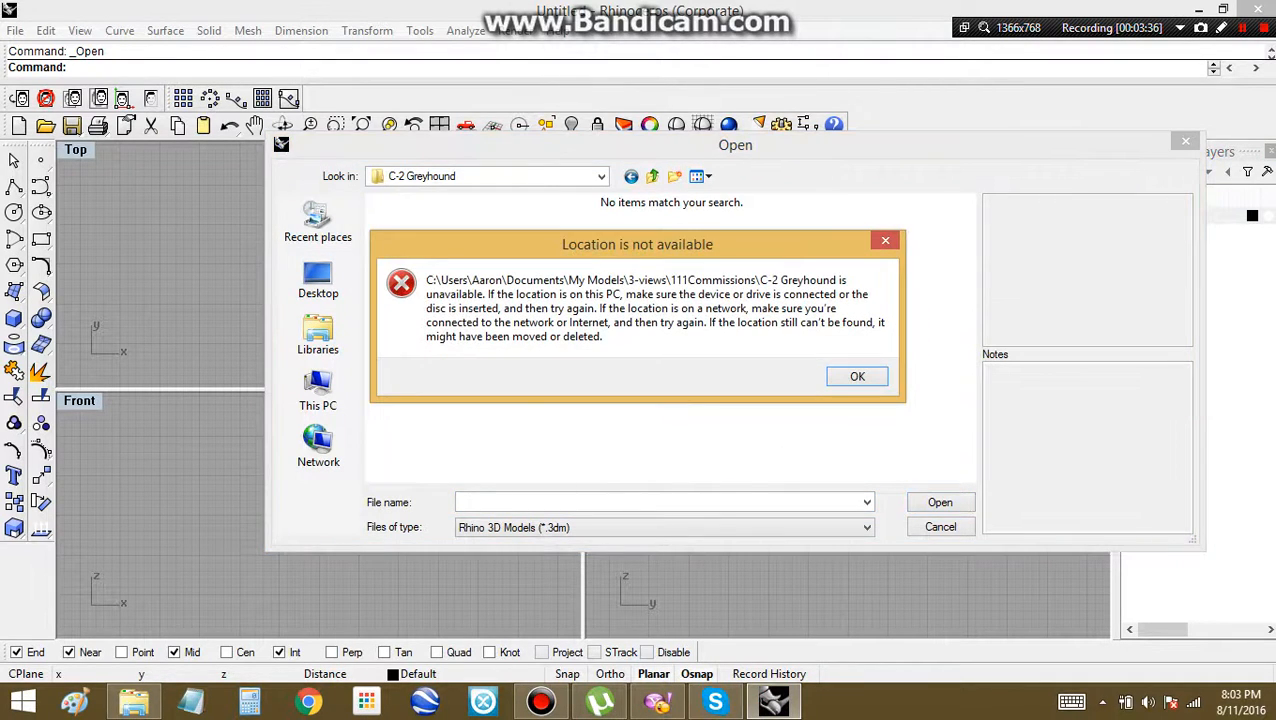
left_click(857, 376)
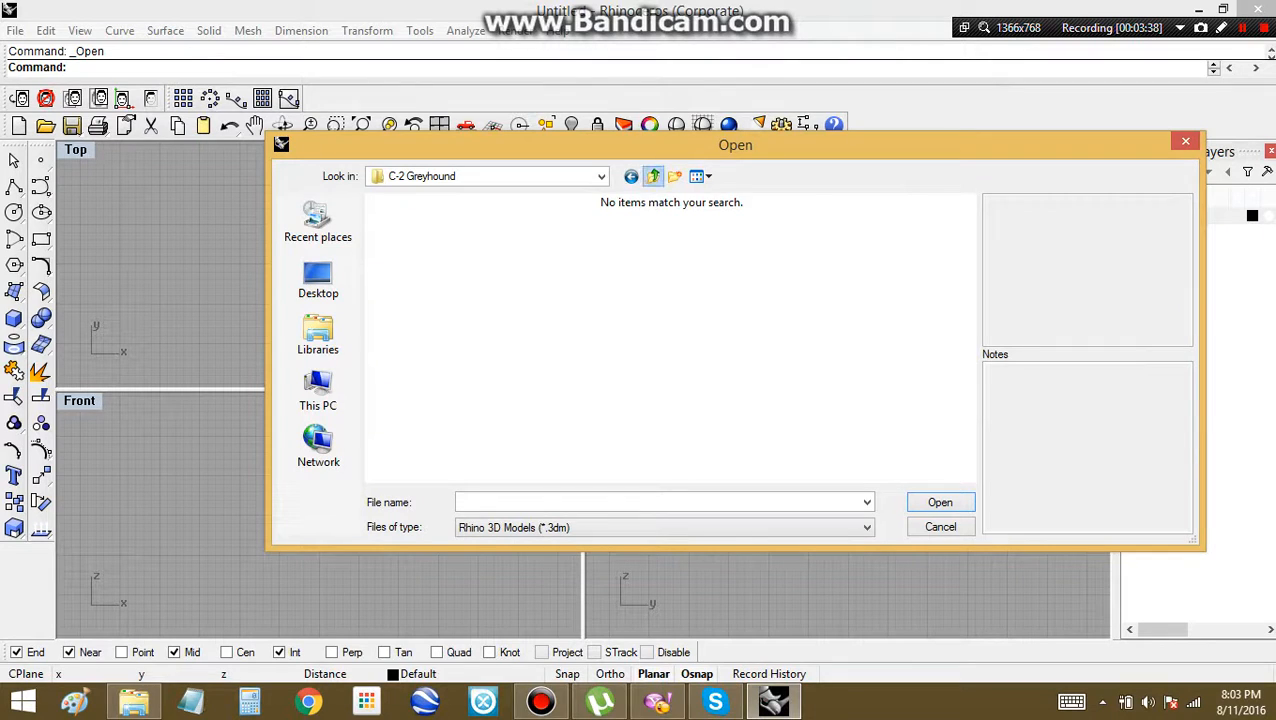
Go up to the Documents folder, enter My Models and open the Model Start file.
left_click(653, 176)
left_click(653, 176)
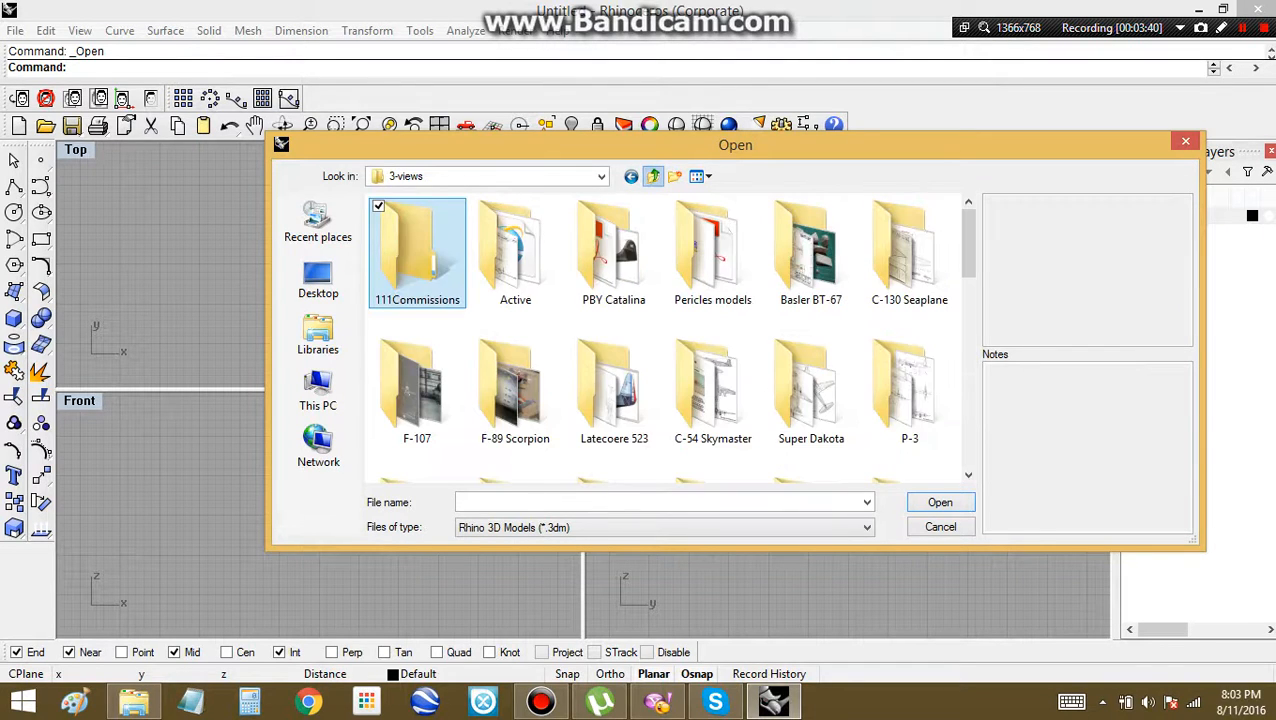
left_click(653, 176)
left_click(653, 176)
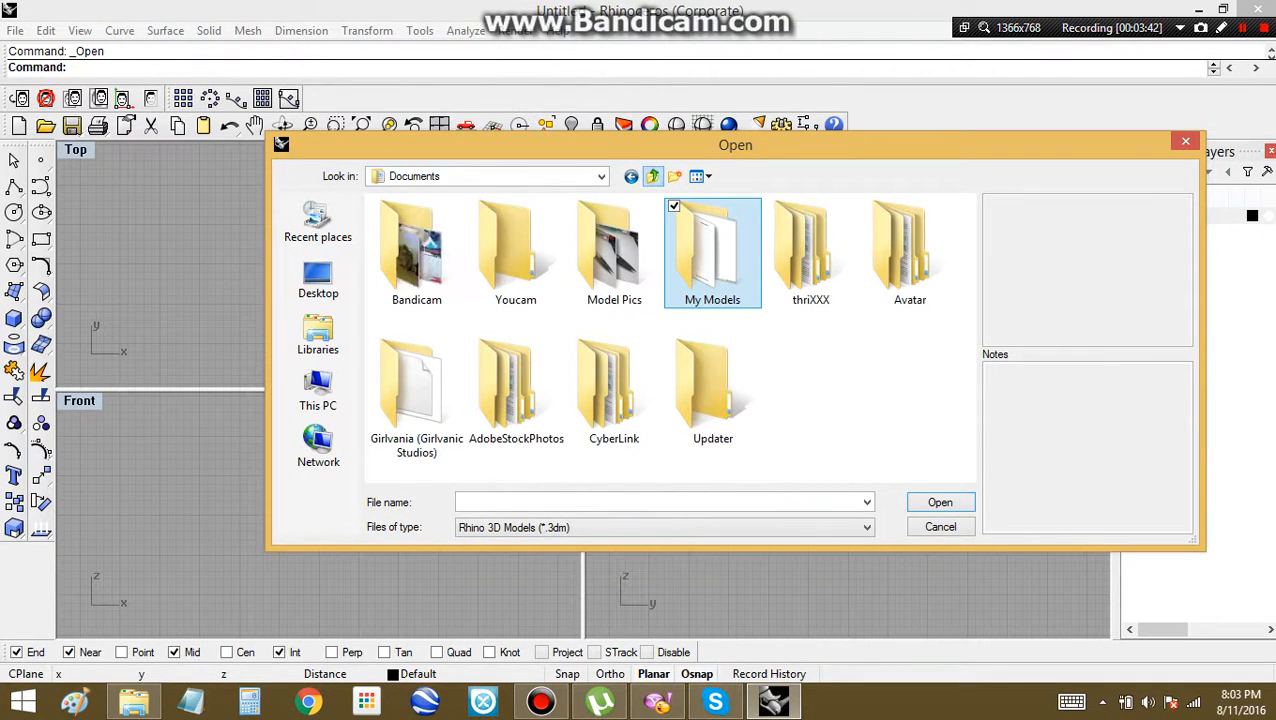
double_click(712, 250)
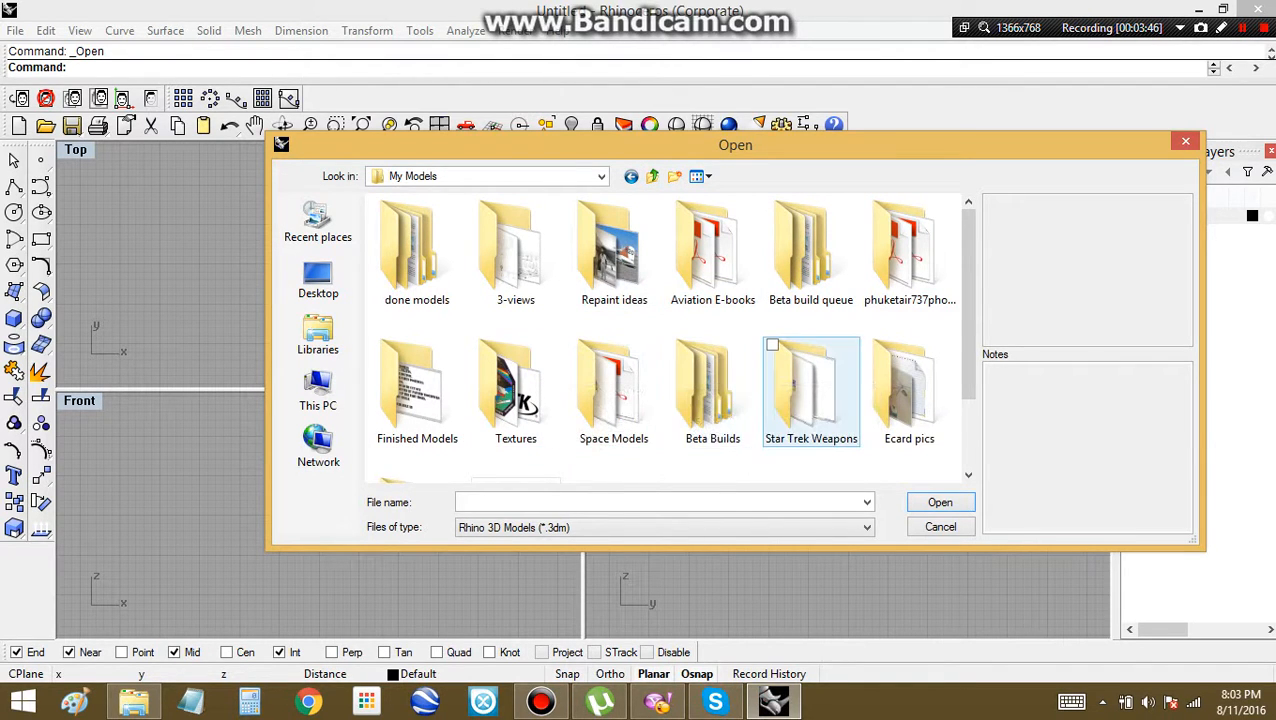
left_click(417, 390)
scroll(417, 390, "down", 1)
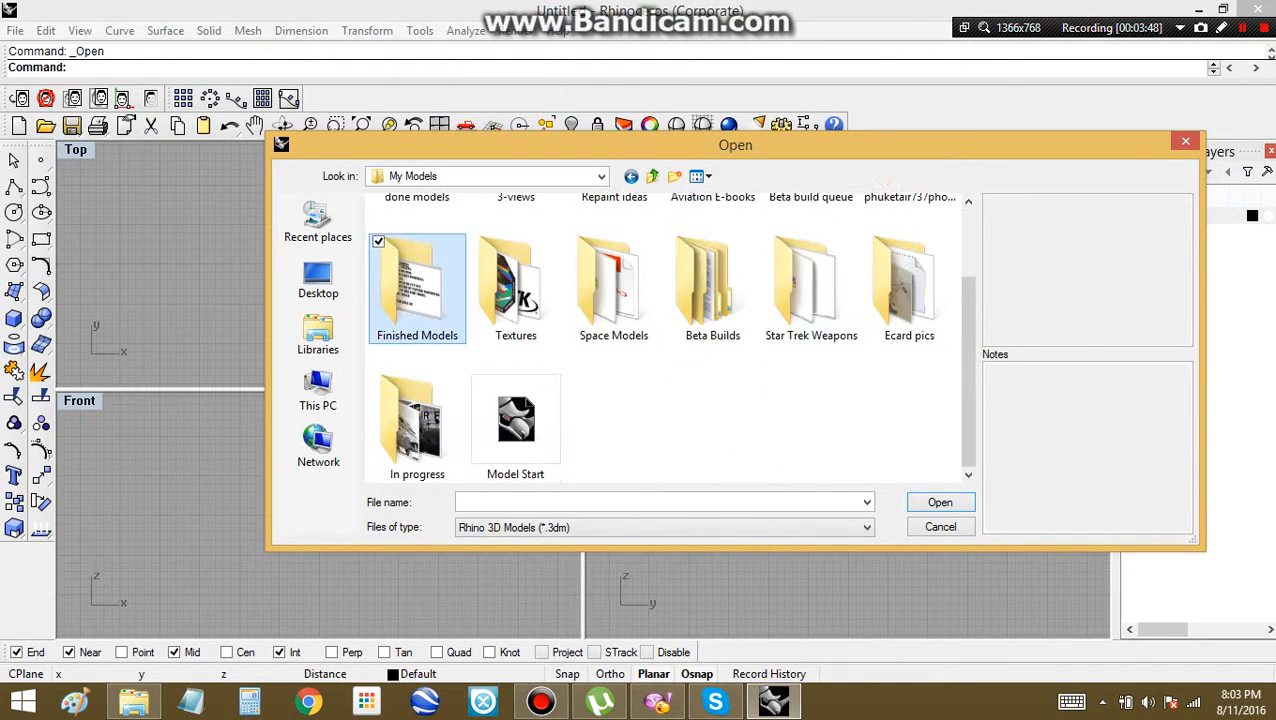
double_click(515, 420)
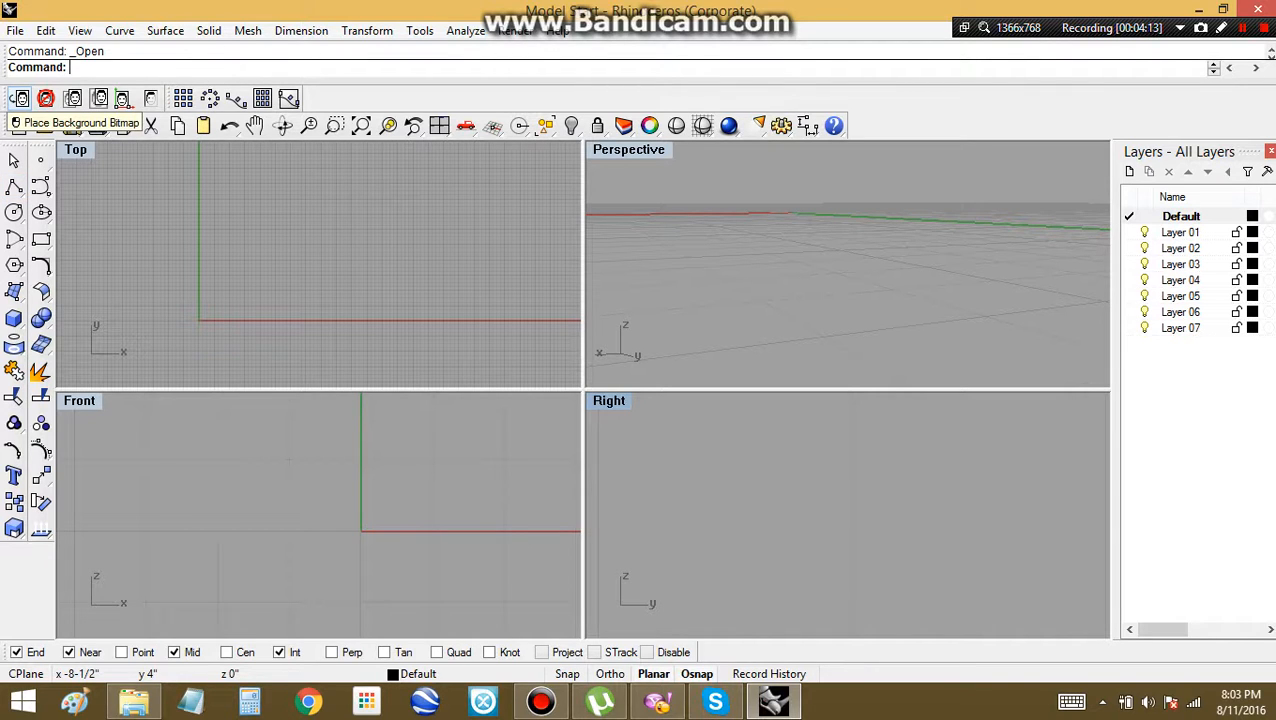
Start placing a background bitmap and choose the 3-view image from the Airbus A320NEO folder inside 3-views, 111Commissions.
left_click(19, 98)
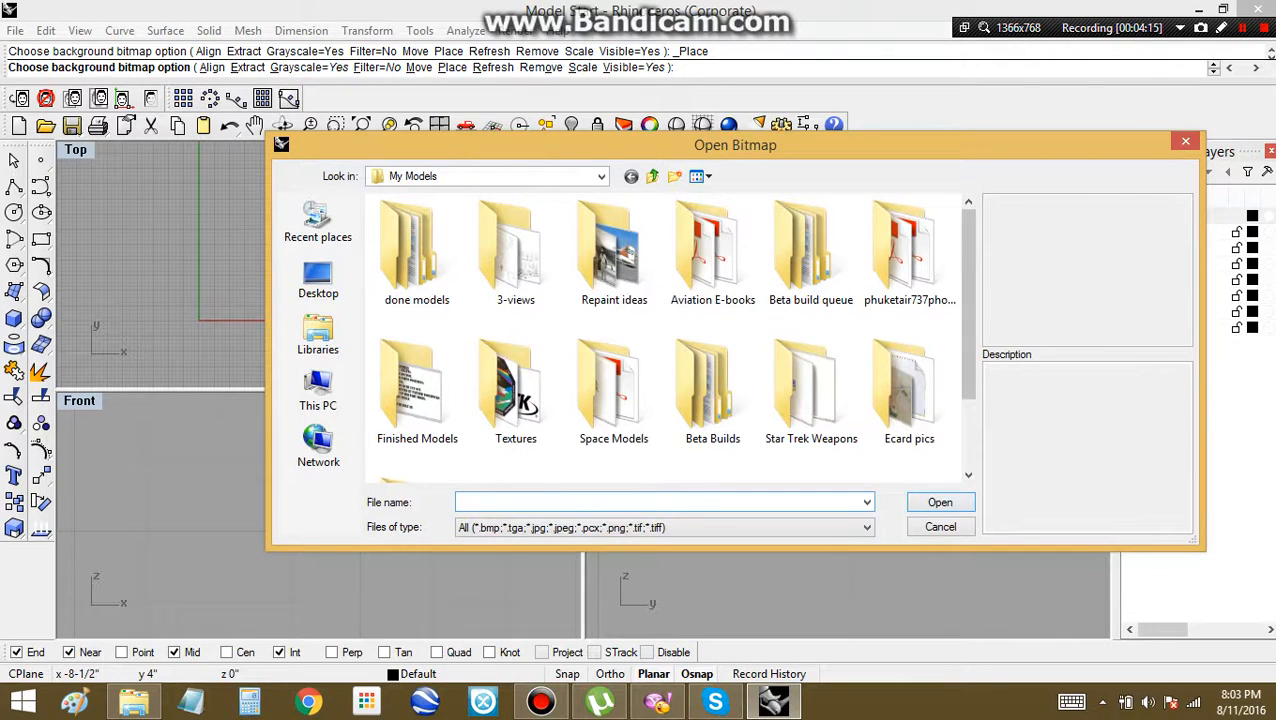
key("Escape")
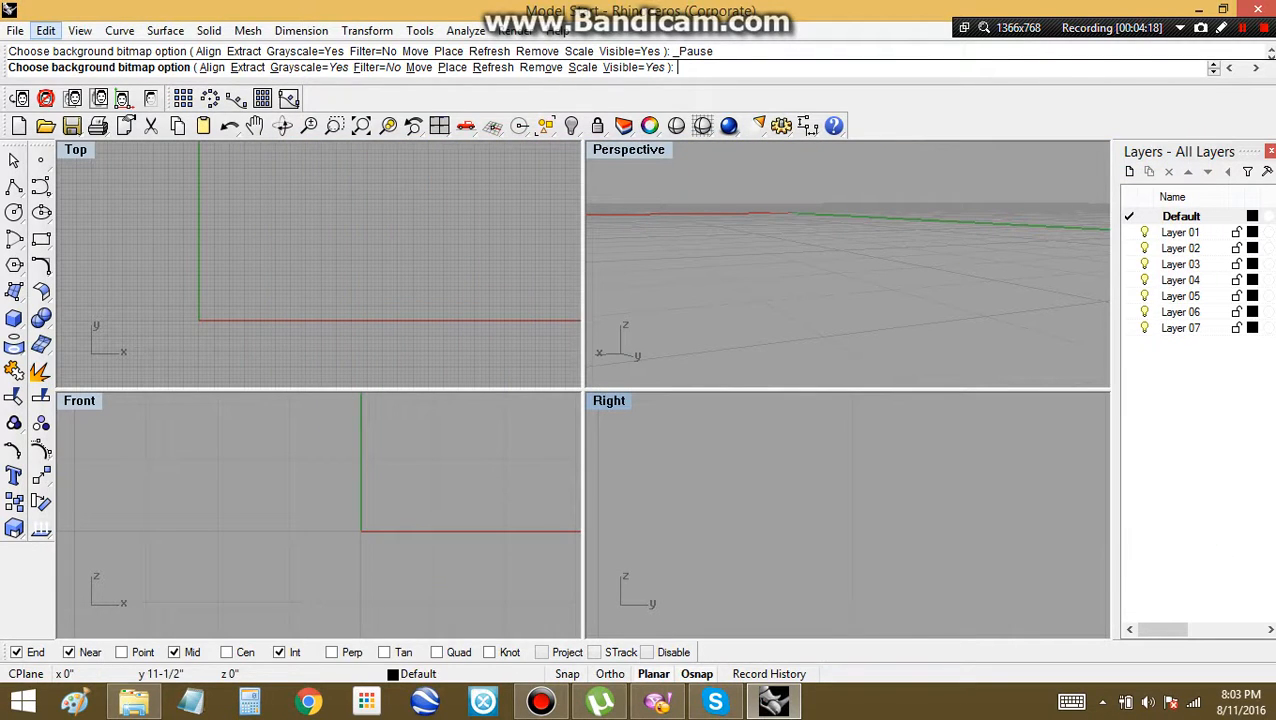
left_click(80, 31)
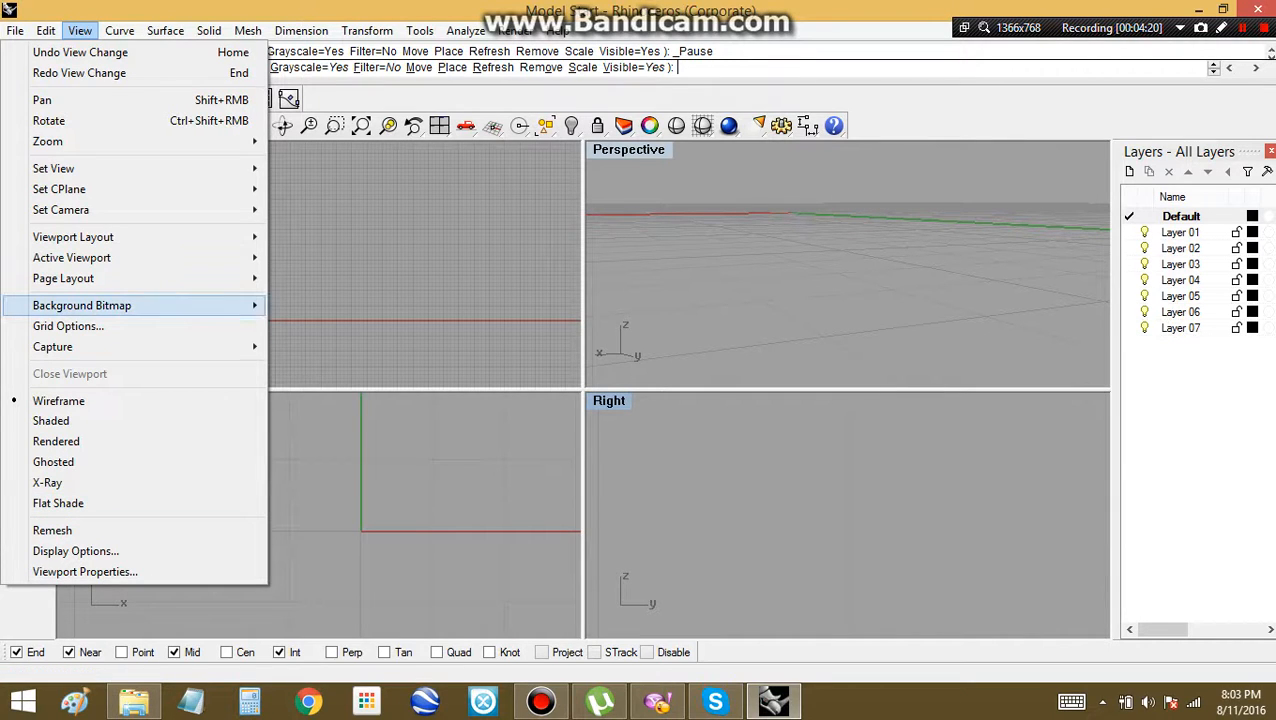
mouse_move(82, 305)
left_click(310, 305)
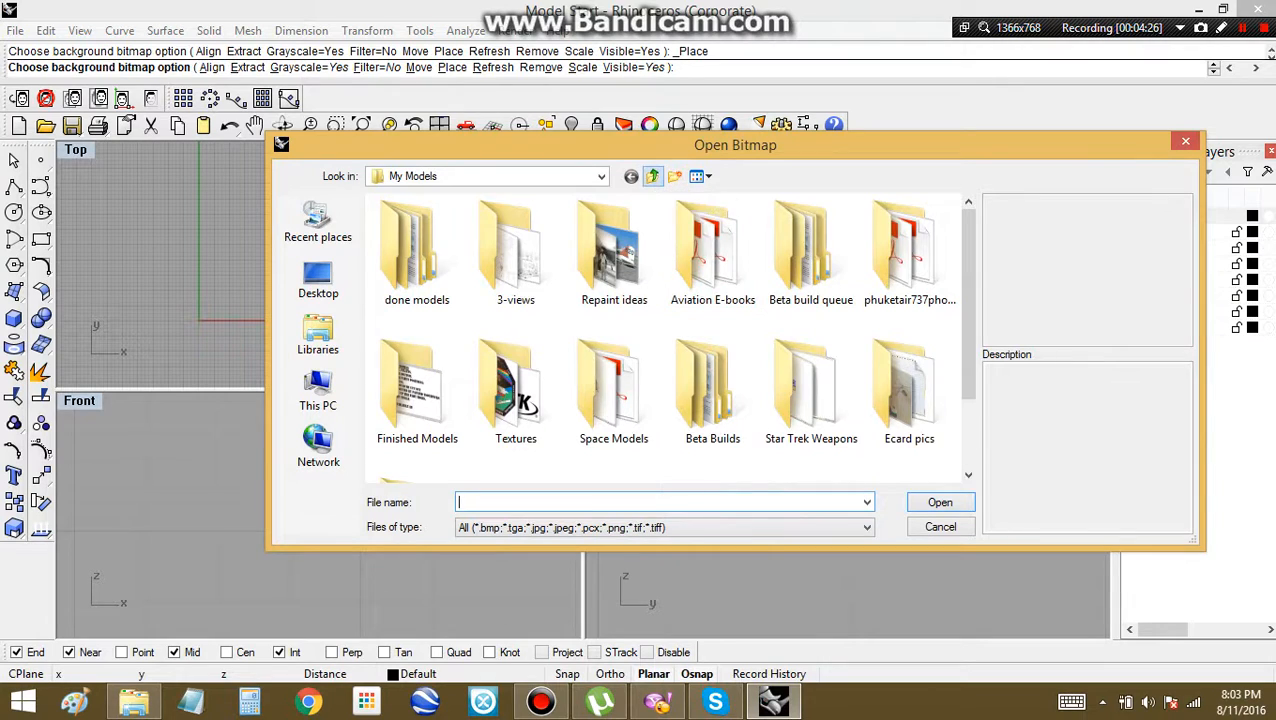
left_click(652, 176)
double_click(416, 250)
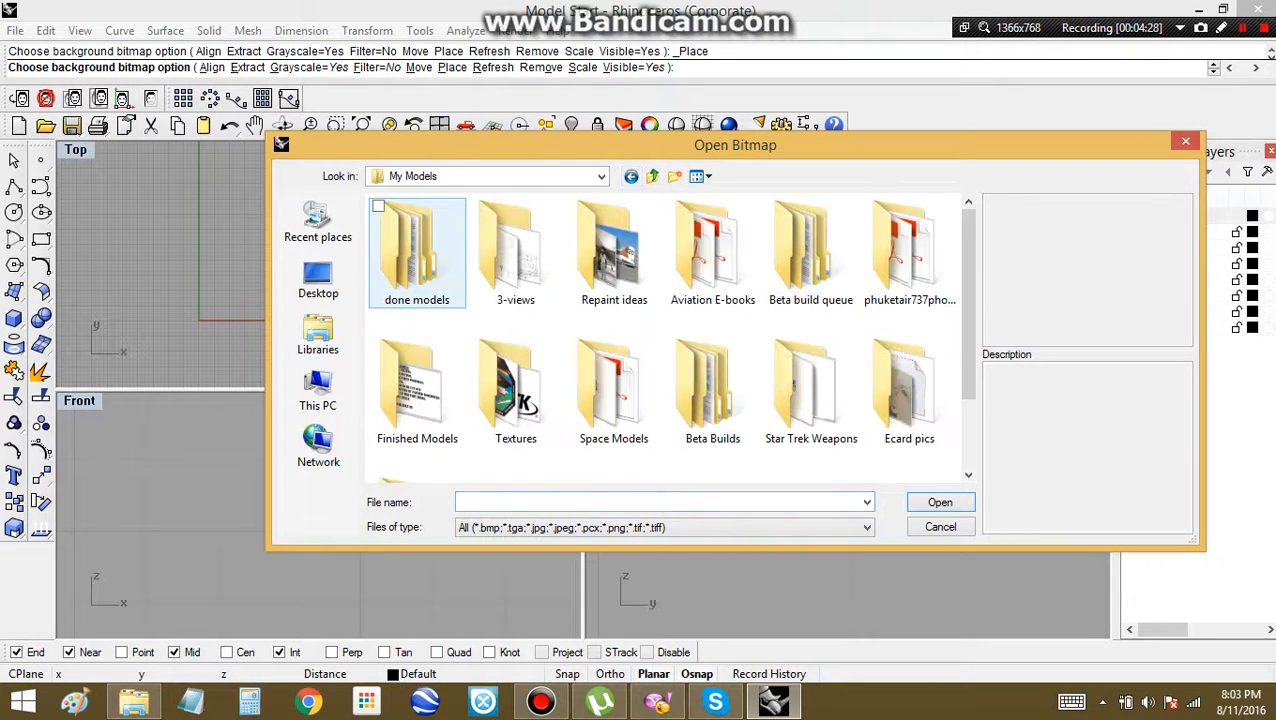
double_click(516, 250)
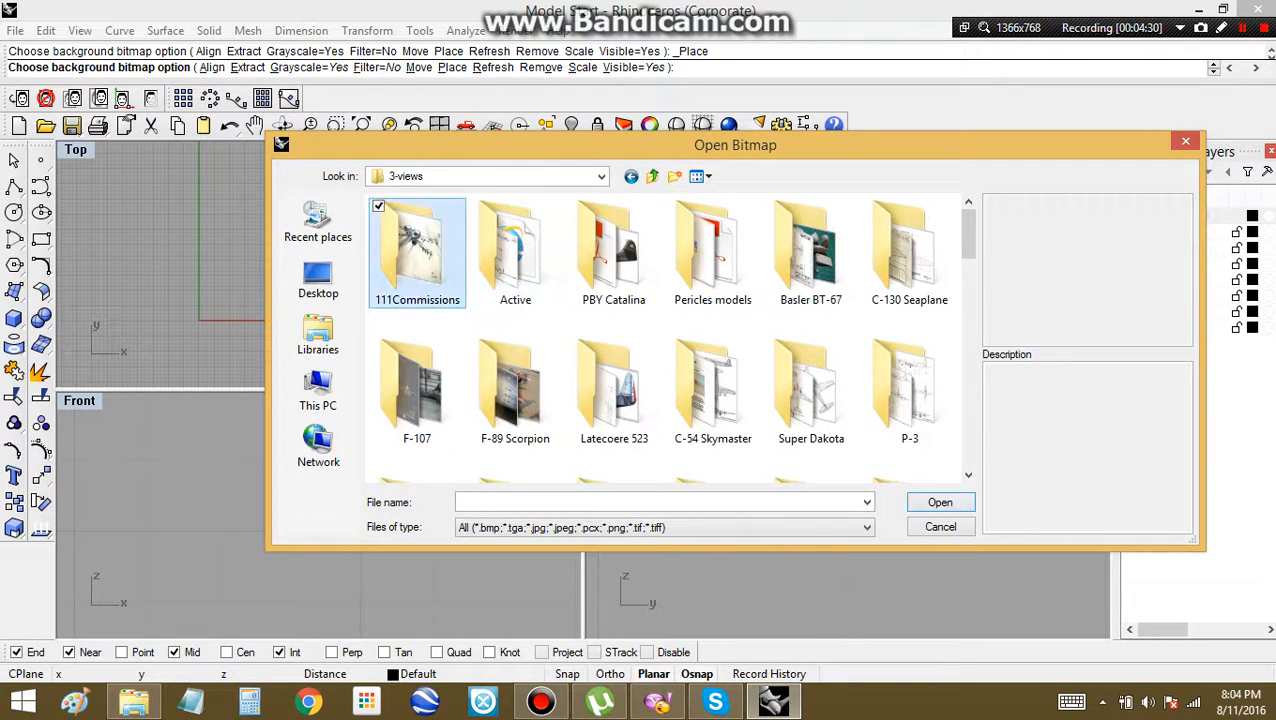
double_click(416, 250)
double_click(416, 250)
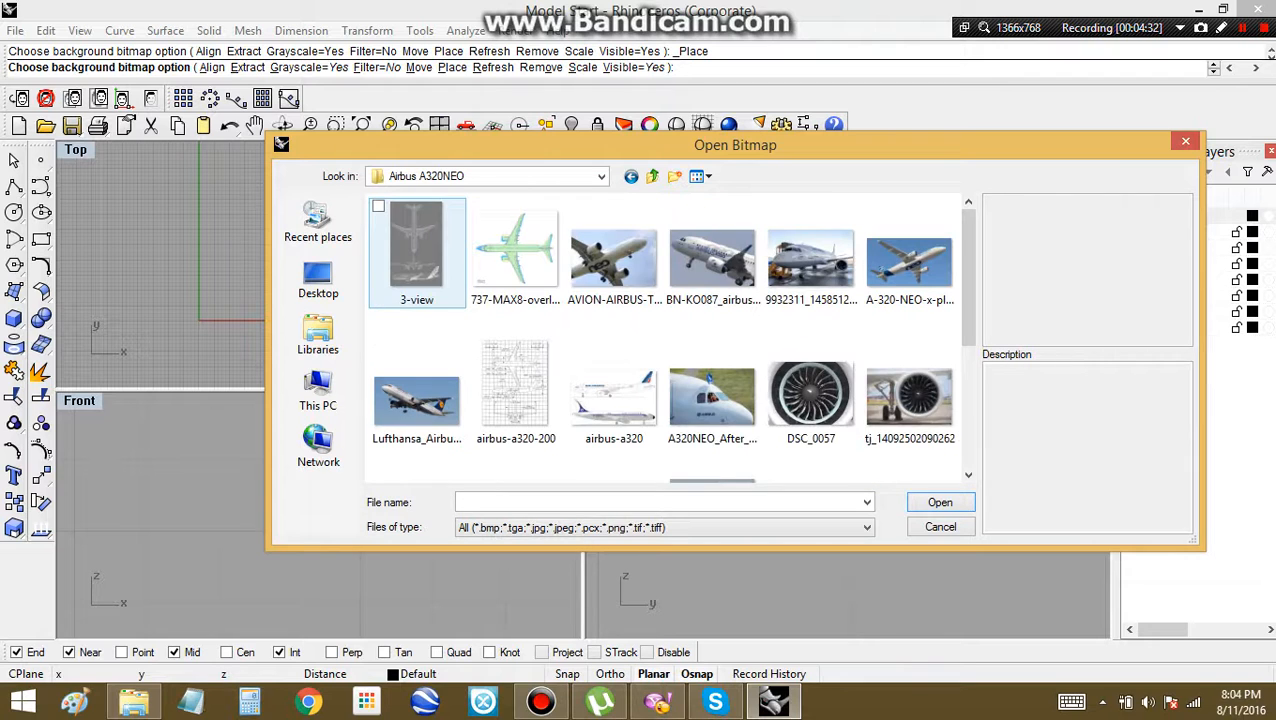
left_click(416, 250)
left_click(940, 502)
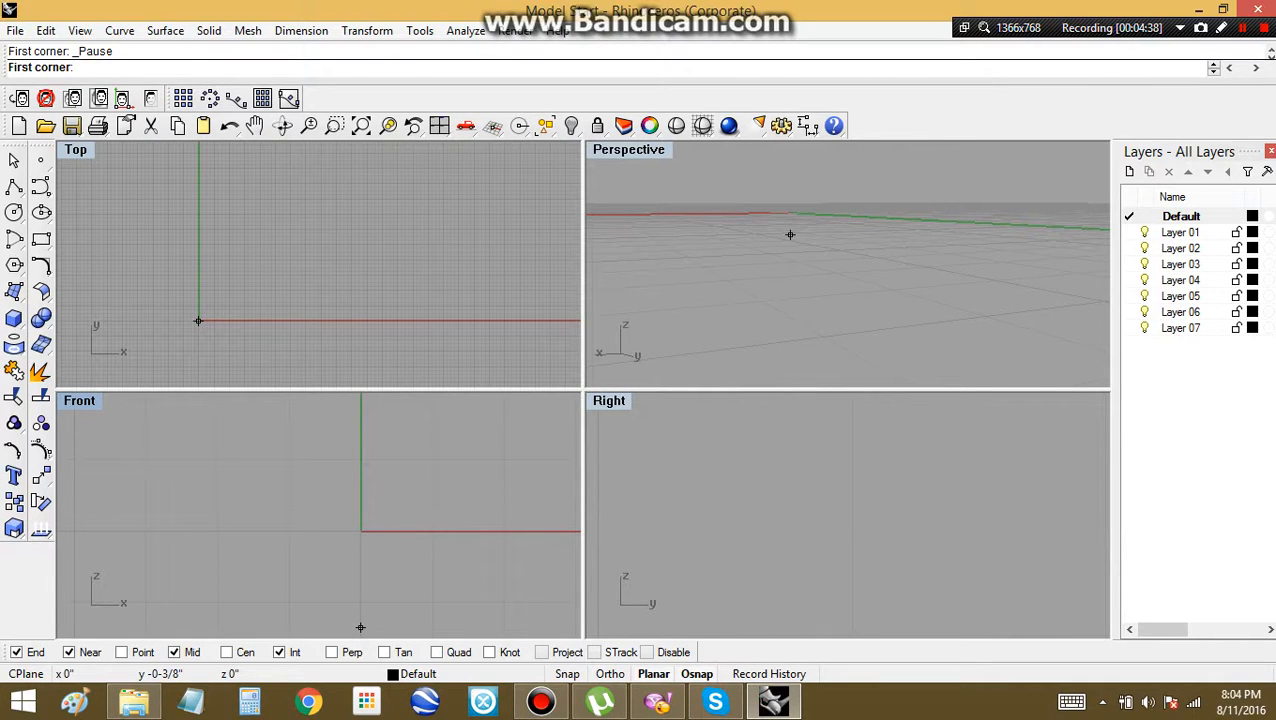
Turn on grid snap and cancel the pending bitmap placement.
key("F9")
scroll(792, 480, "down", 15)
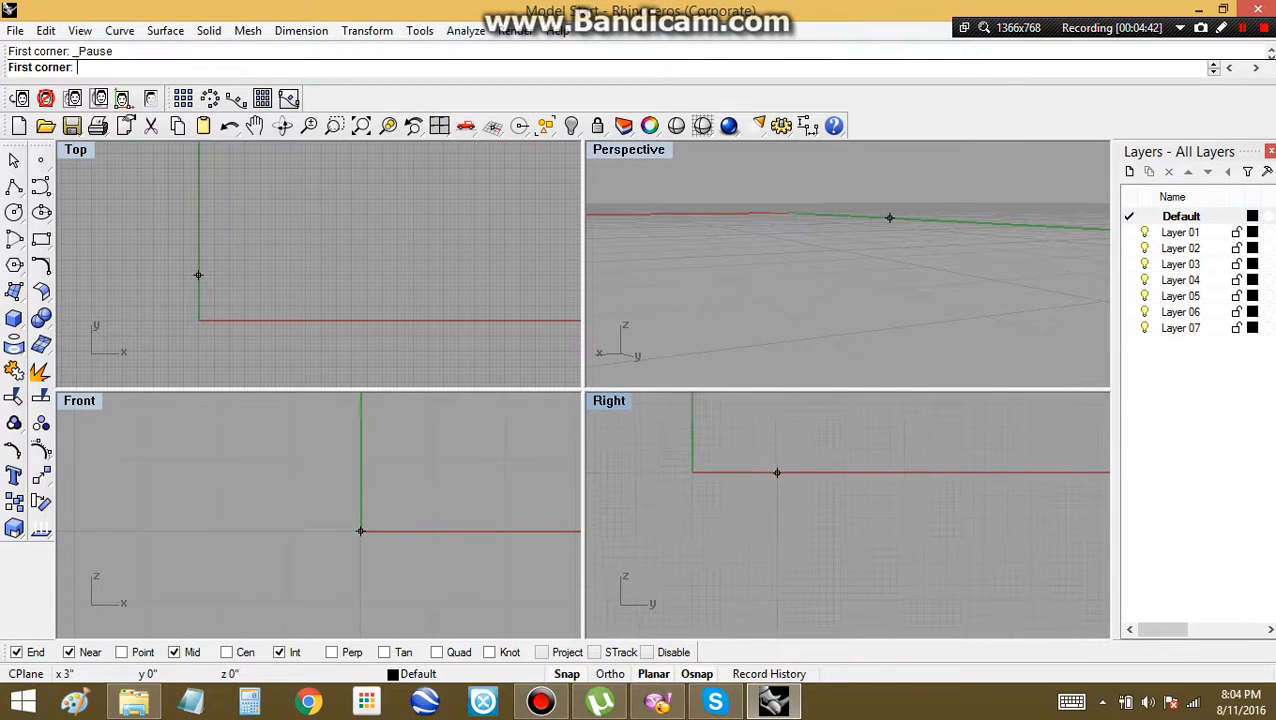
scroll(777, 472, "down", 3)
scroll(735, 524, "down", 3)
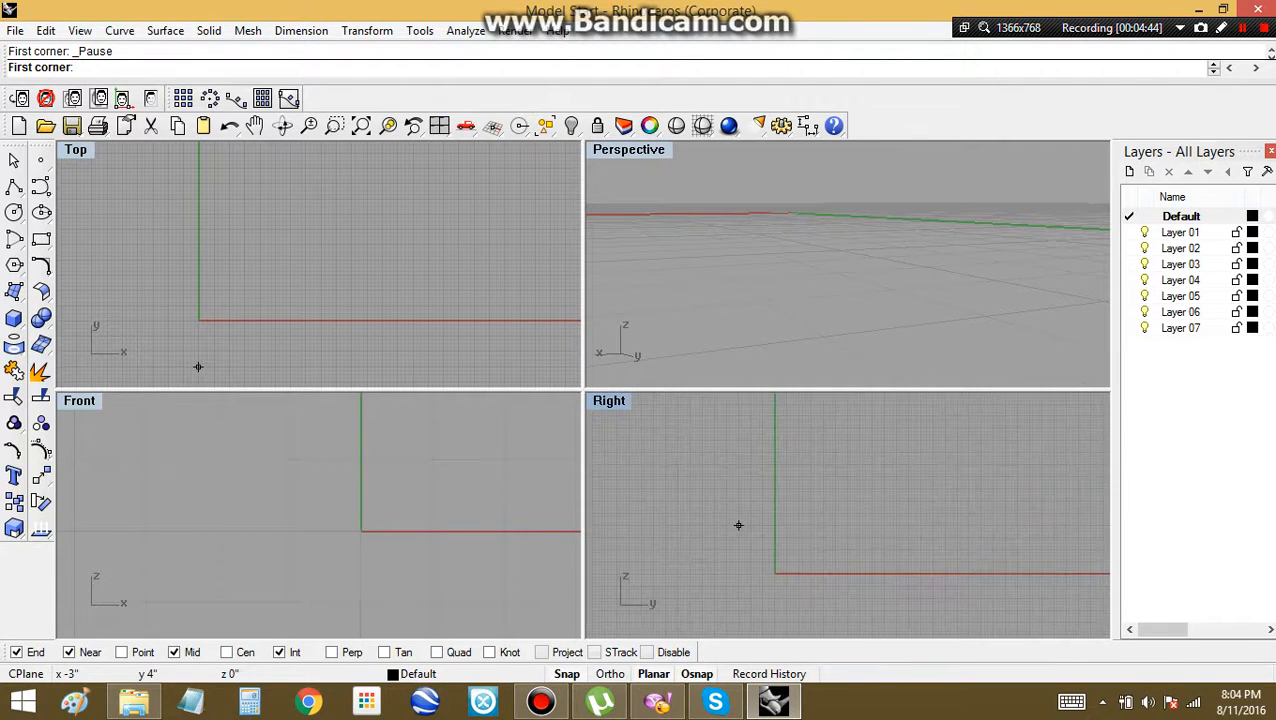
key("Escape")
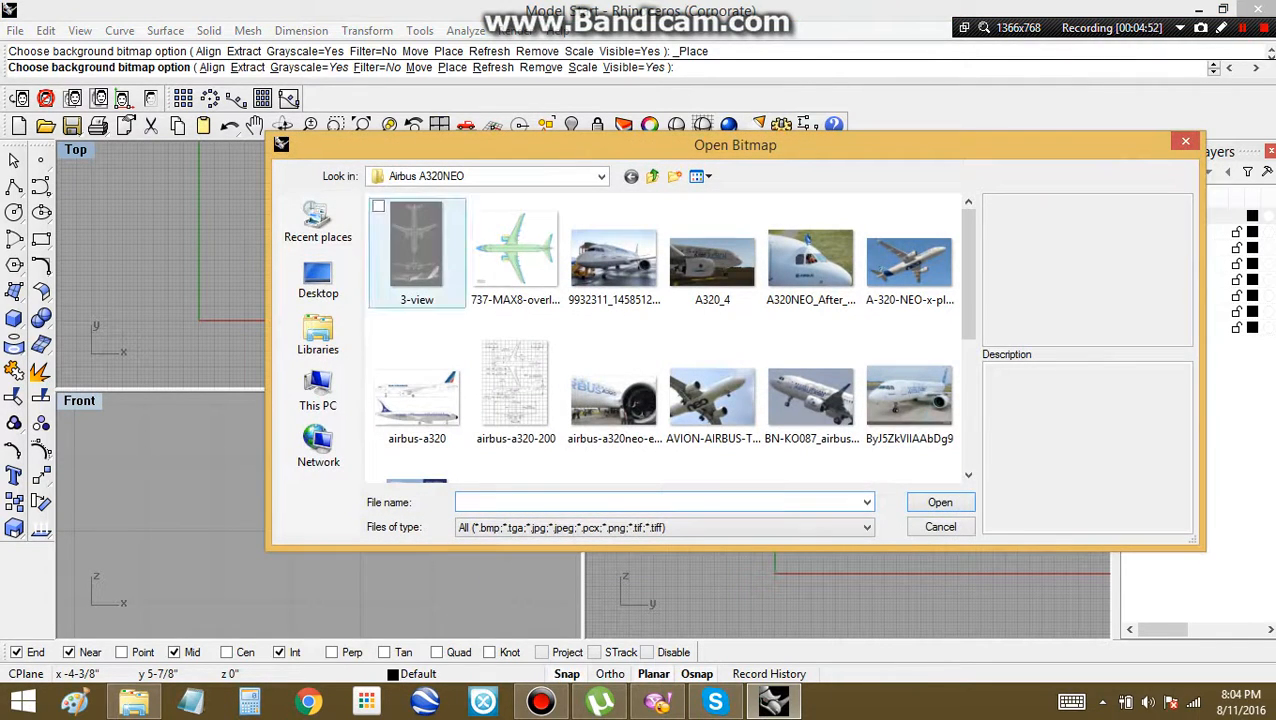
Place the 3-view bitmap in the Top viewport from x -7, y 8 inches, about 1 inch wide.
double_click(417, 250)
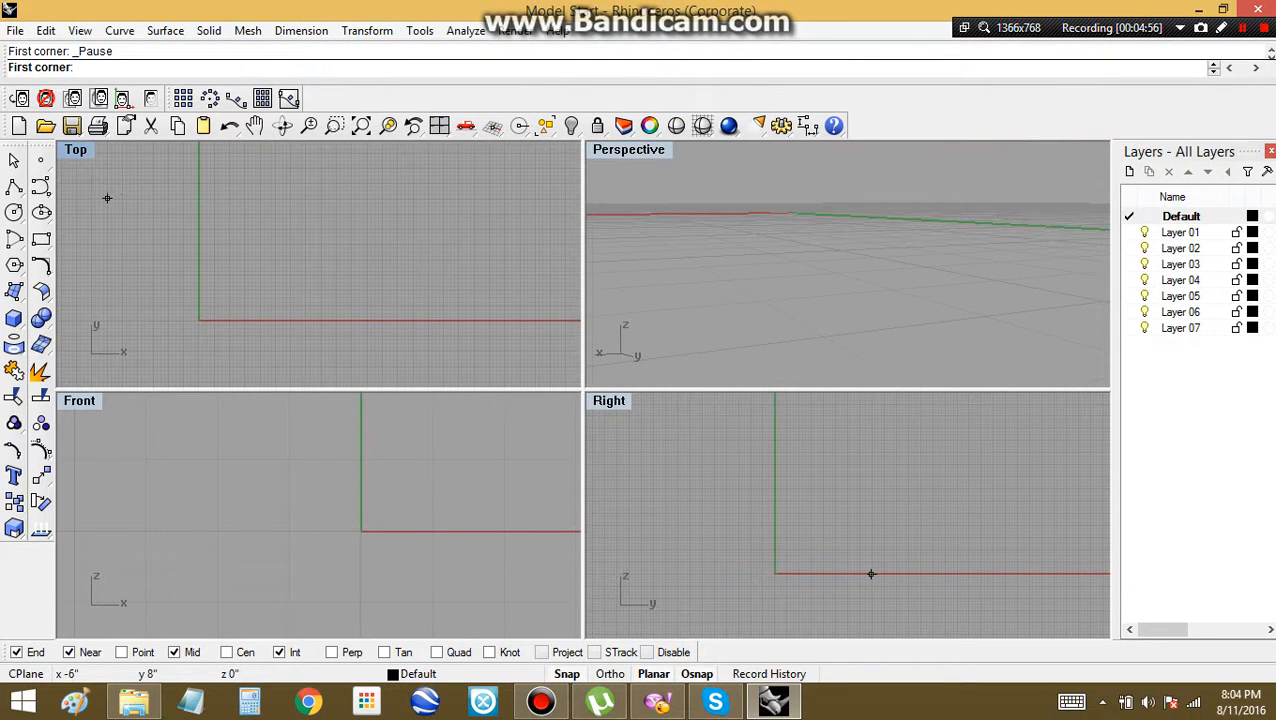
right_click_drag(107, 197, 199, 245)
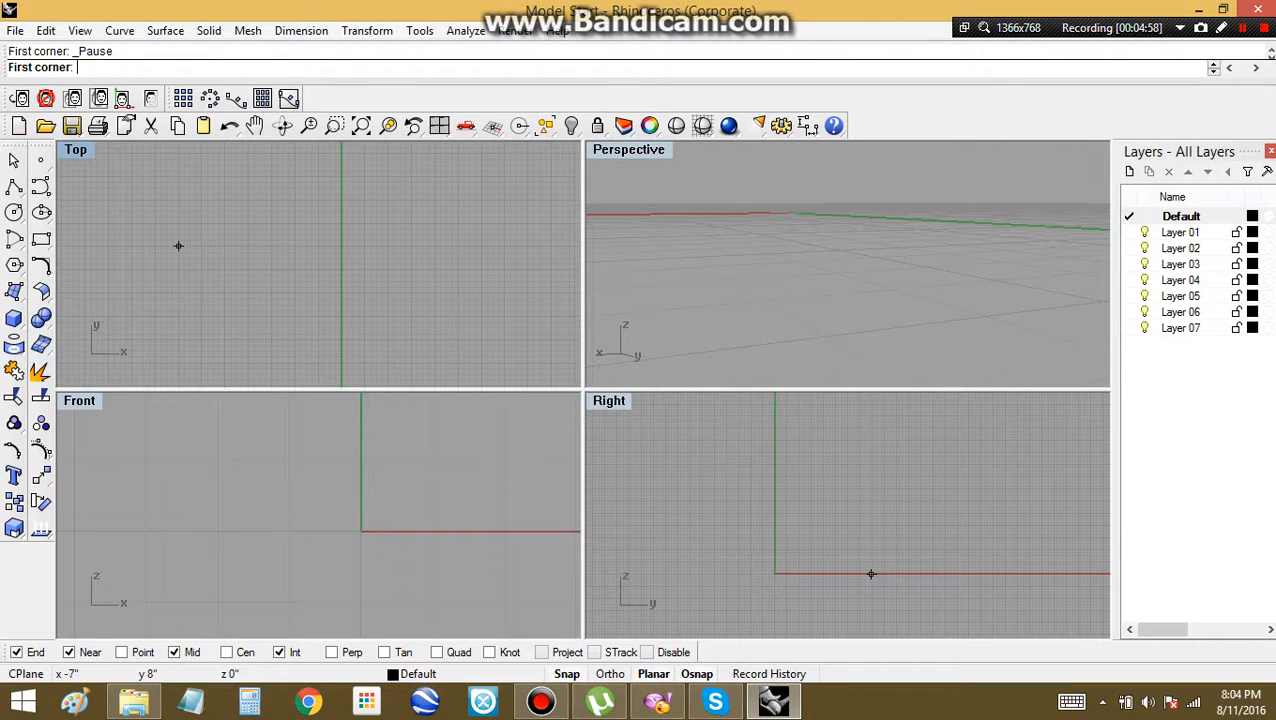
left_click(178, 245)
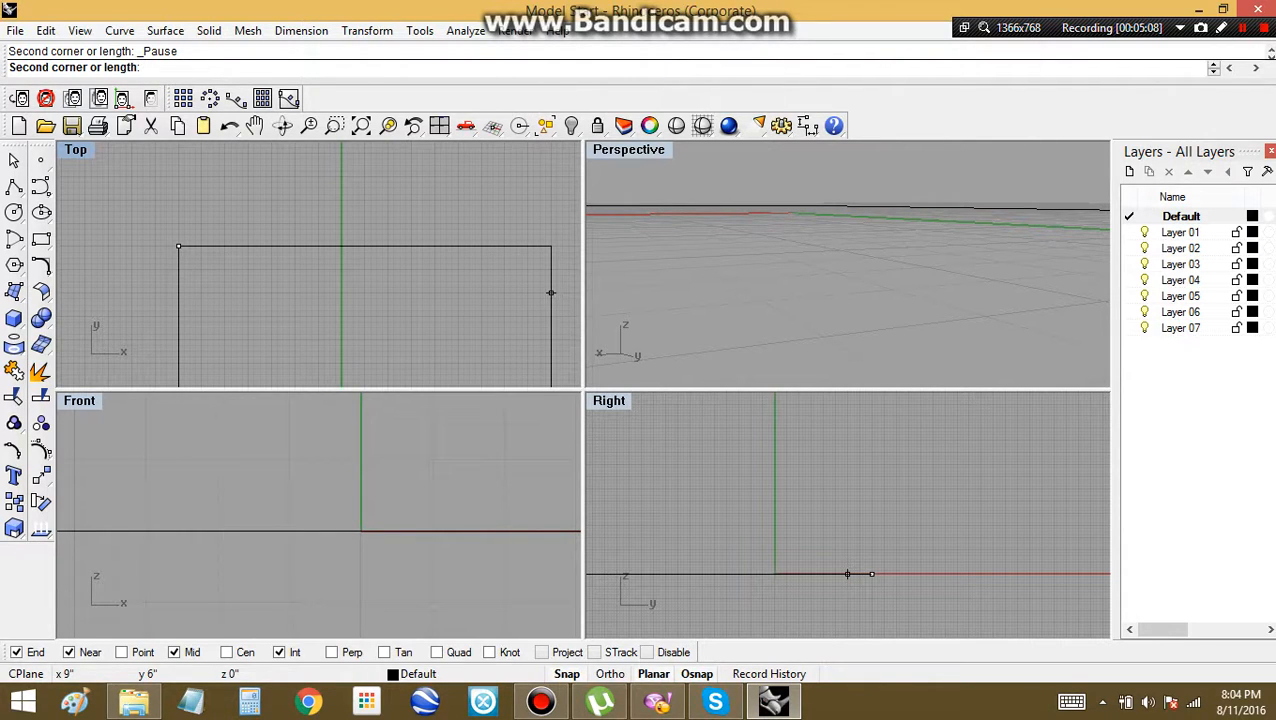
left_click(200, 292)
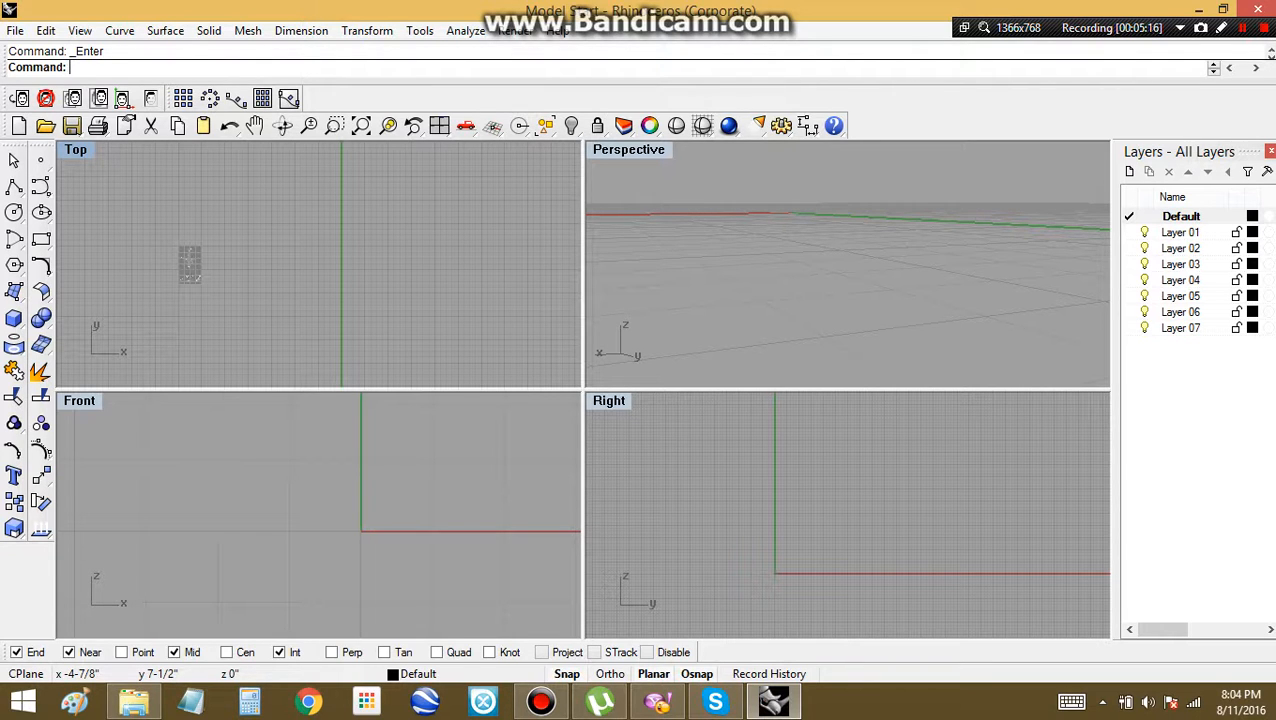
Place the 3-view bitmap again in the Top viewport, about 16 inches wide, from x -8, y 8 to x 8 inches.
key("Return")
double_click(417, 252)
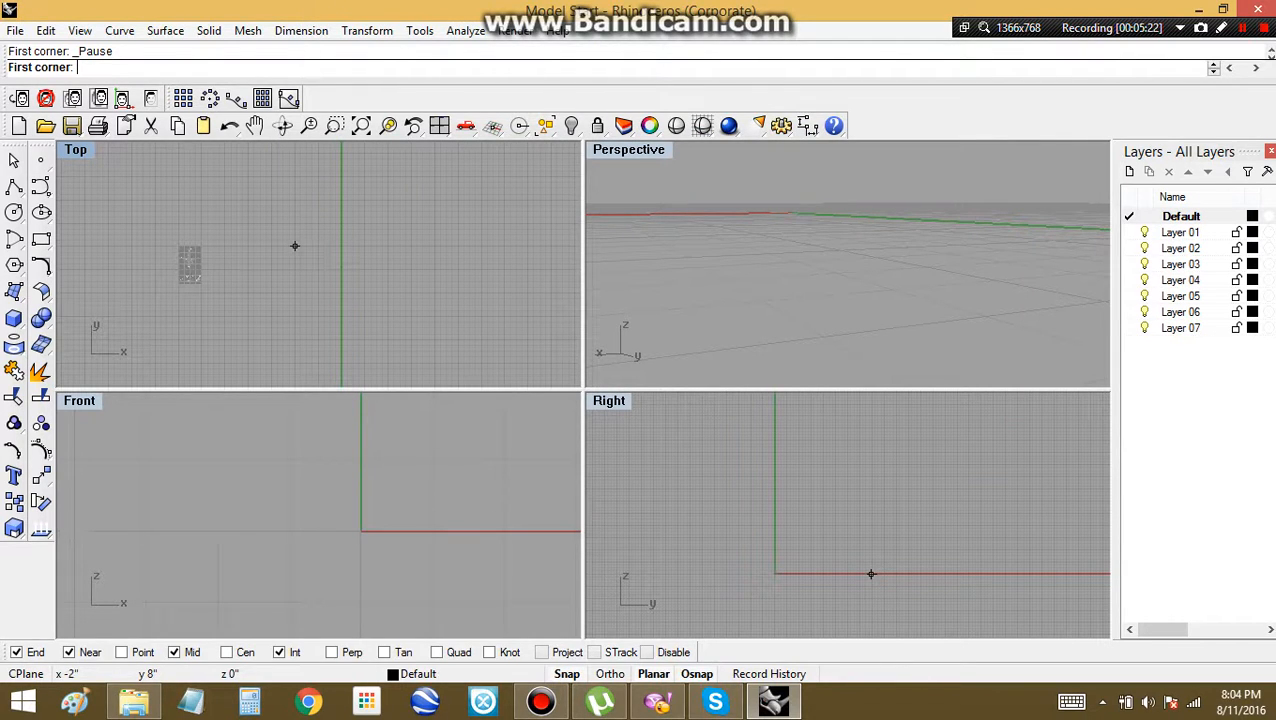
left_click(155, 246)
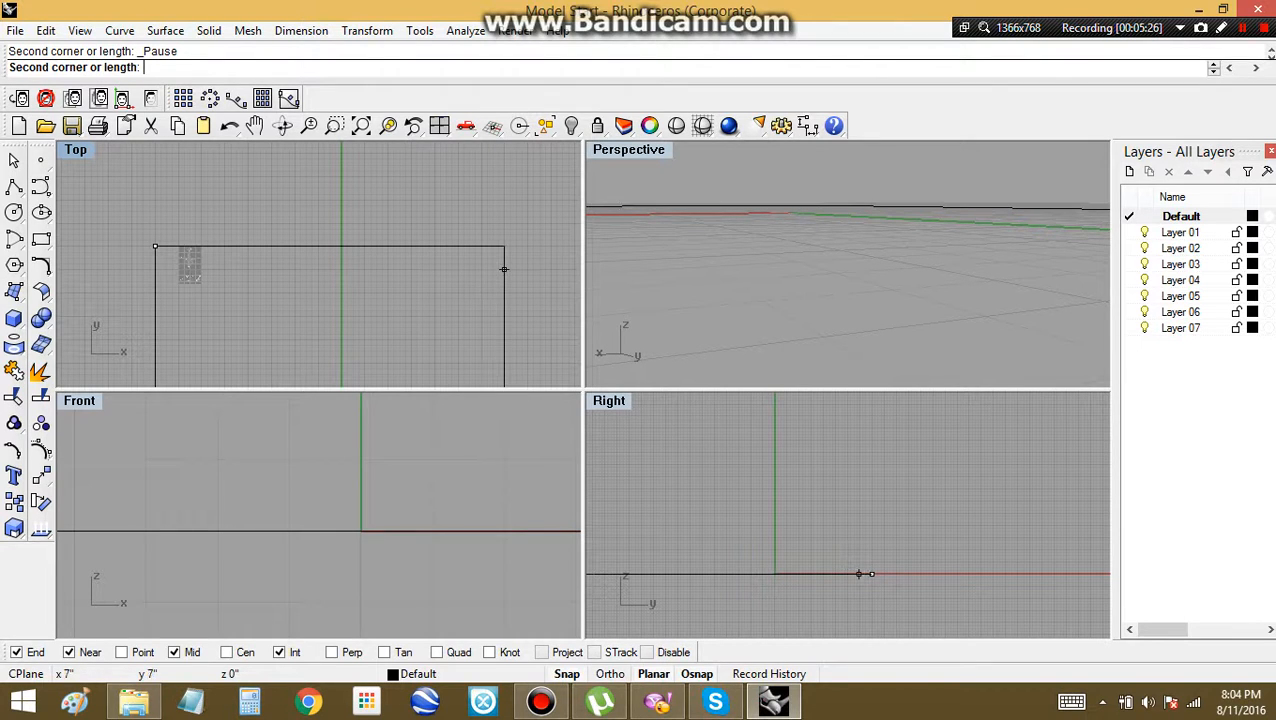
left_click(527, 270)
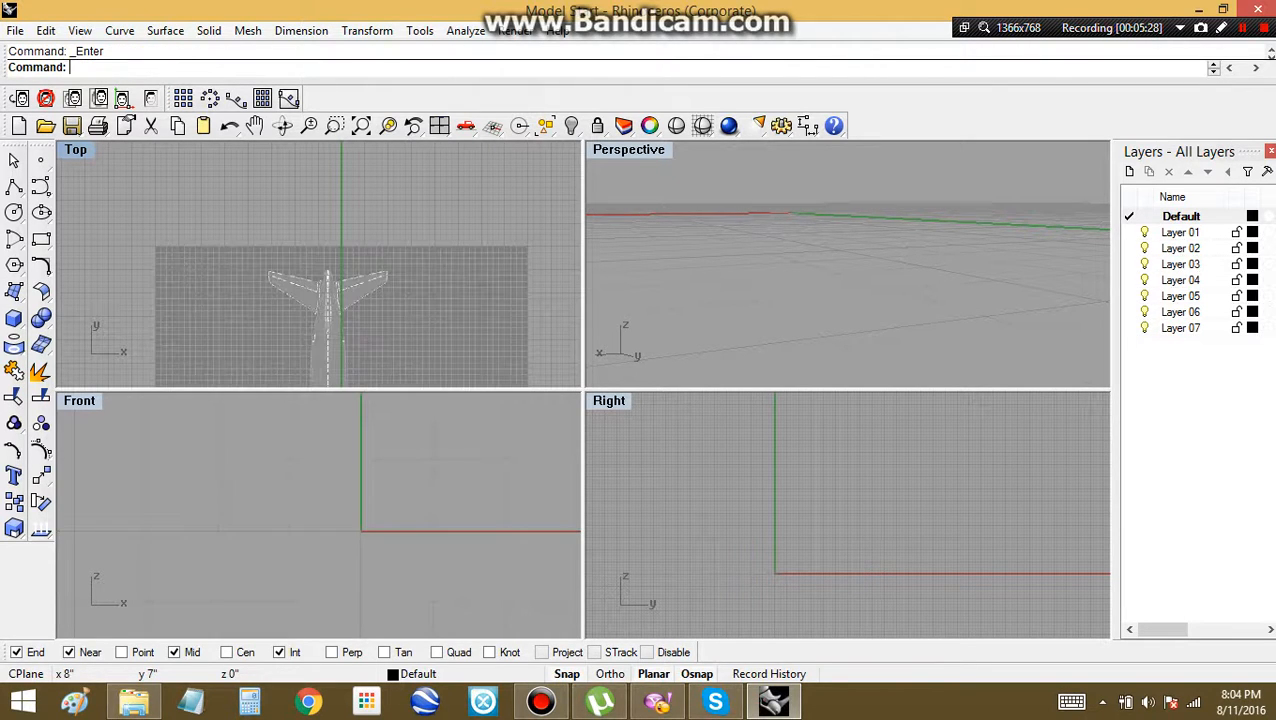
Place the same 3-view bitmap in the Front viewport, about 16 inches wide, spanning x -8 to x 8 inches.
right_click_drag(355, 497, 336, 453)
key("Return")
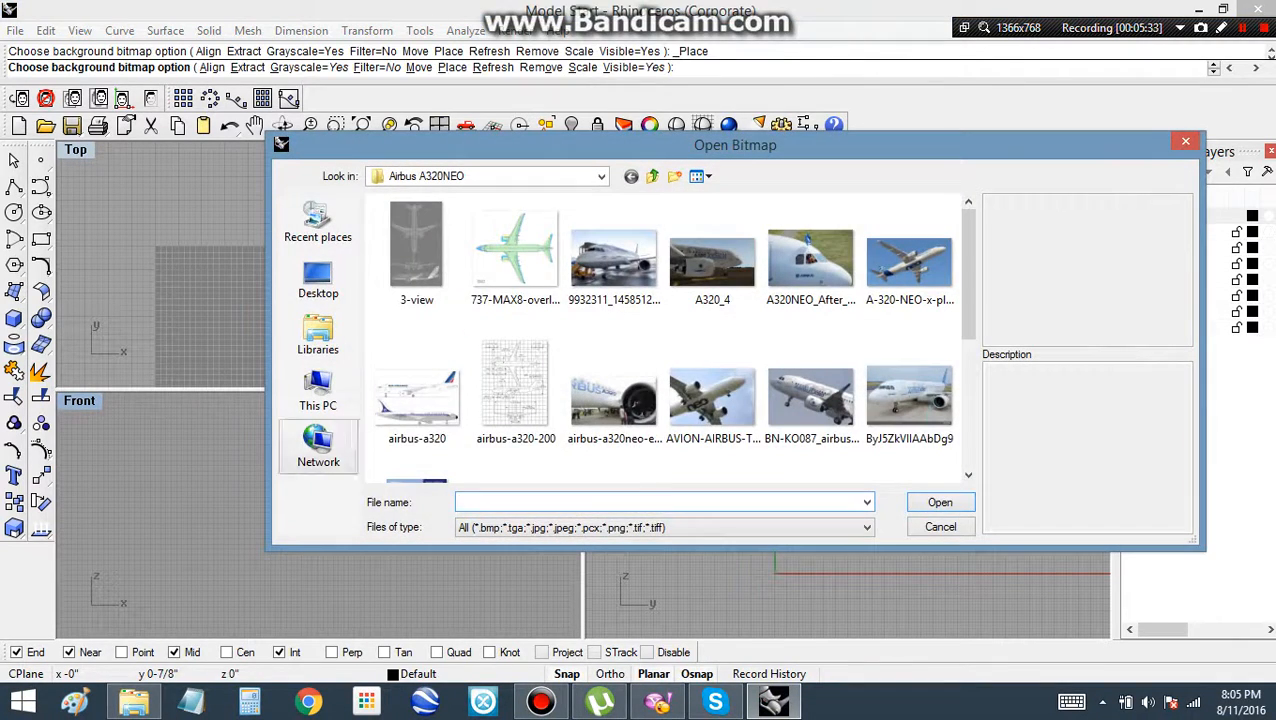
double_click(416, 252)
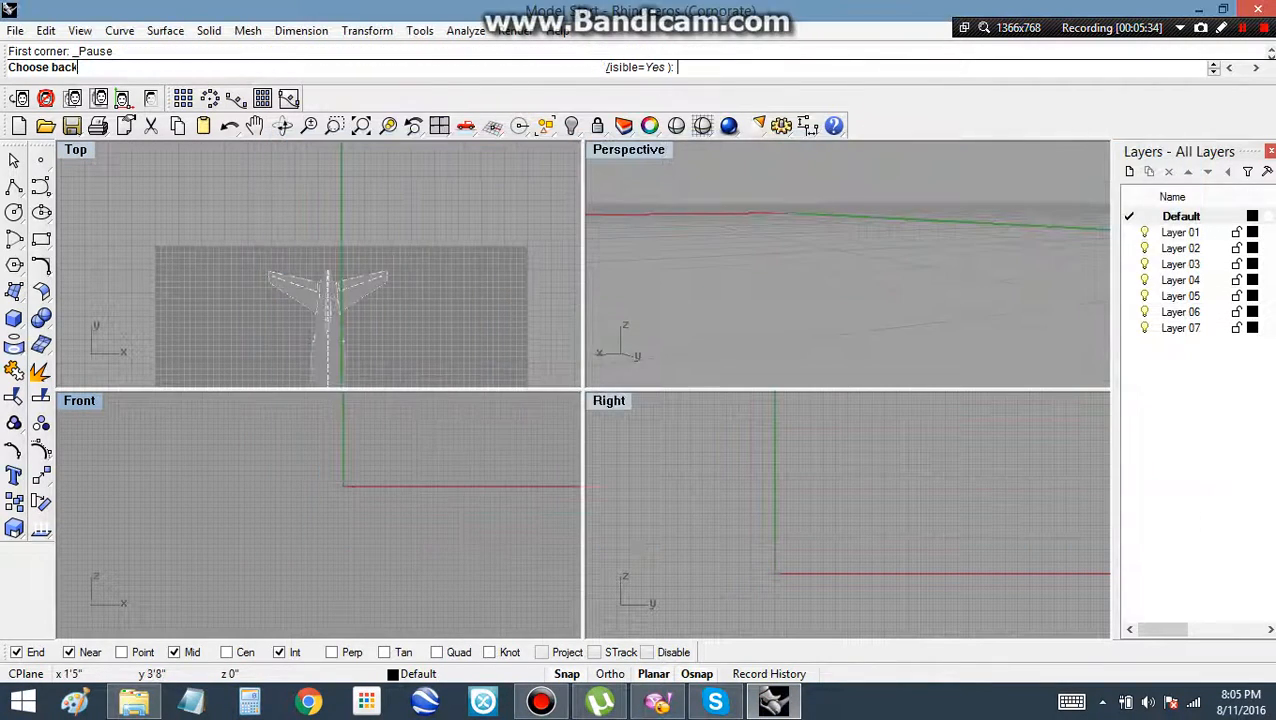
scroll(317, 484, "up", 12)
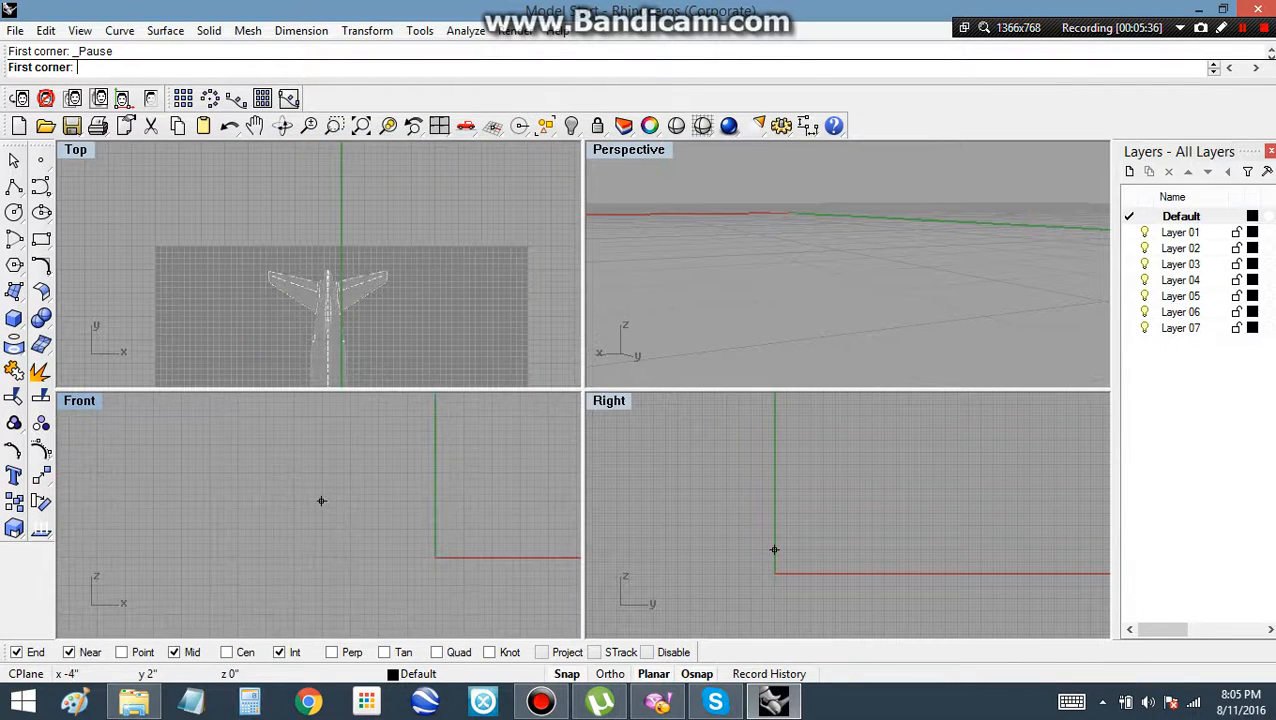
left_click(209, 416)
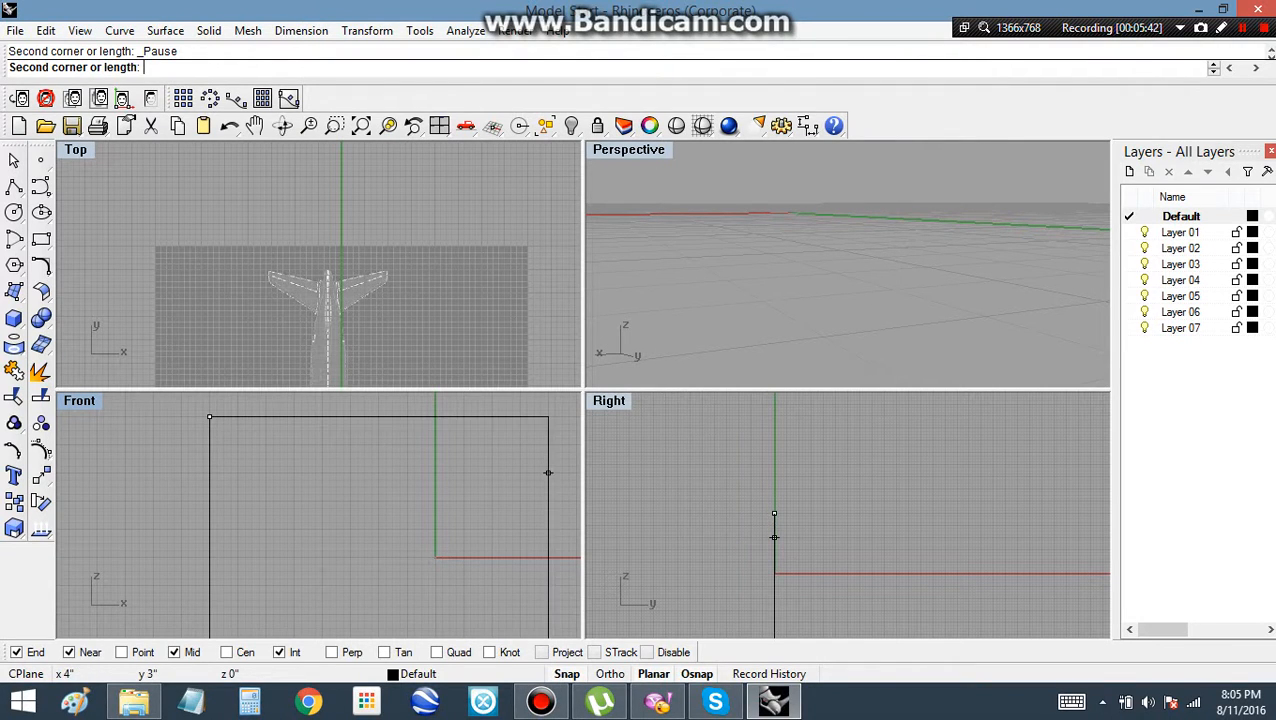
right_click_drag(547, 470, 433, 470)
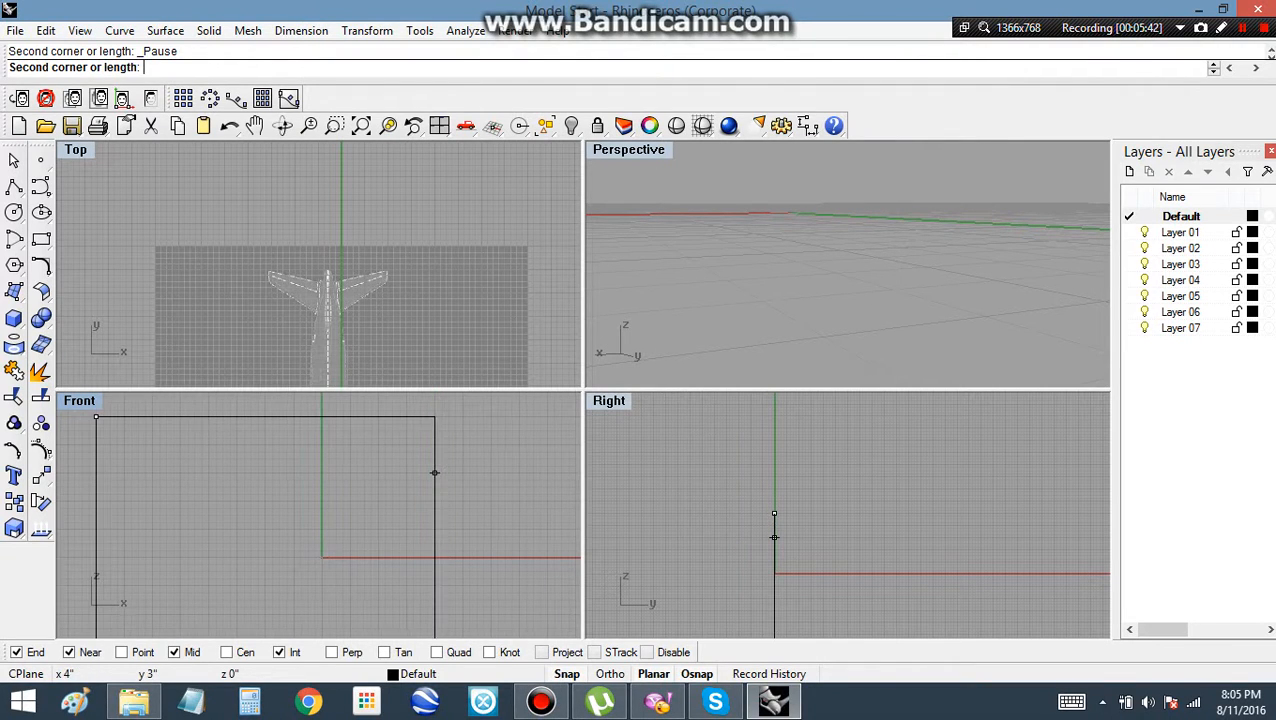
left_click(547, 472)
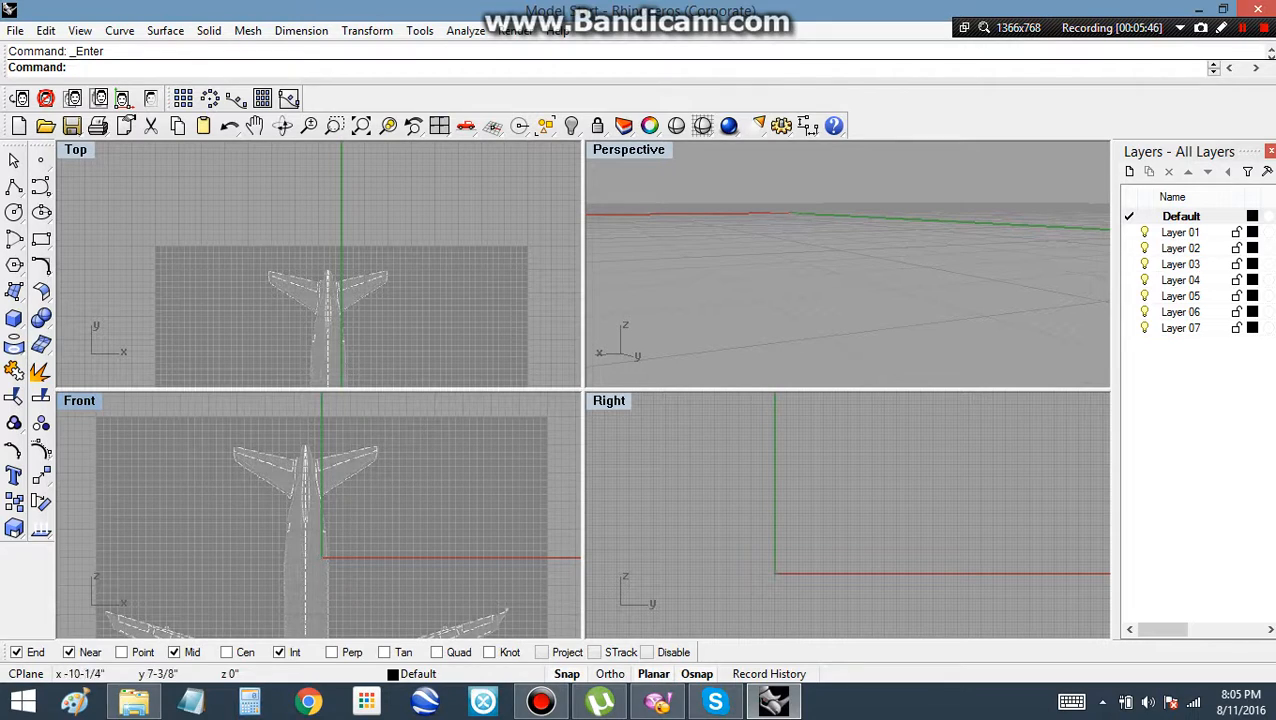
Place the 3-view bitmap in the Right viewport, about 16 inches wide, from x -8, y 6 to x 8 inches.
key("Return")
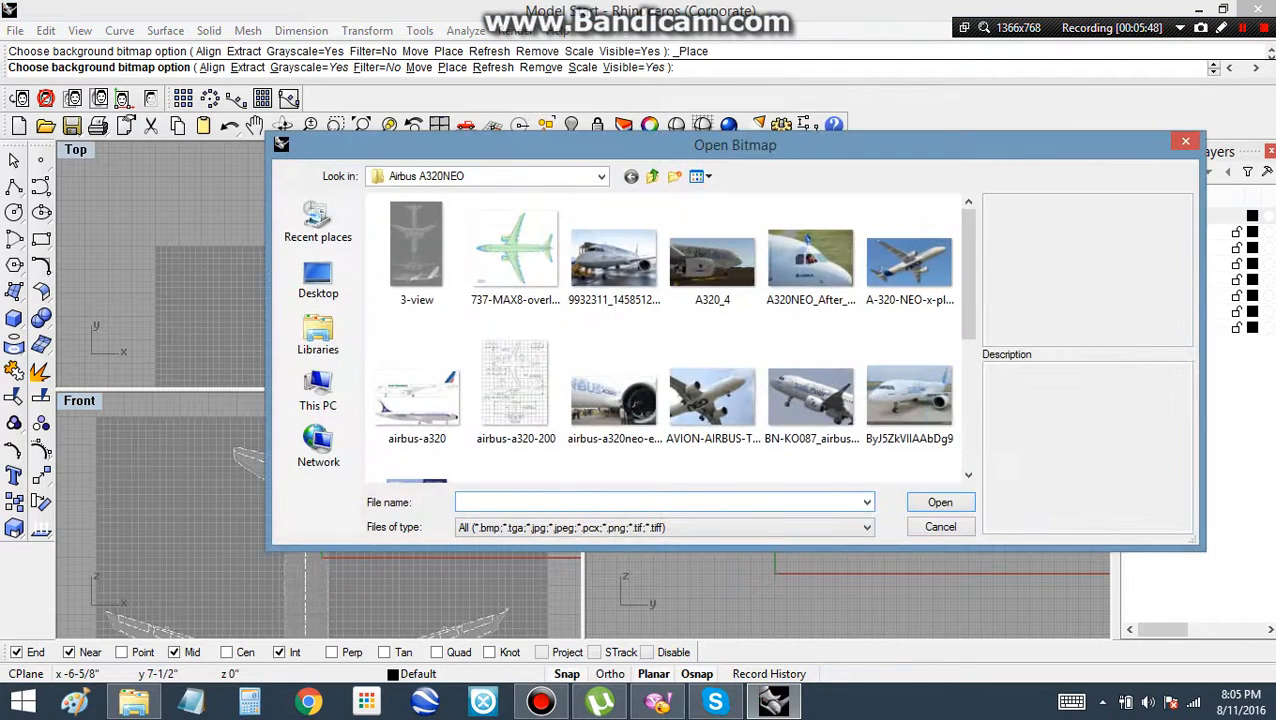
double_click(416, 245)
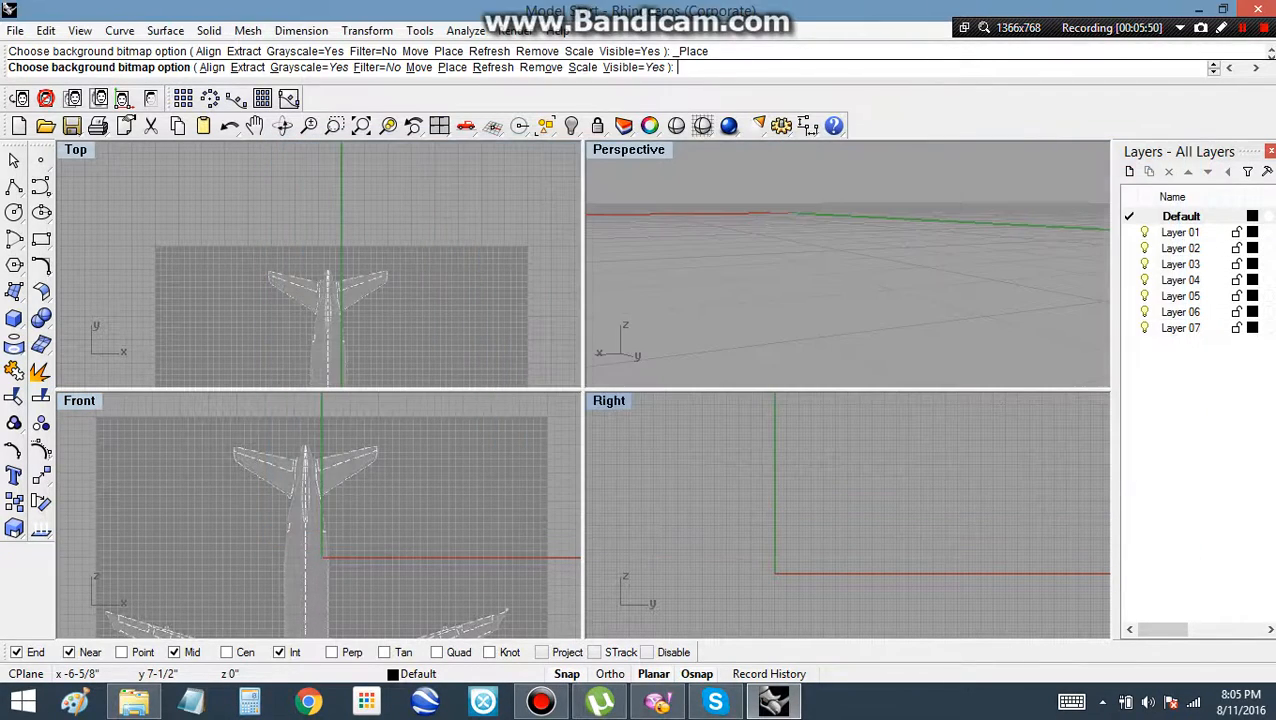
scroll(726, 524, "up", 4)
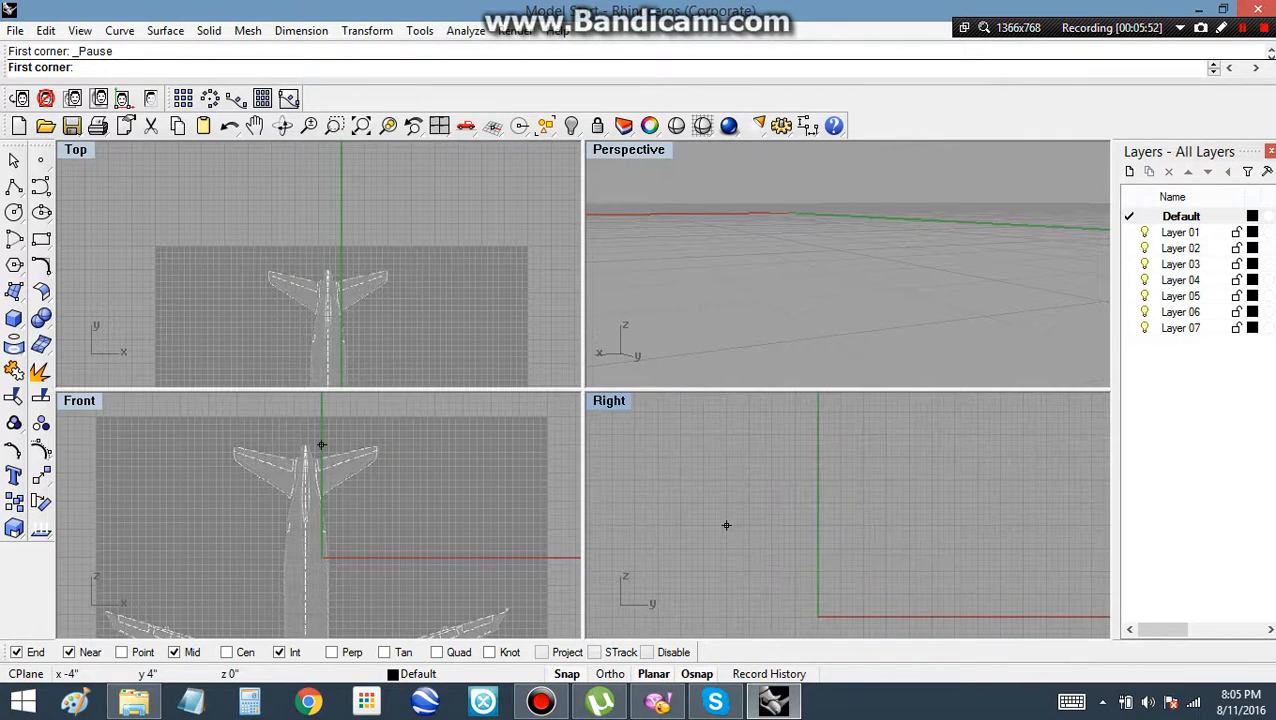
left_click(634, 481)
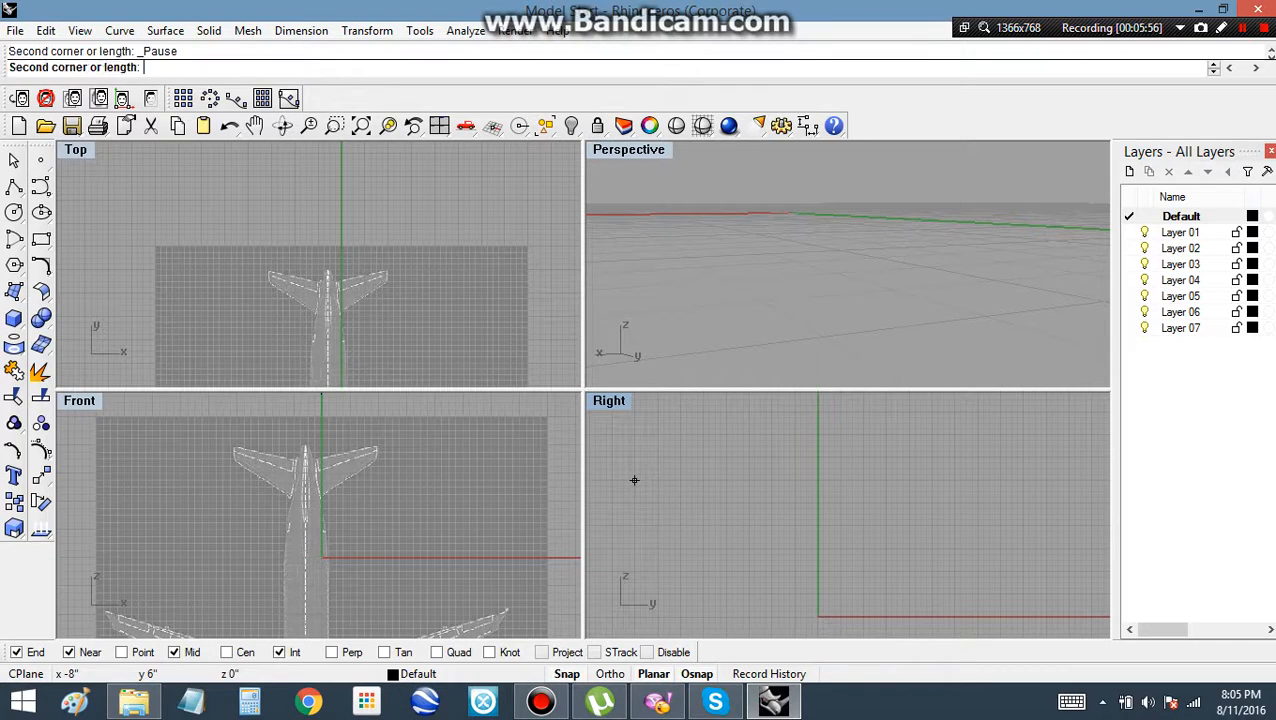
left_click(1000, 548)
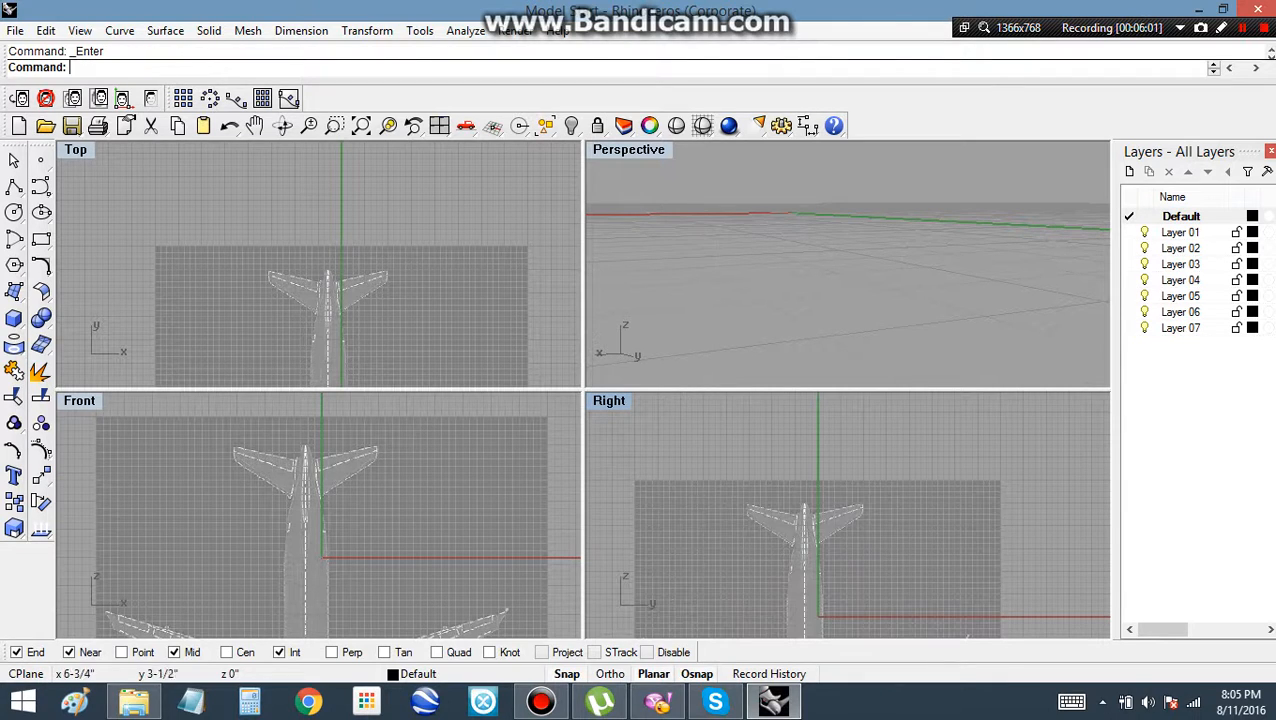
Move the Top viewport's background bitmap so the nose tip of the plan view sits on the origin.
scroll(750, 494, "down", 2)
scroll(322, 286, "down", 14)
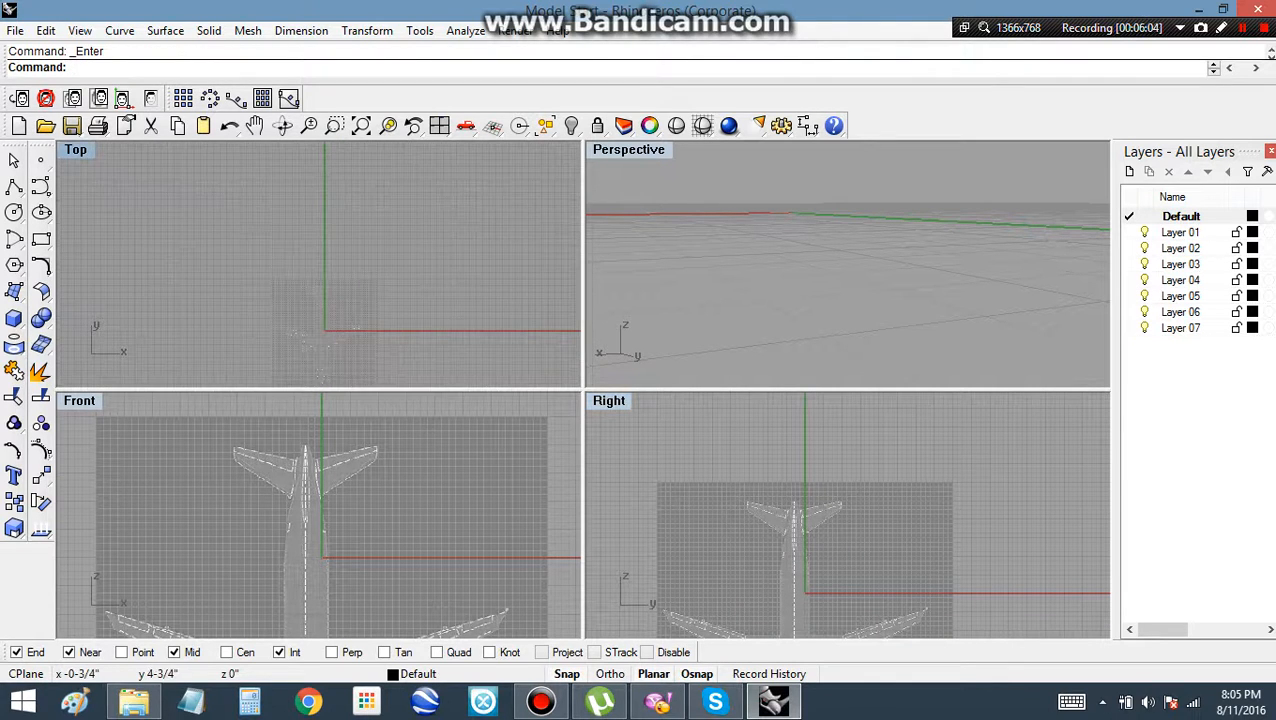
scroll(340, 290, "up", 8)
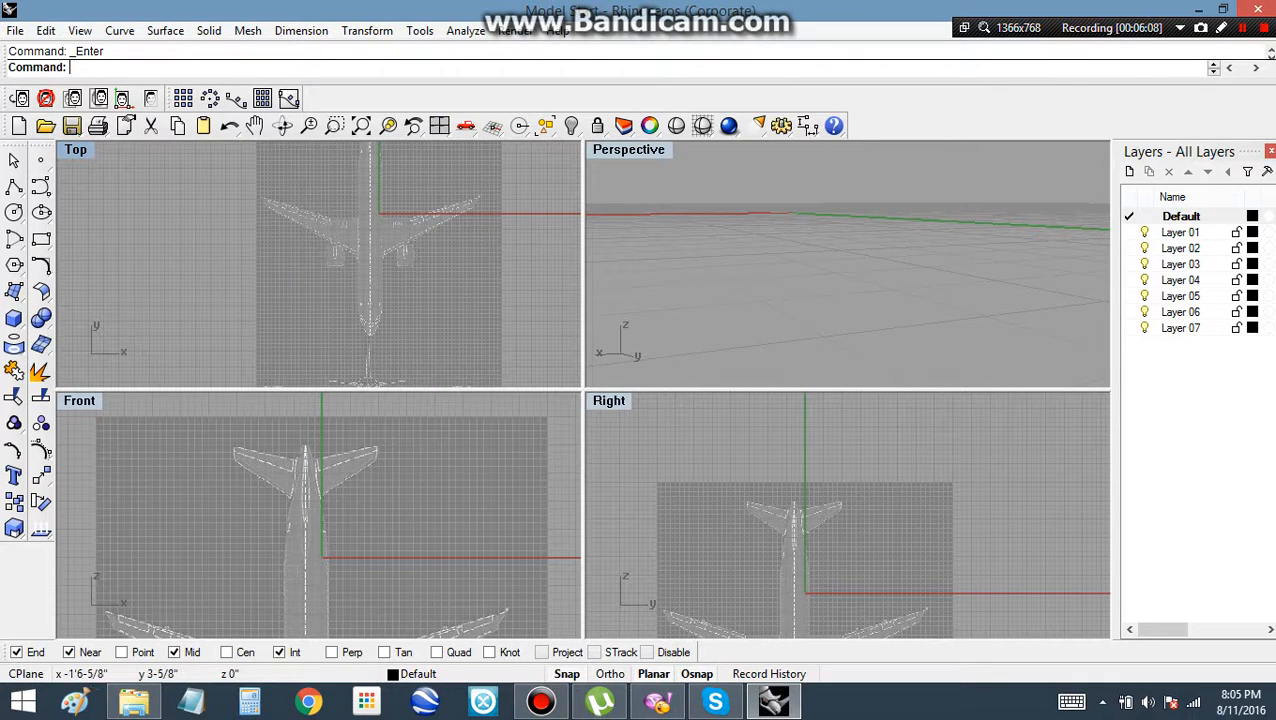
scroll(355, 378, "up", 6)
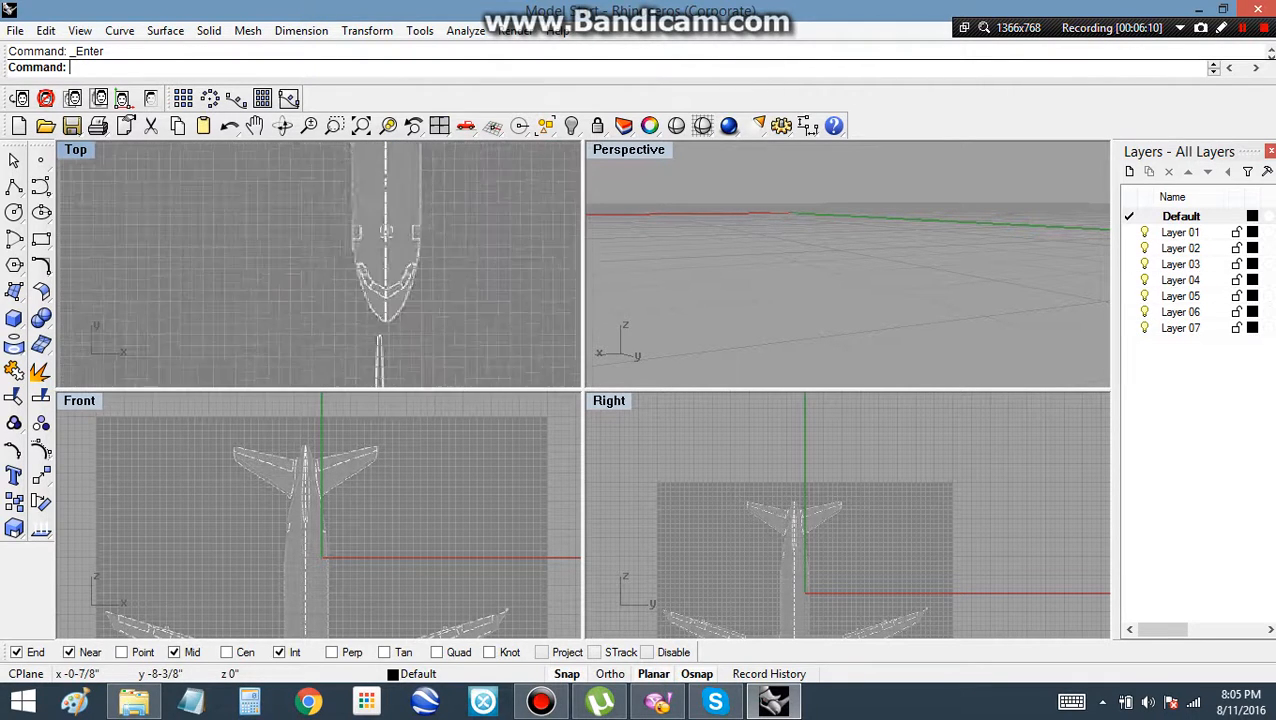
scroll(355, 378, "up", 1)
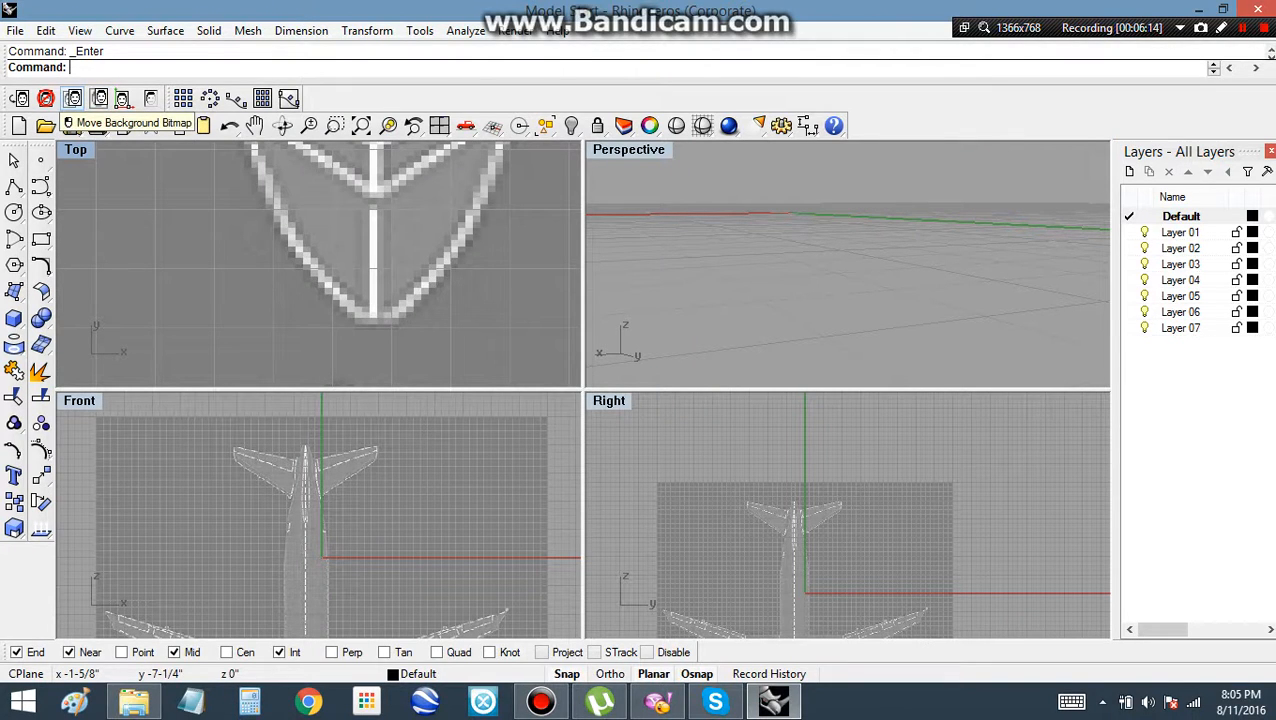
left_click(72, 100)
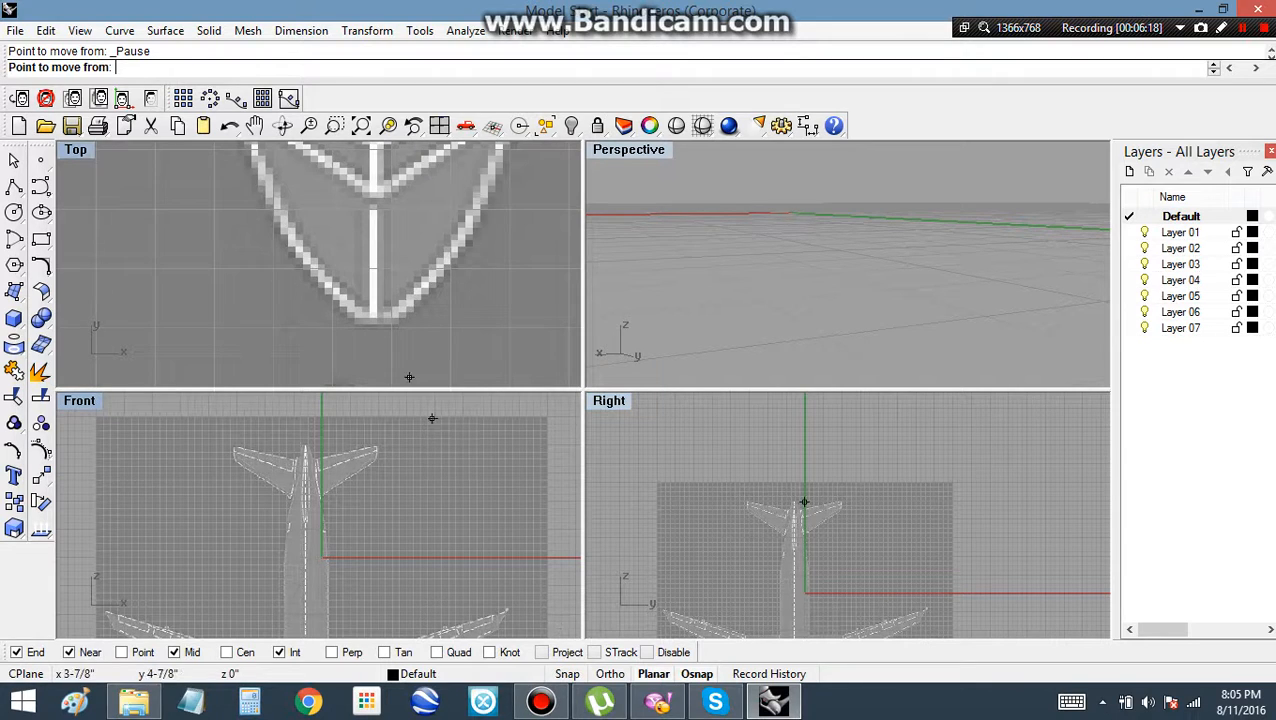
scroll(381, 330, "up", 2)
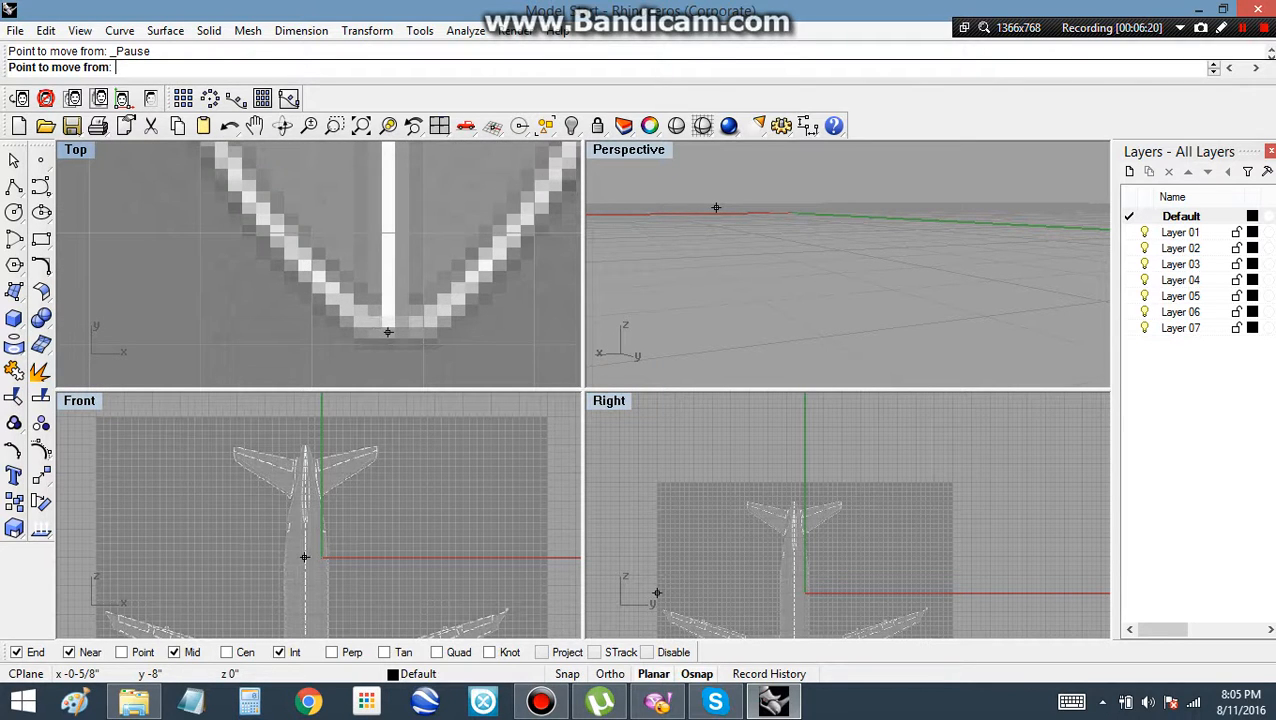
left_click(388, 332)
scroll(388, 332, "down", 3)
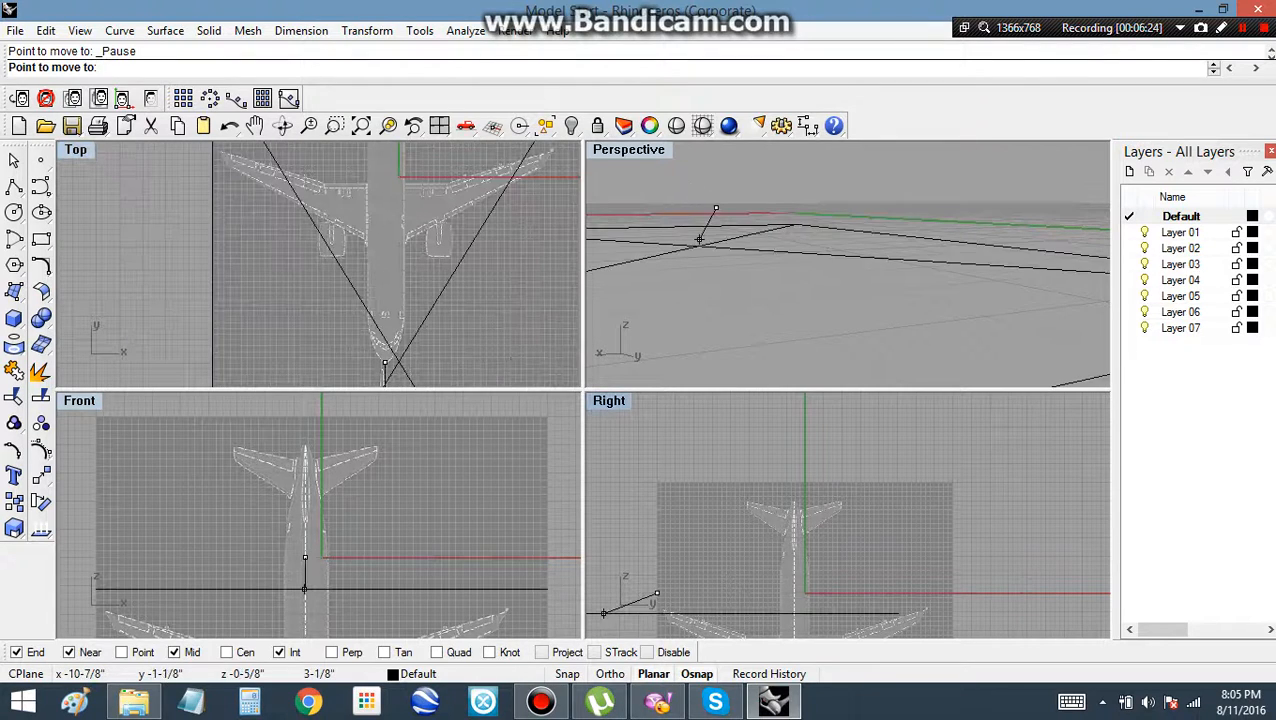
scroll(385, 362, "up", 4)
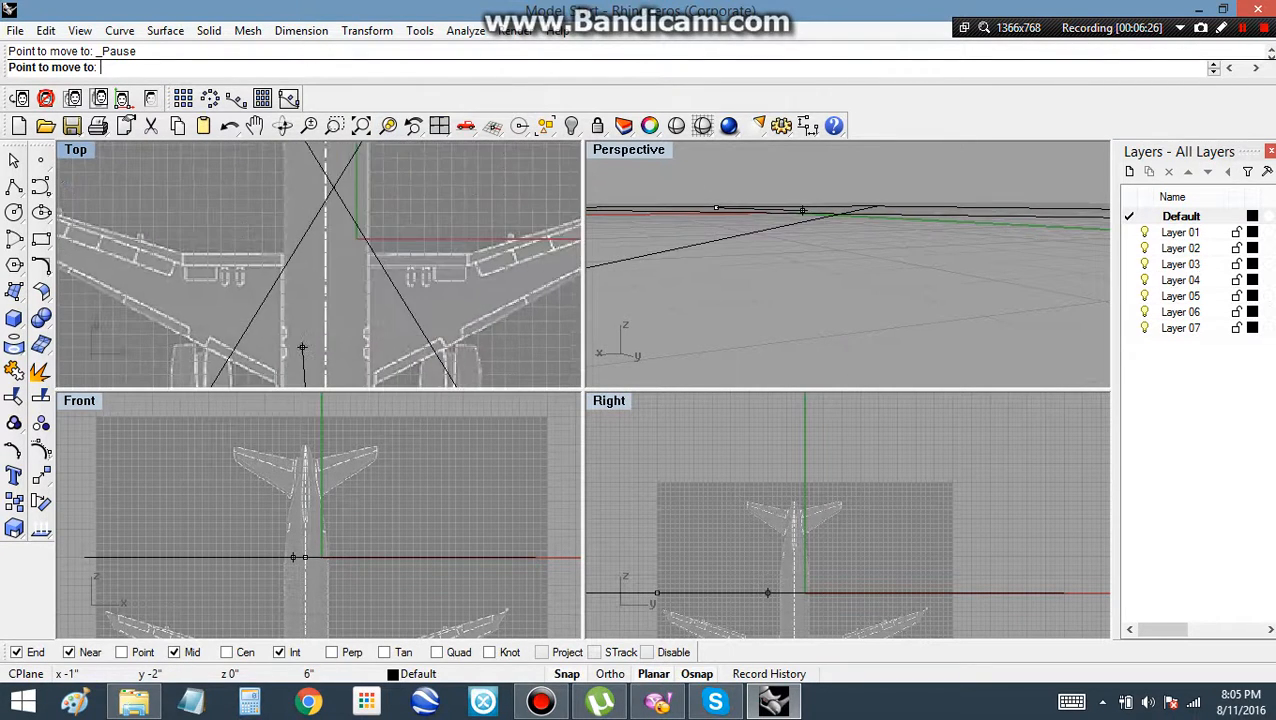
left_click(356, 237)
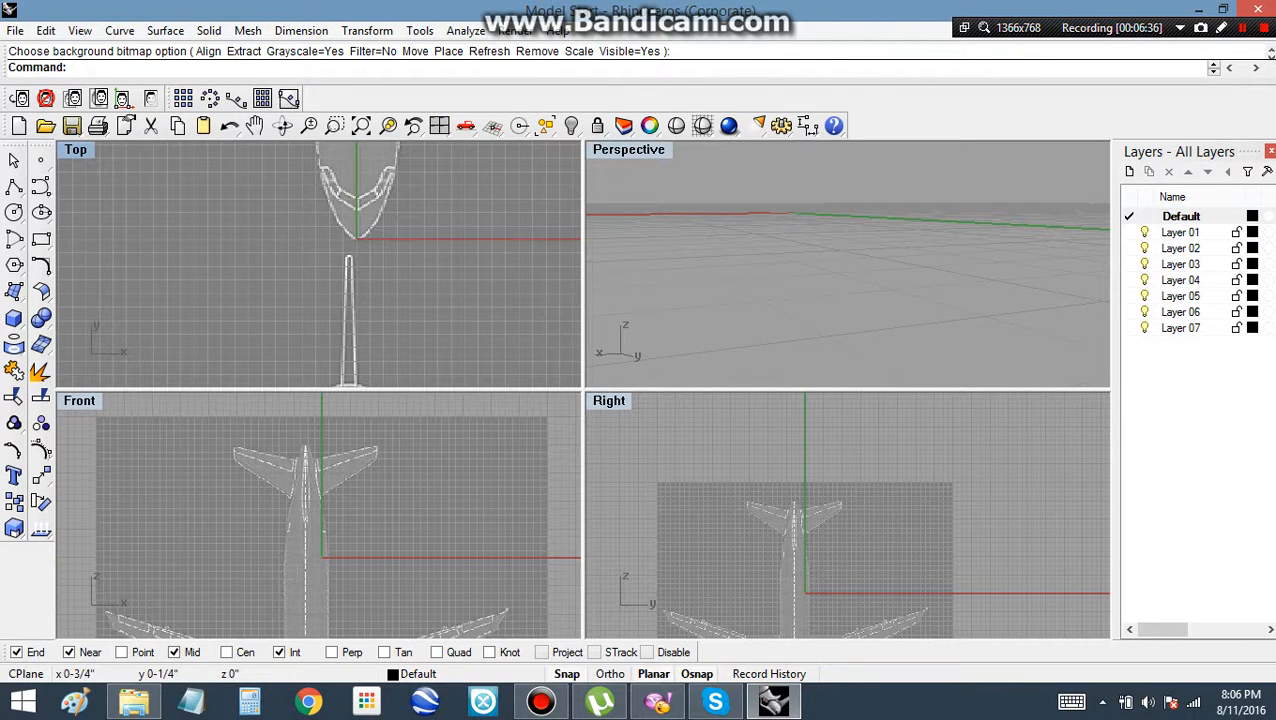
Move the Front viewport's background bitmap so the centre of the front view's nose circle sits on the origin.
right_click_drag(347, 548, 352, 230)
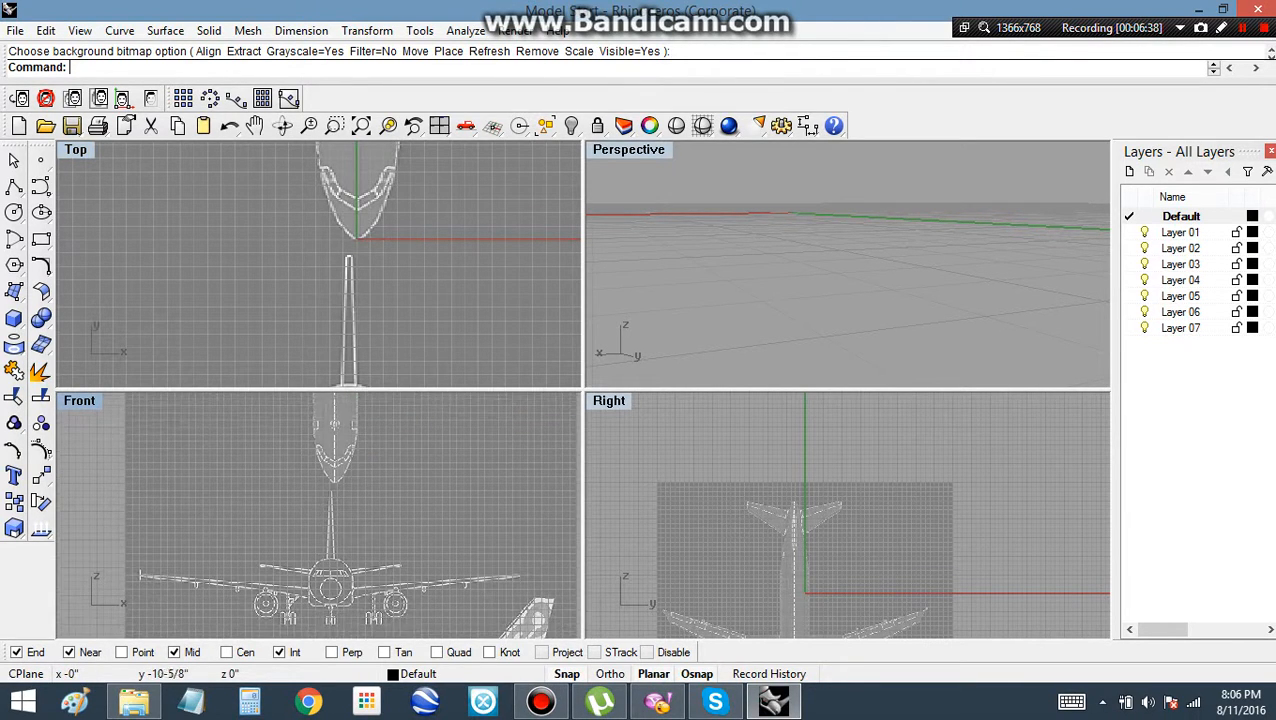
scroll(326, 593, "up", 6)
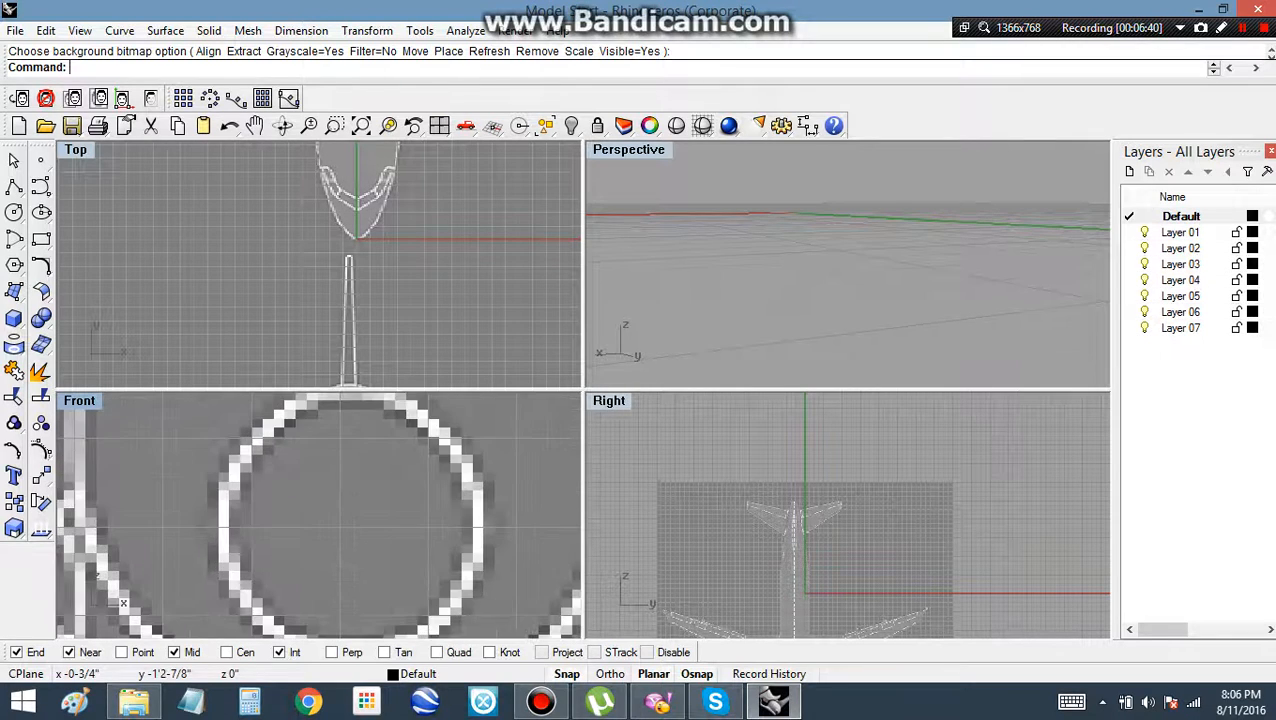
scroll(123, 603, "down", 3)
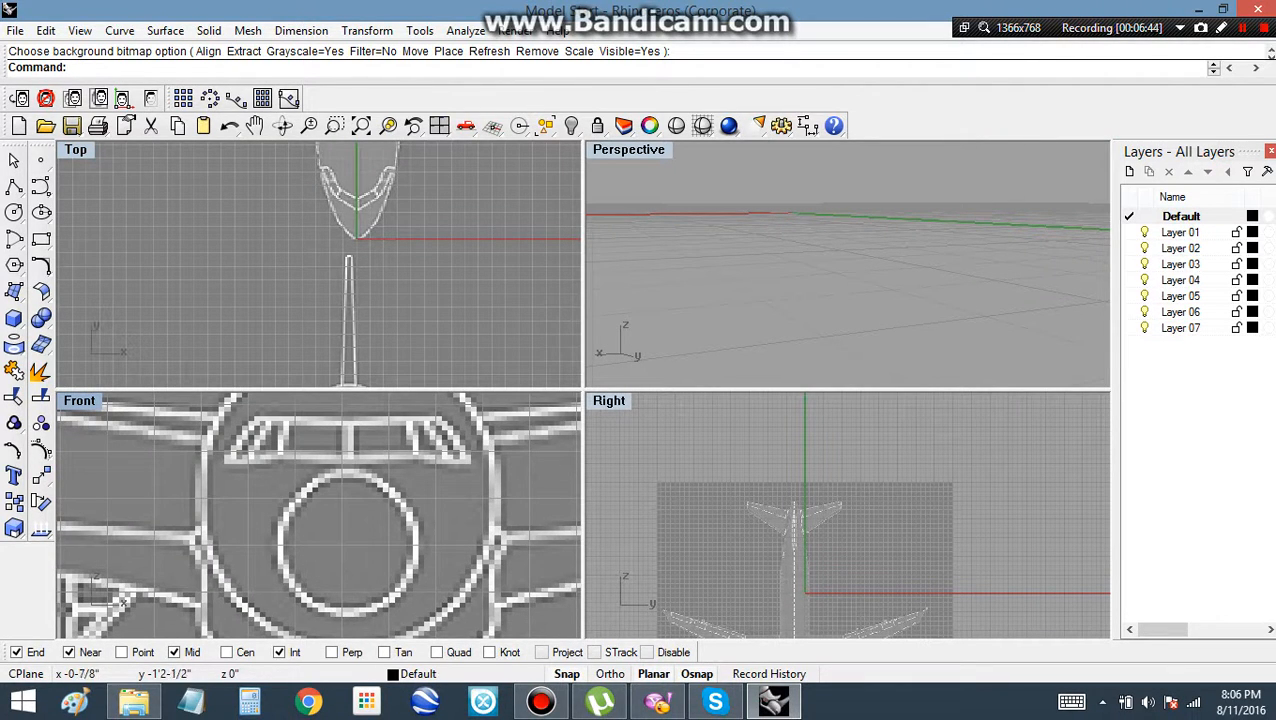
scroll(331, 579, "up", 2)
right_click(274, 617)
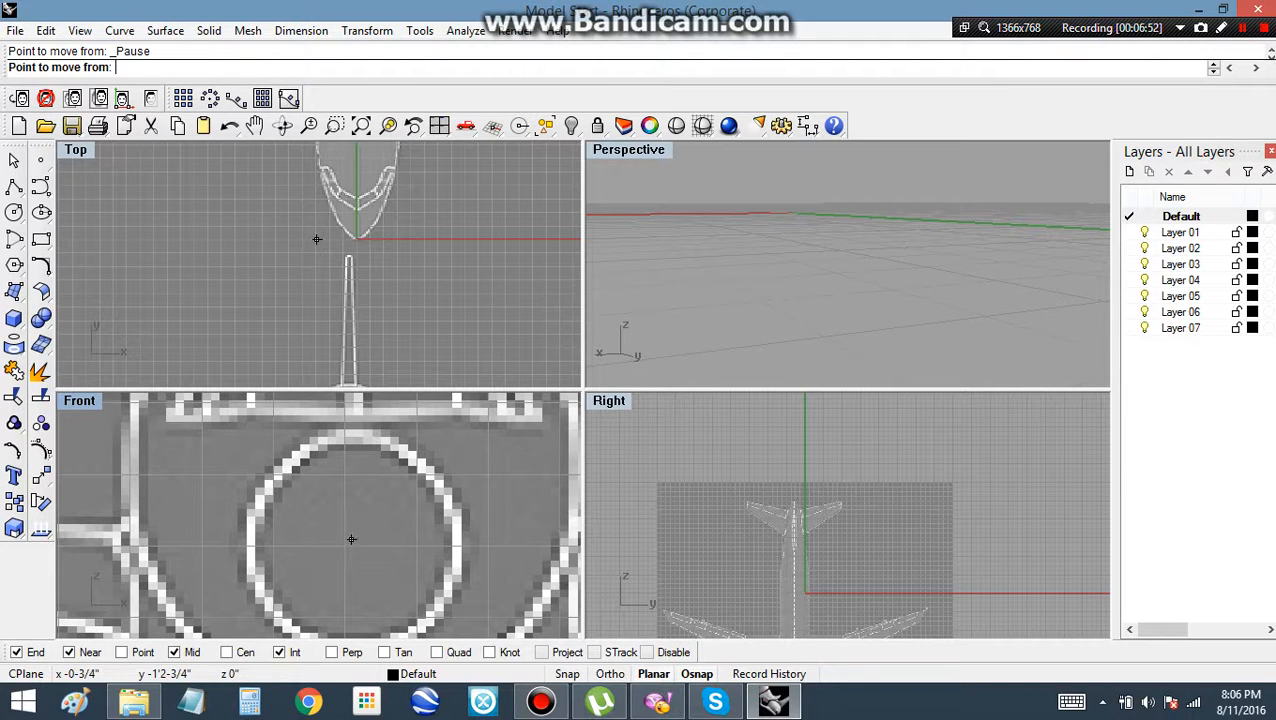
left_click(351, 539)
scroll(351, 540, "down", 4)
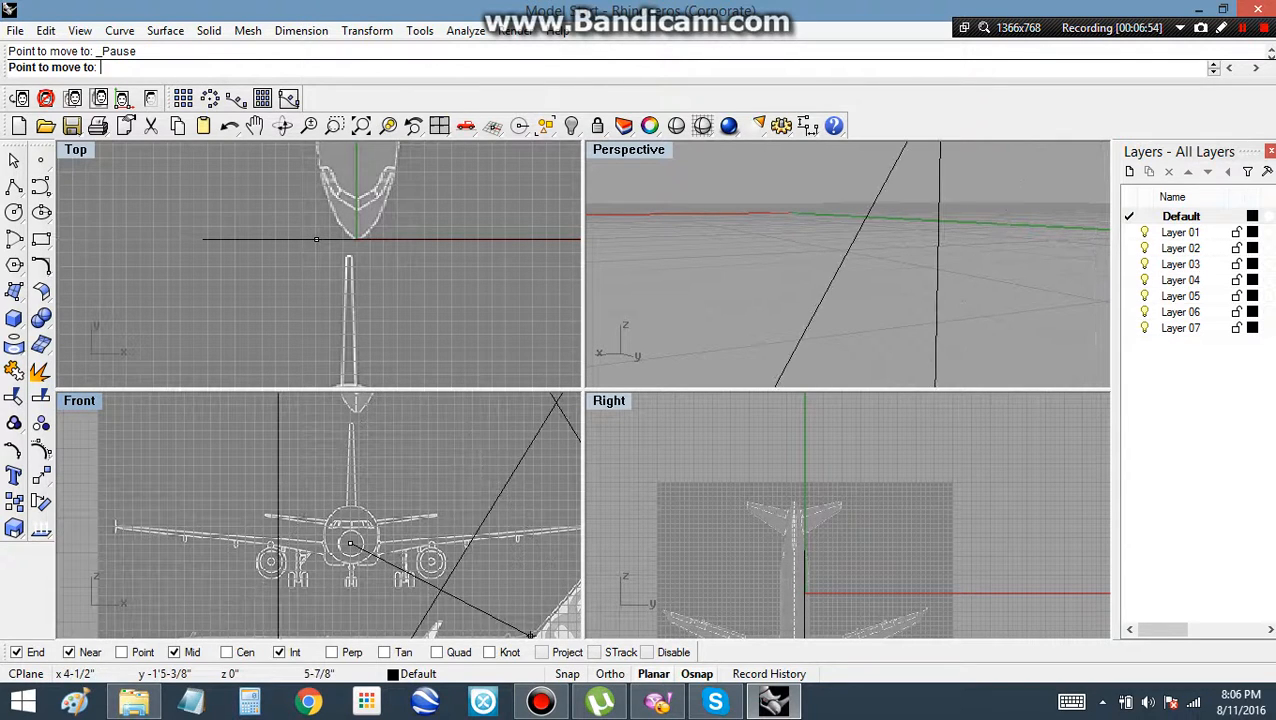
scroll(530, 634, "up", 6)
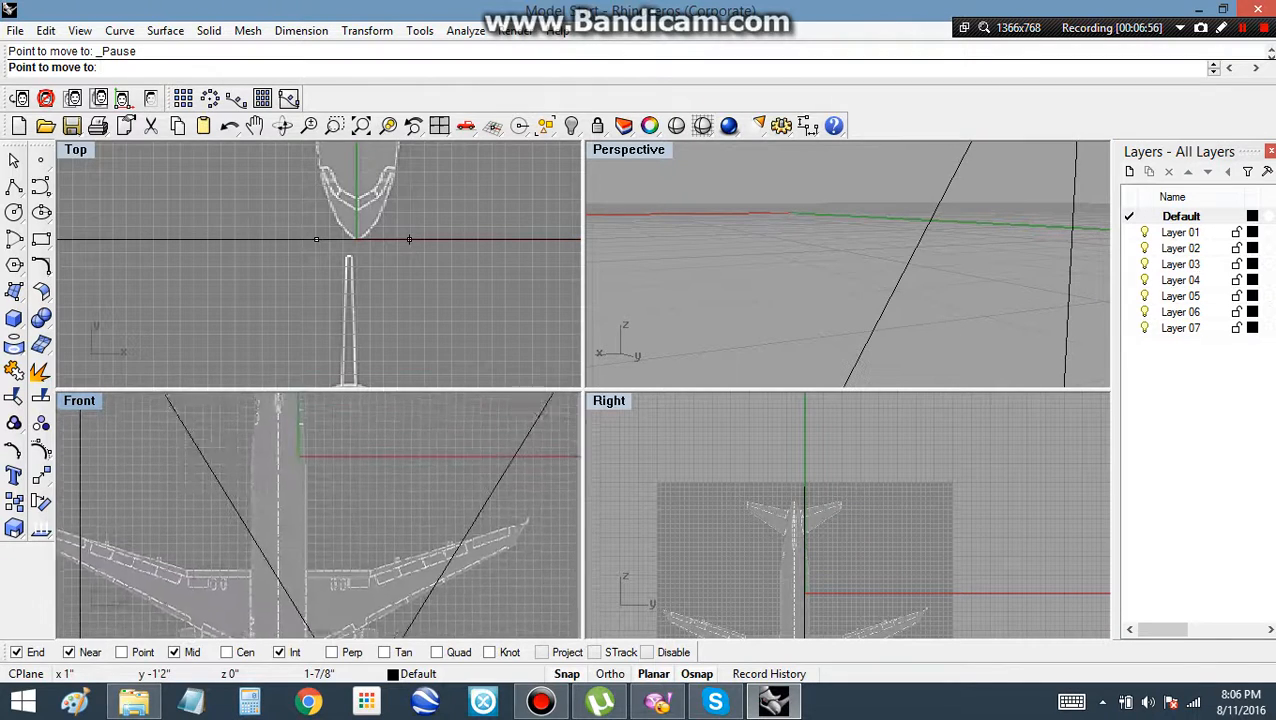
right_click_drag(334, 456, 334, 507)
left_click(299, 507)
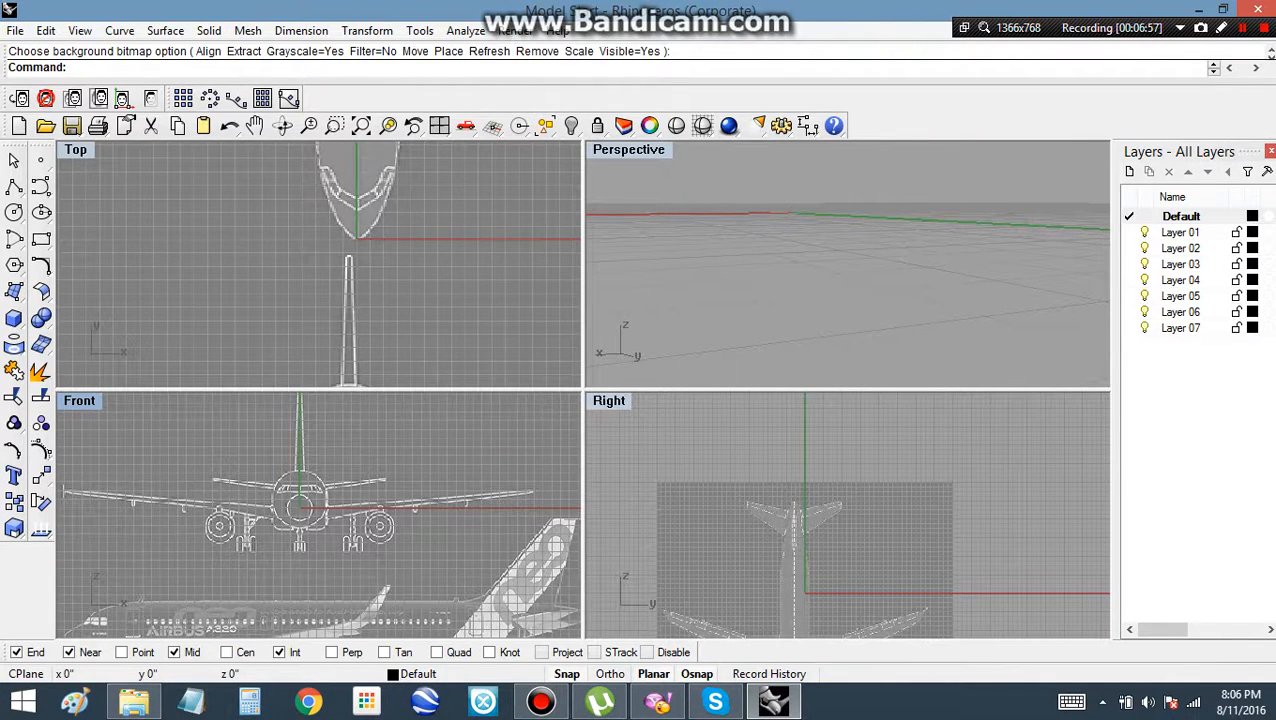
Move the Right viewport's background bitmap so the nose tip of the side view sits on the origin.
scroll(300, 505, "up", 5)
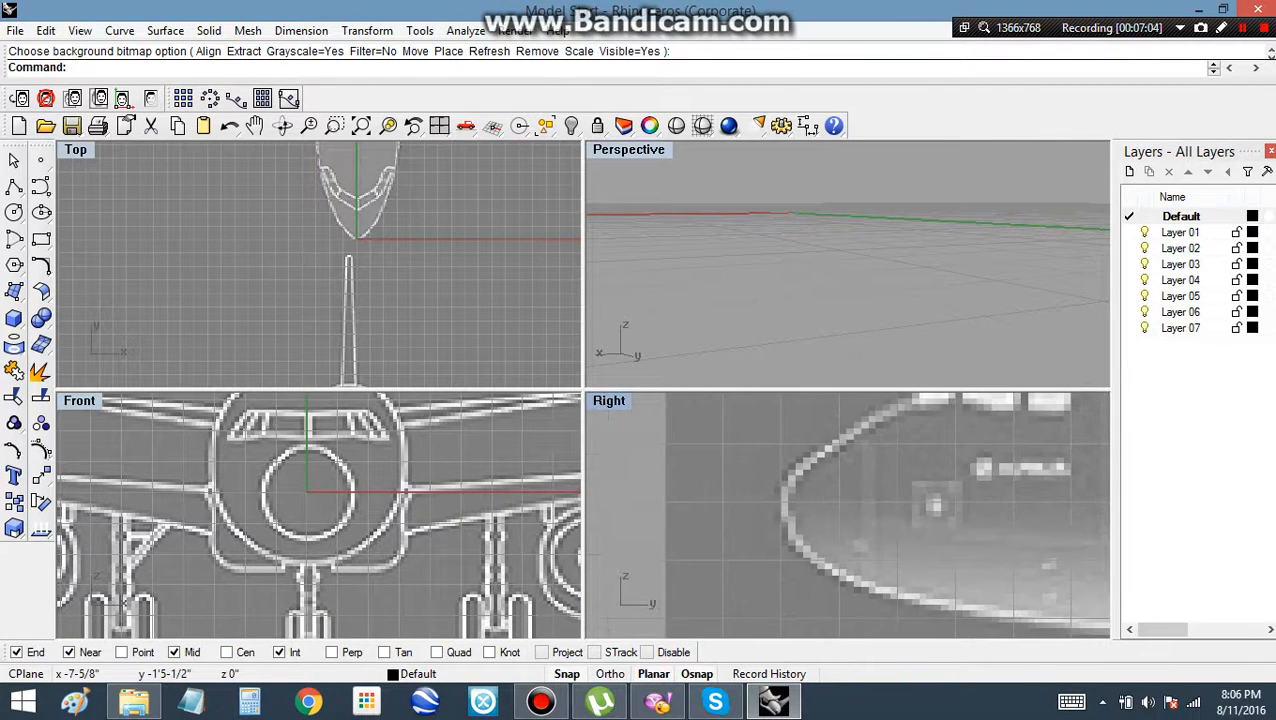
key("Return")
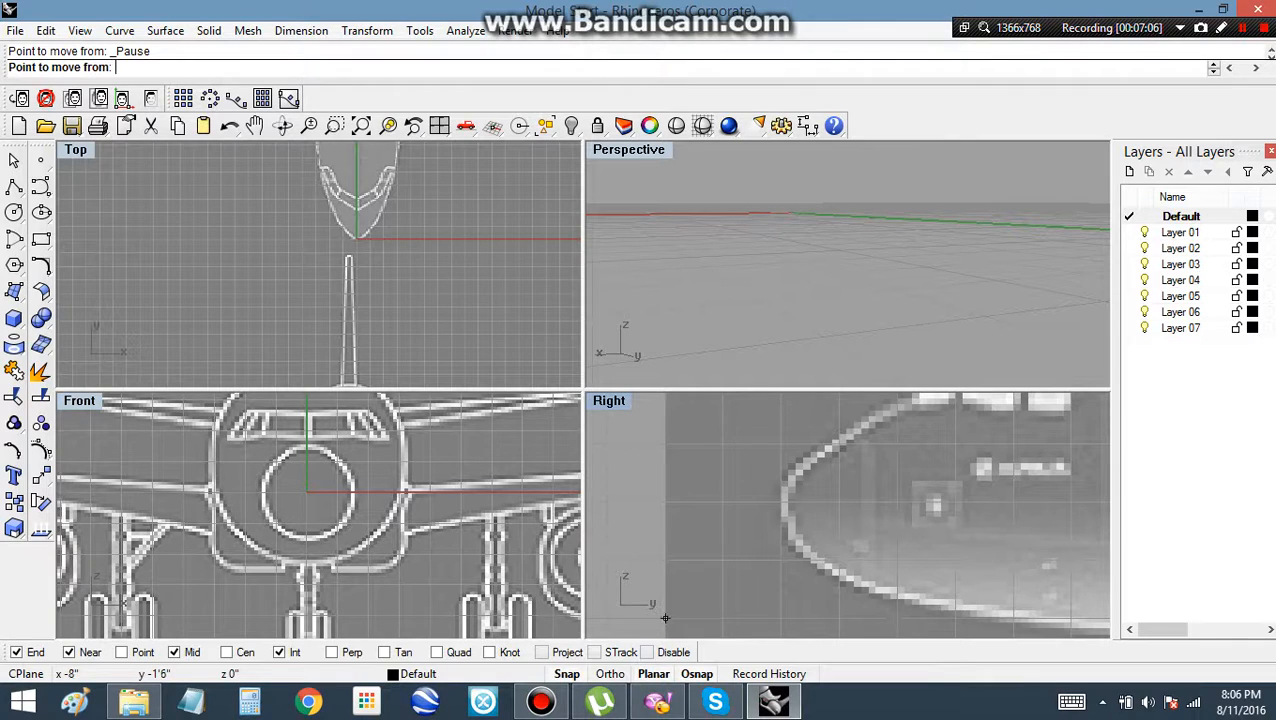
left_click(781, 502)
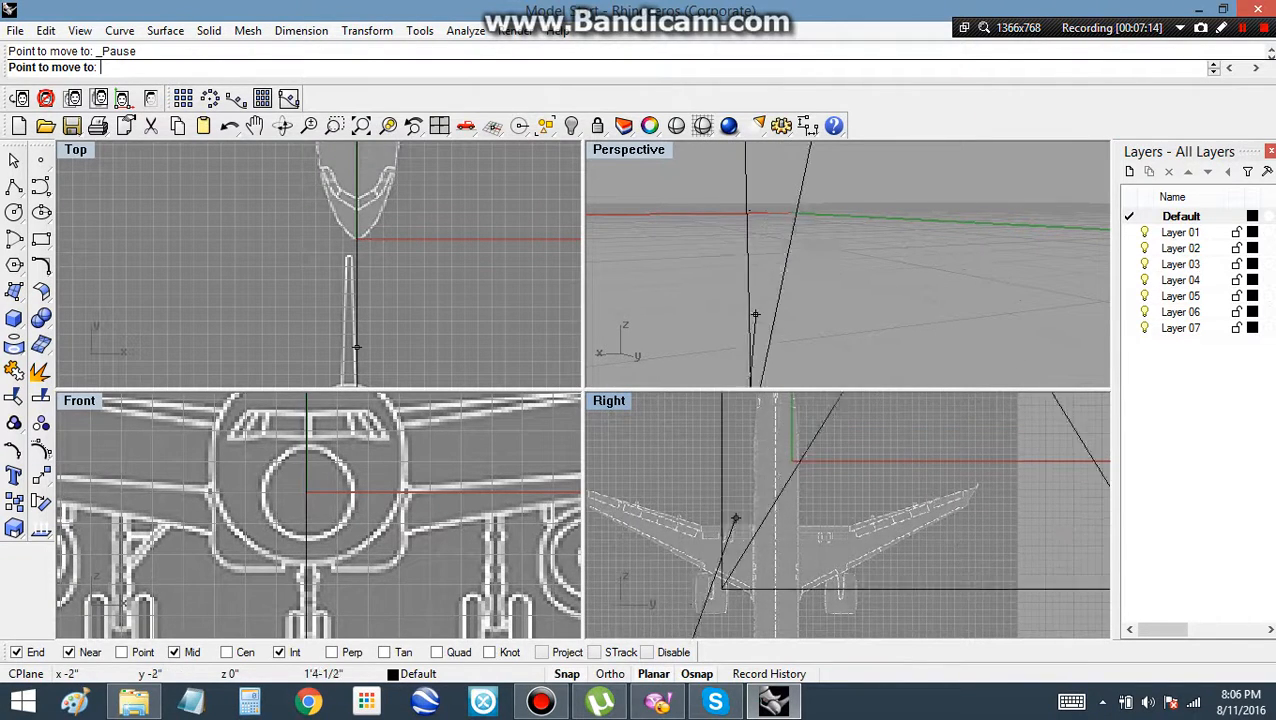
left_click(788, 460)
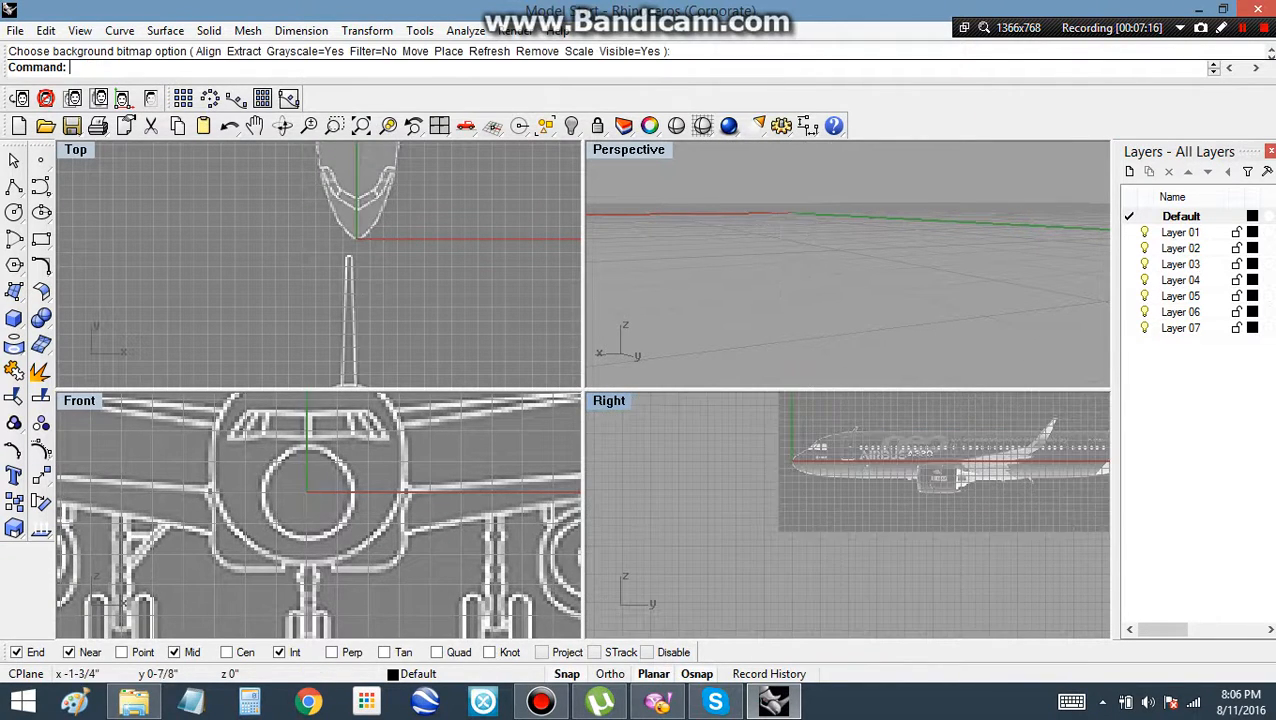
Start a polyline at the origin and run it about 1'3" along the horizontal axis to the tail end in the Right viewport.
scroll(353, 546, "down", 5)
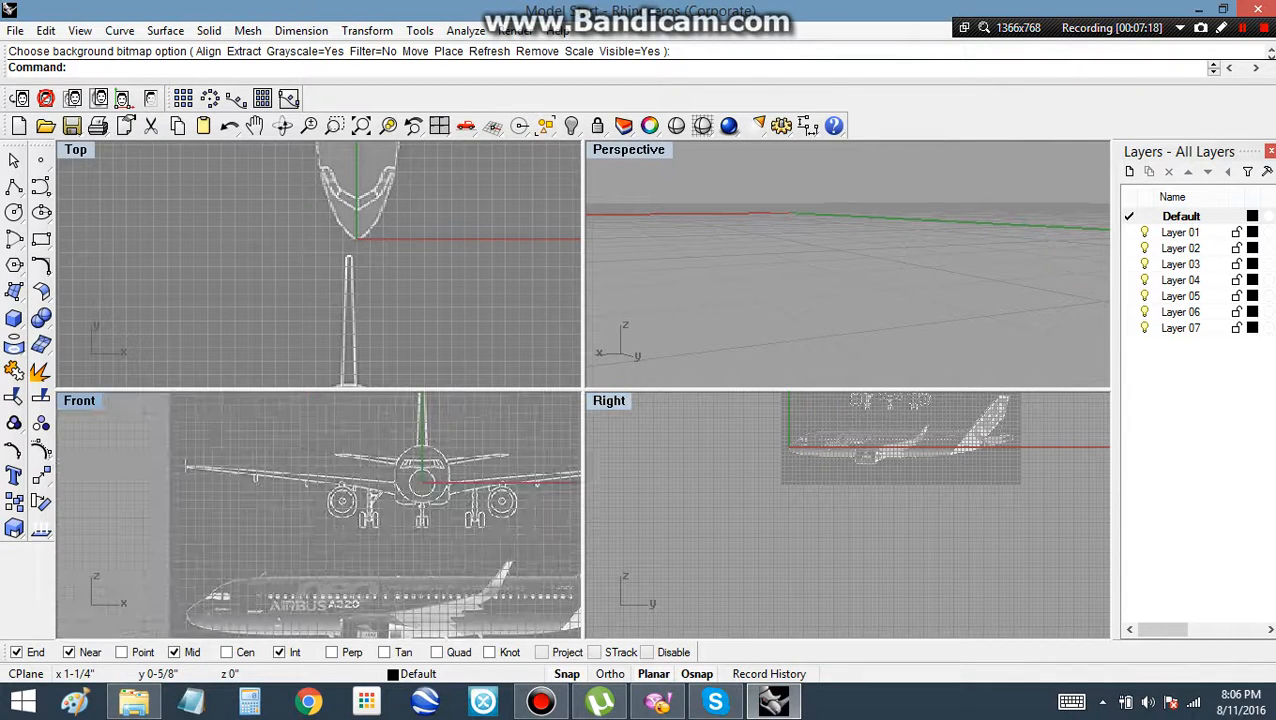
scroll(318, 265, "down", 5)
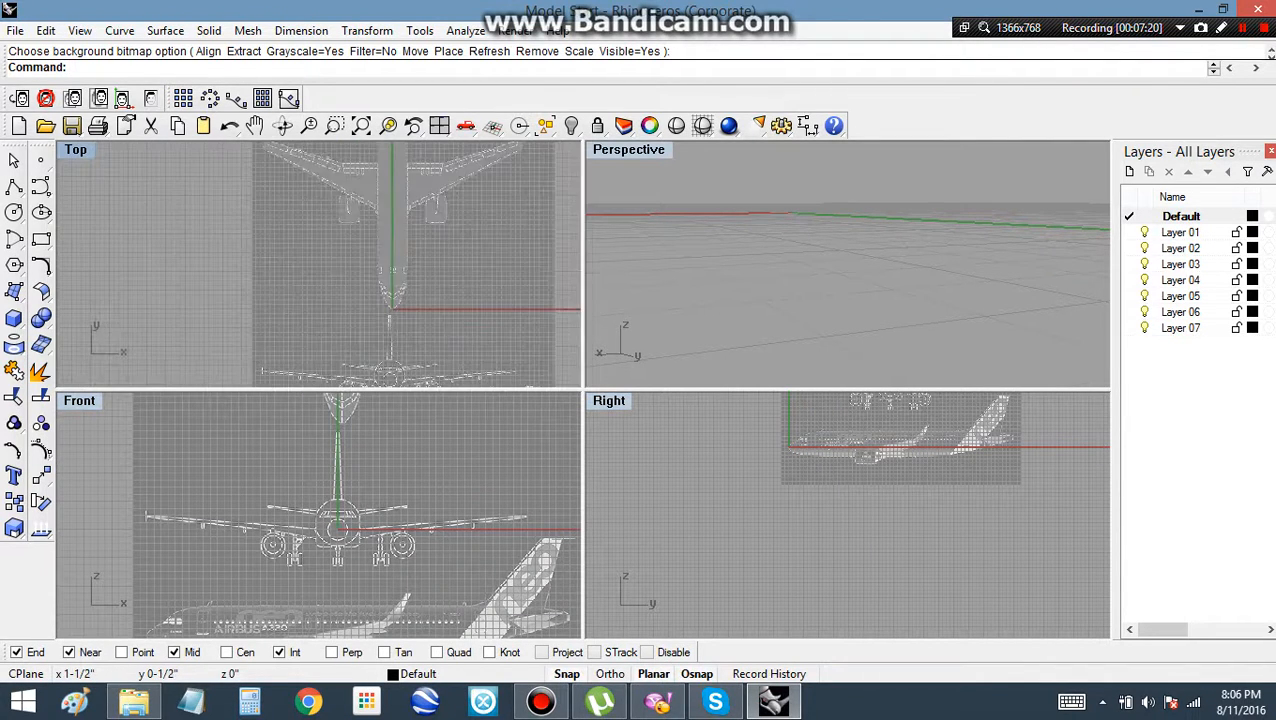
scroll(386, 313, "up", 4)
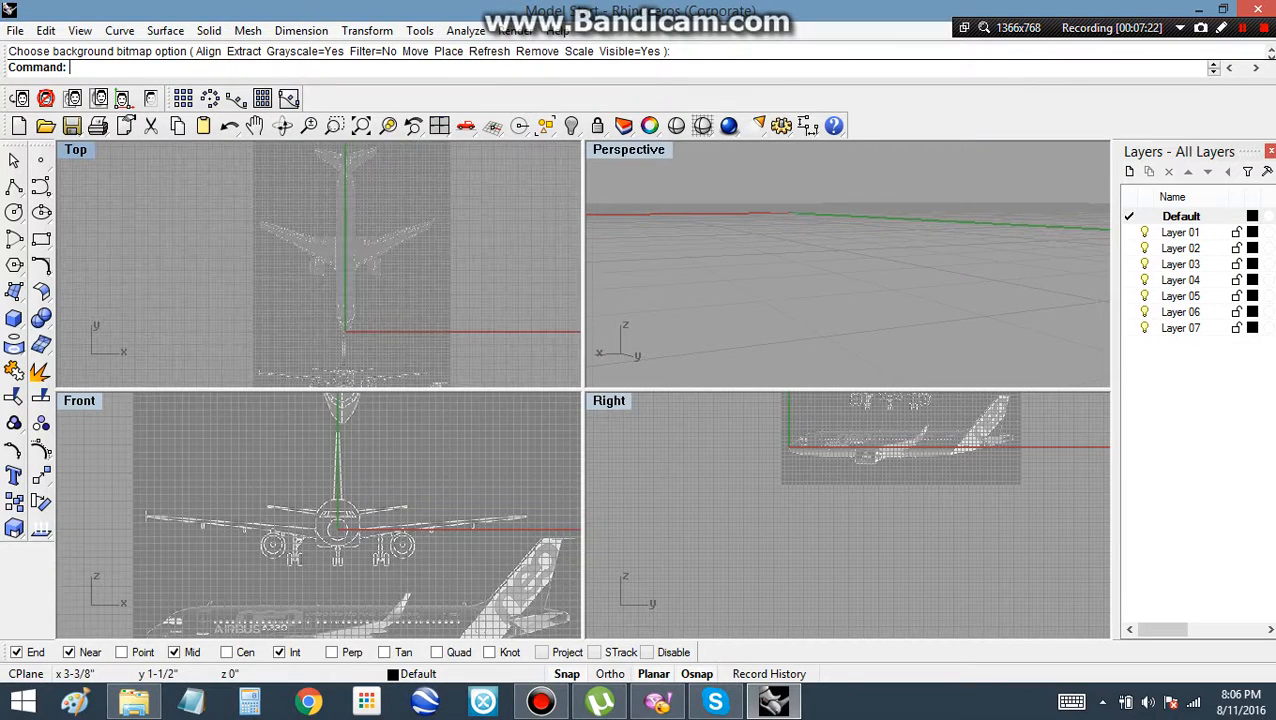
right_click_drag(849, 500, 770, 542)
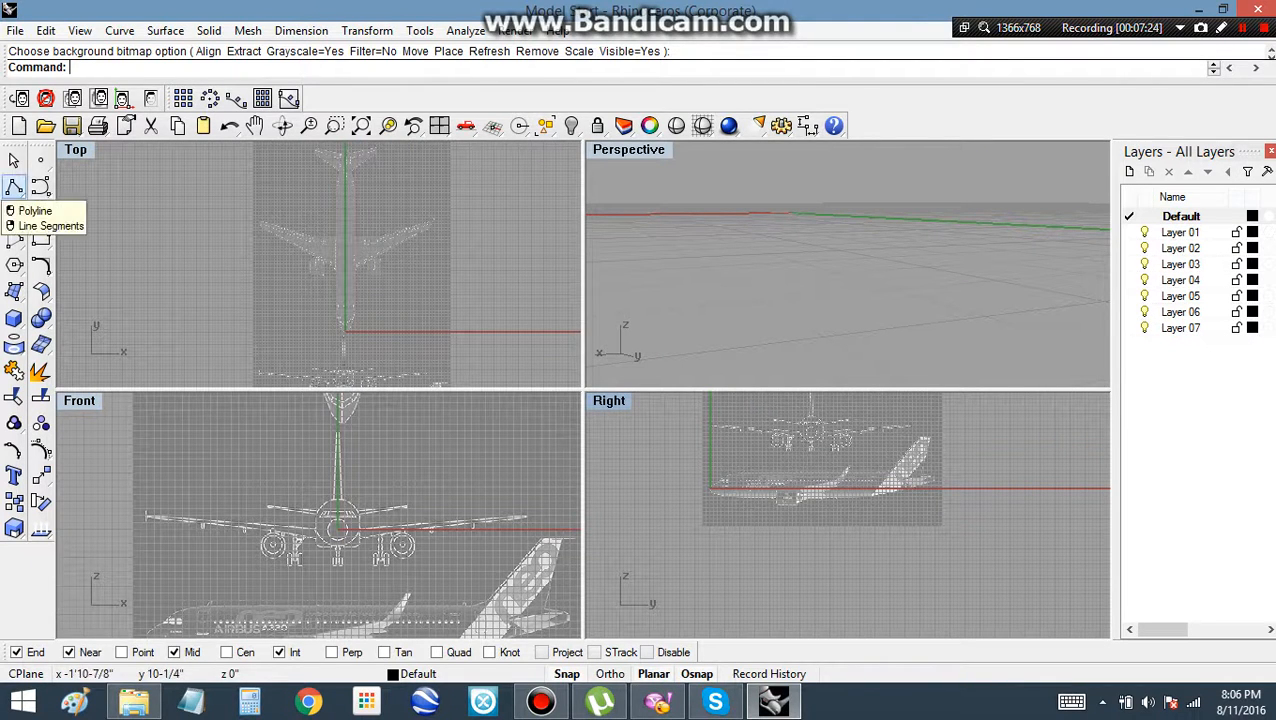
left_click(14, 186)
scroll(692, 530, "up", 2)
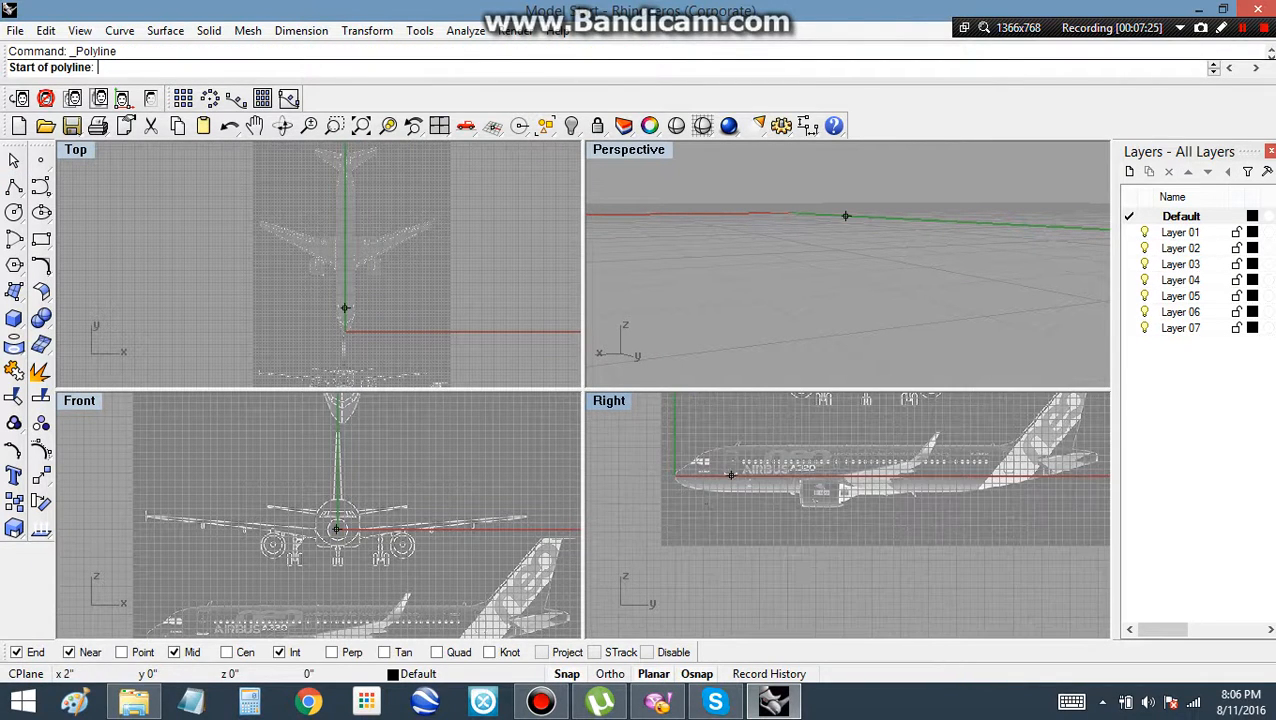
left_click(789, 214)
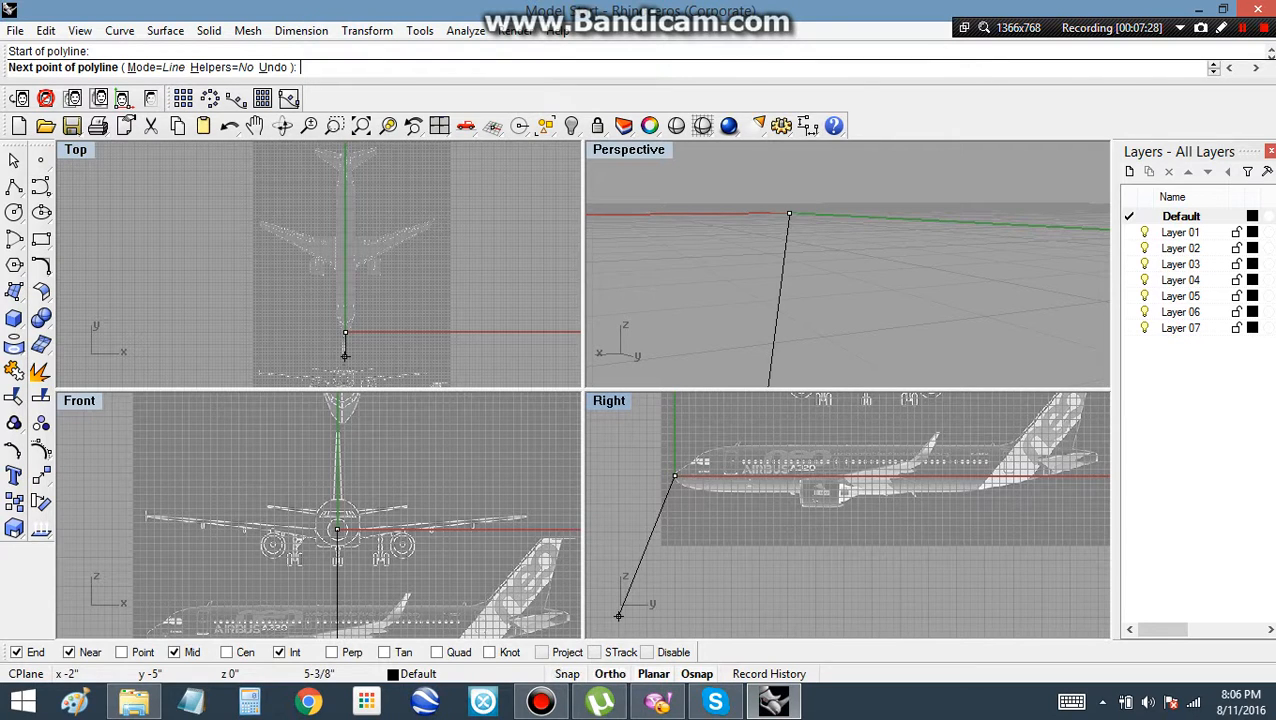
scroll(1003, 501, "up", 4)
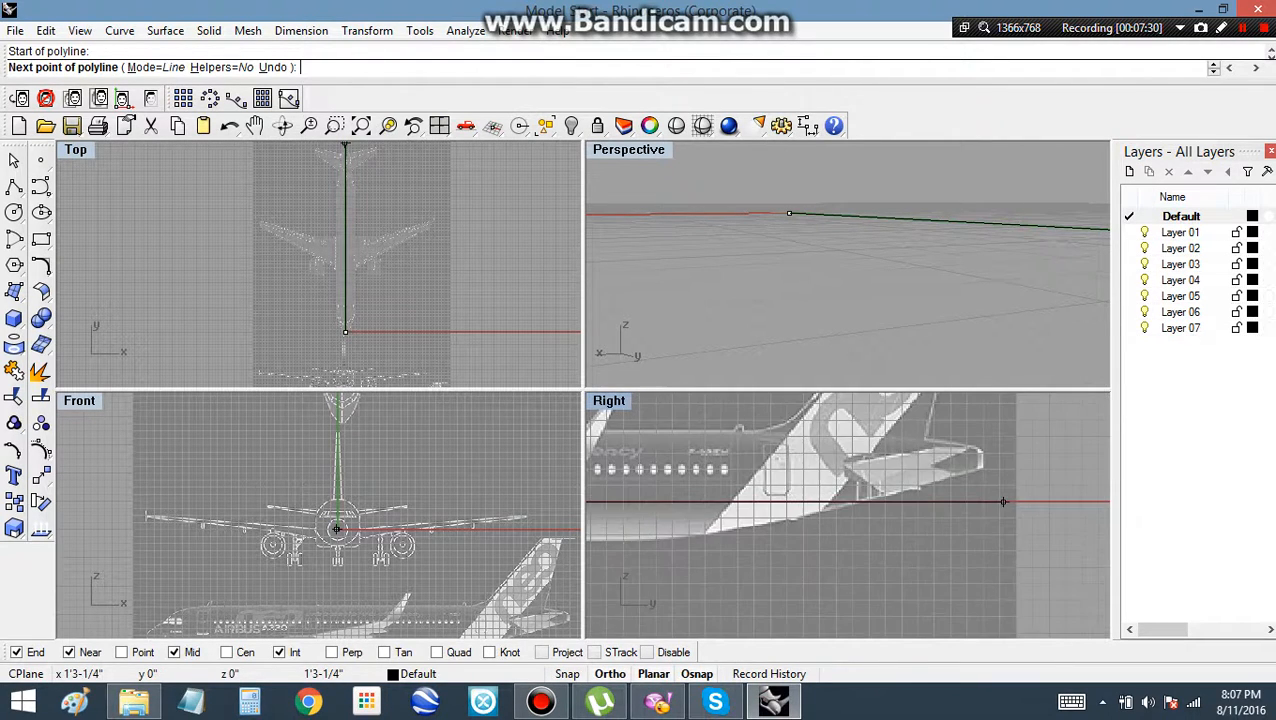
scroll(992, 501, "up", 2)
left_click(972, 537)
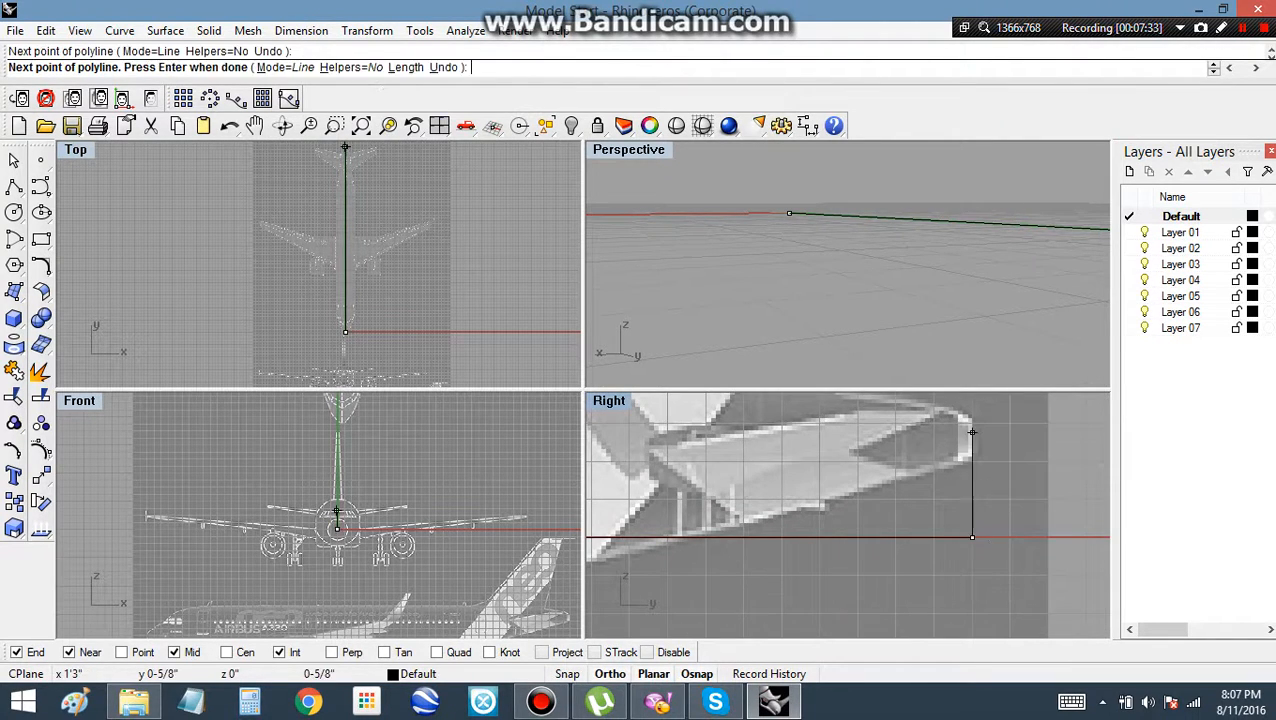
Finish the Right viewport polyline with a vertical segment about 3-3/8" high, from the tail end up to the fin's top edge.
right_click_drag(972, 404, 931, 637)
scroll(934, 416, "down", 4)
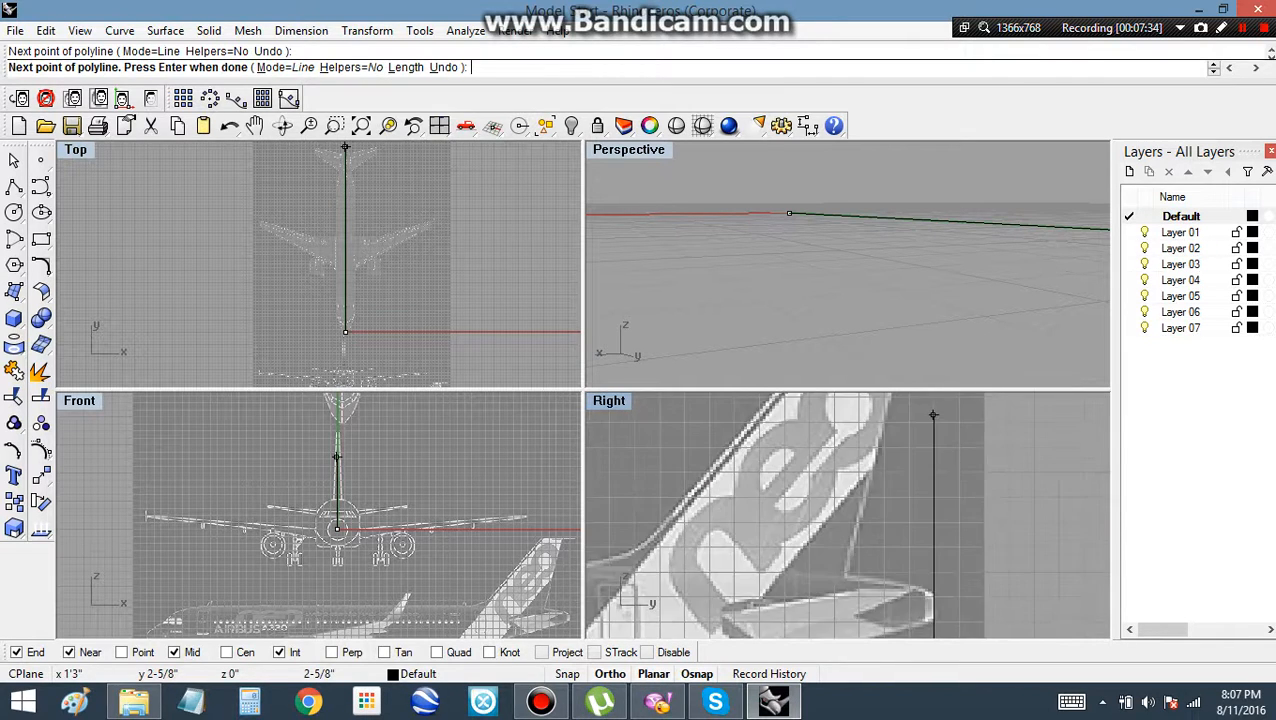
right_click_drag(934, 416, 922, 535)
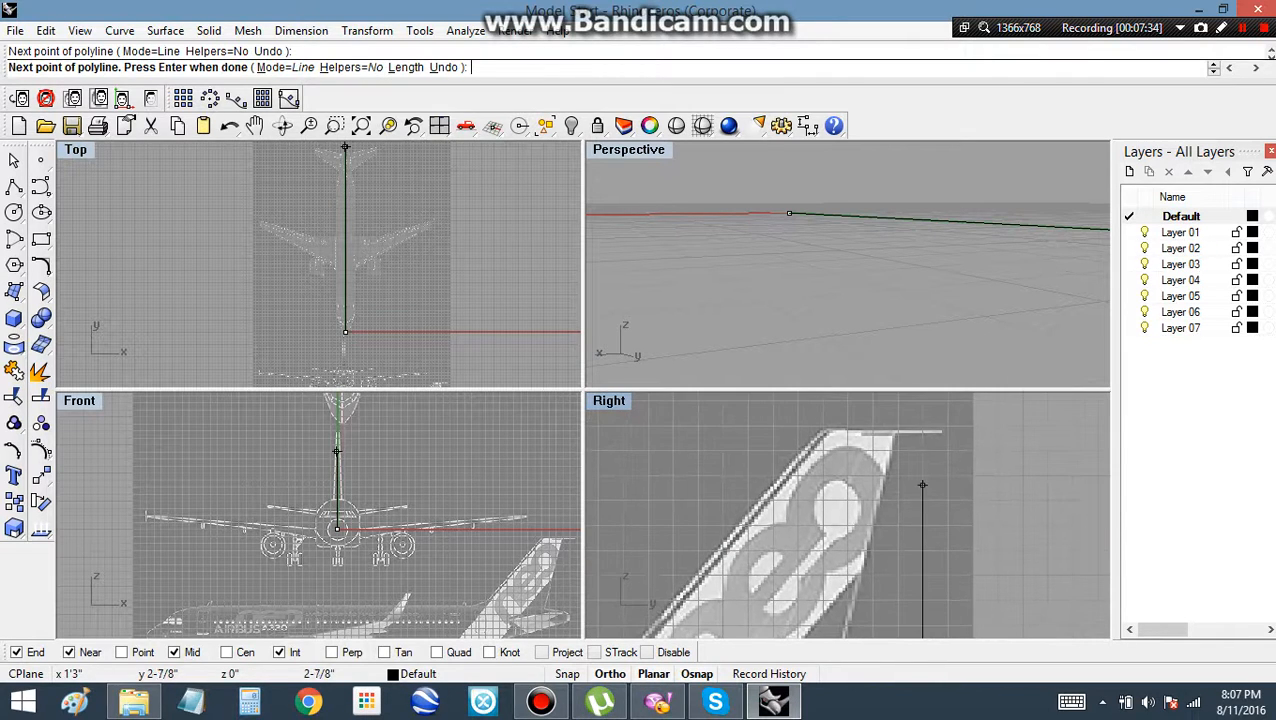
left_click(922, 432)
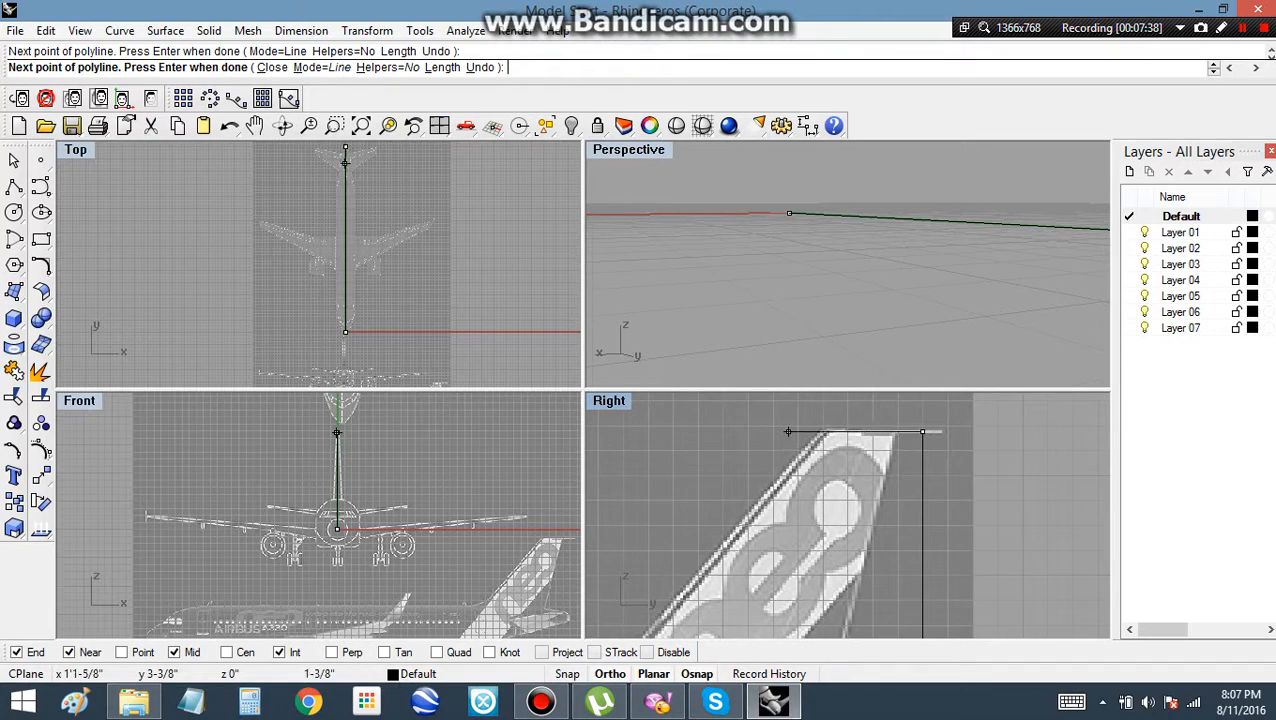
key("Return")
scroll(788, 432, "down", 3)
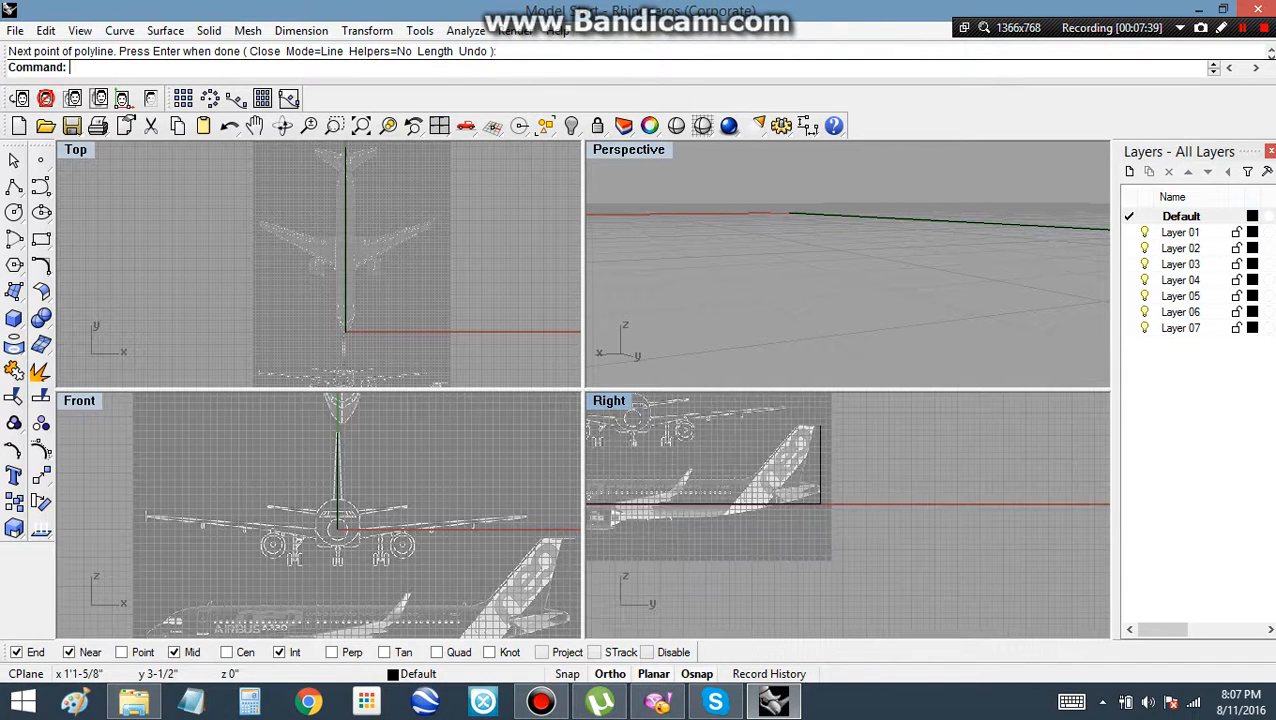
right_click_drag(400, 280, 421, 258)
right_click_drag(847, 478, 1059, 493)
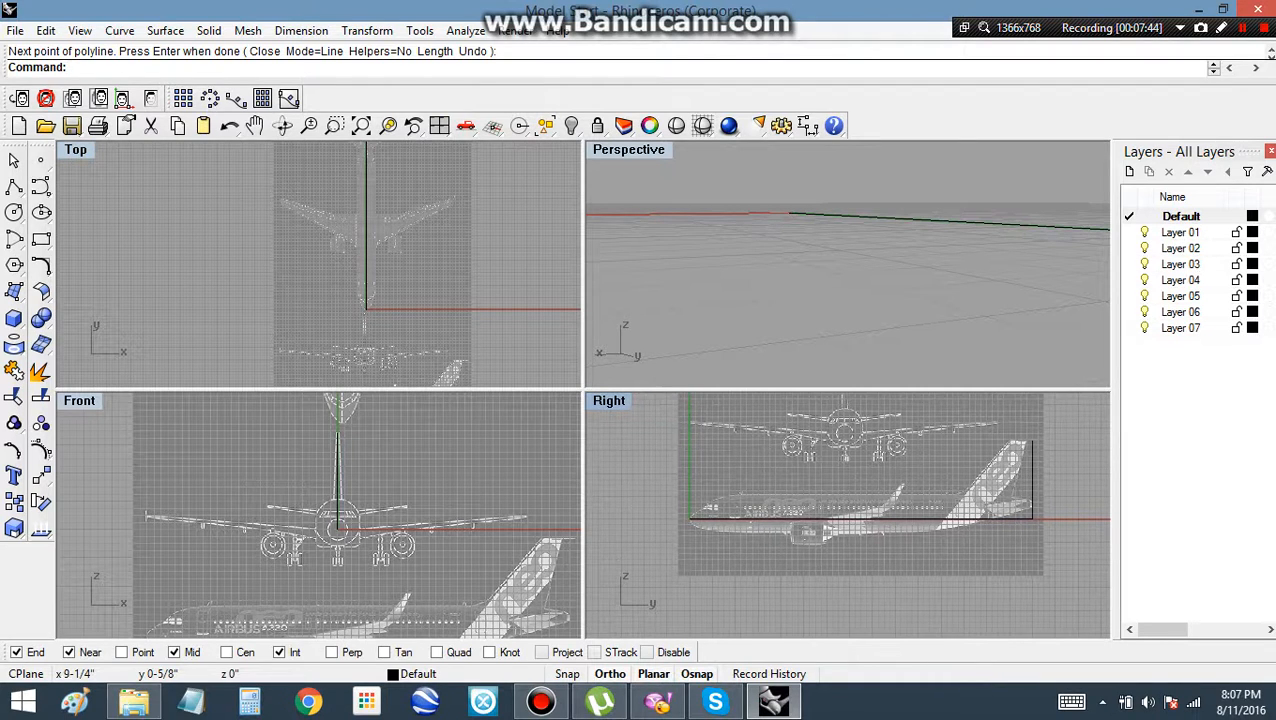
Compare the reference polyline with the fuselage centreline and tail in the Top viewport and with the fin's tip in the Front viewport.
left_click(367, 284)
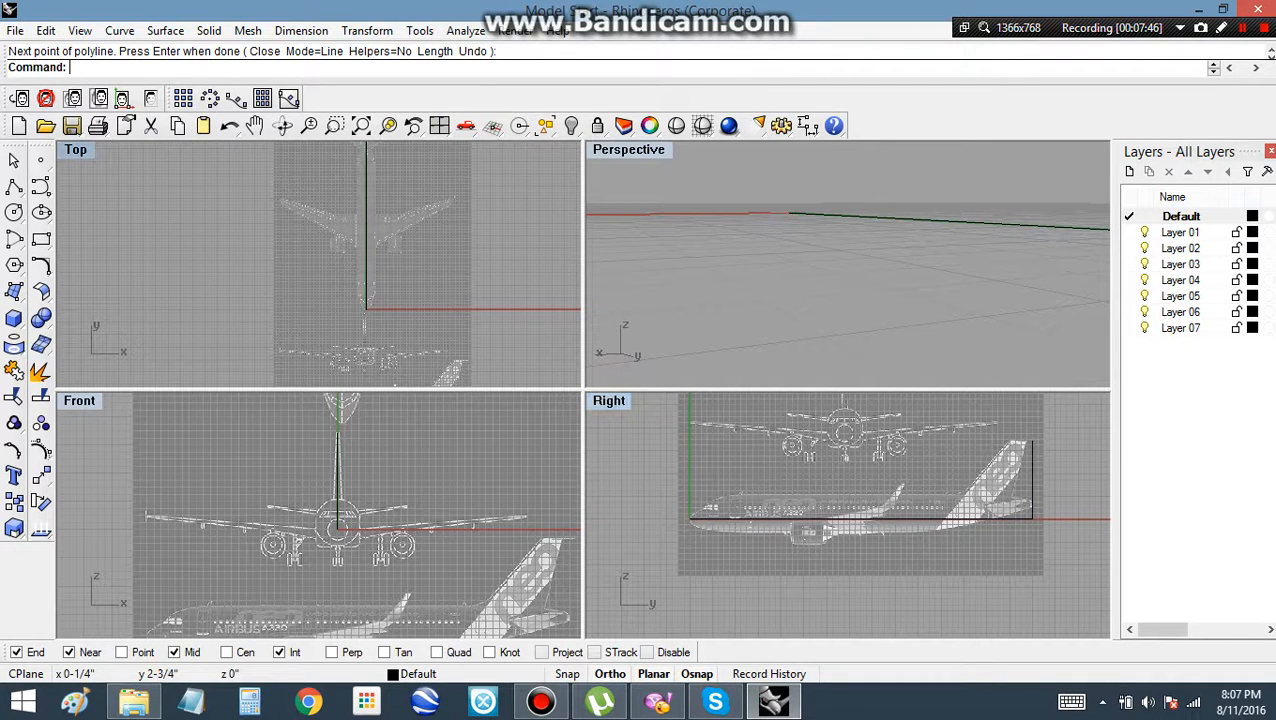
scroll(375, 301, "up", 12)
scroll(375, 301, "up", 2)
right_click_drag(392, 160, 415, 405)
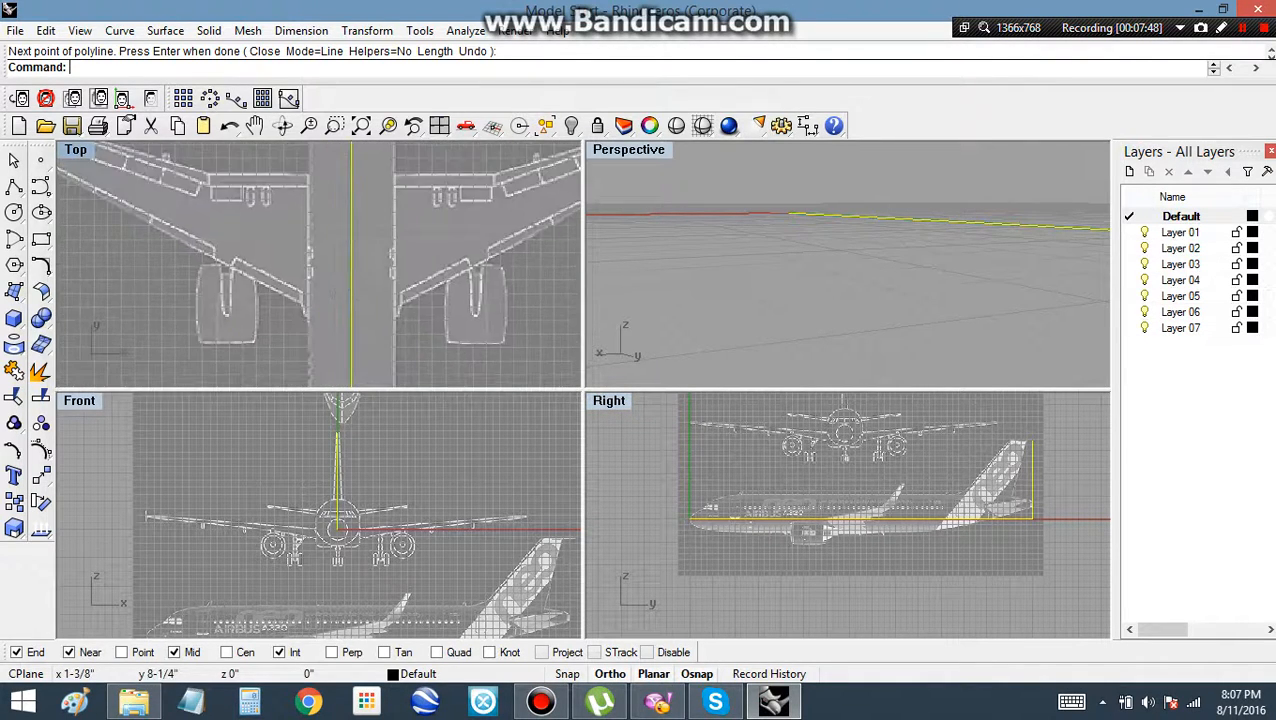
right_click_drag(411, 220, 420, 700)
scroll(372, 297, "up", 4)
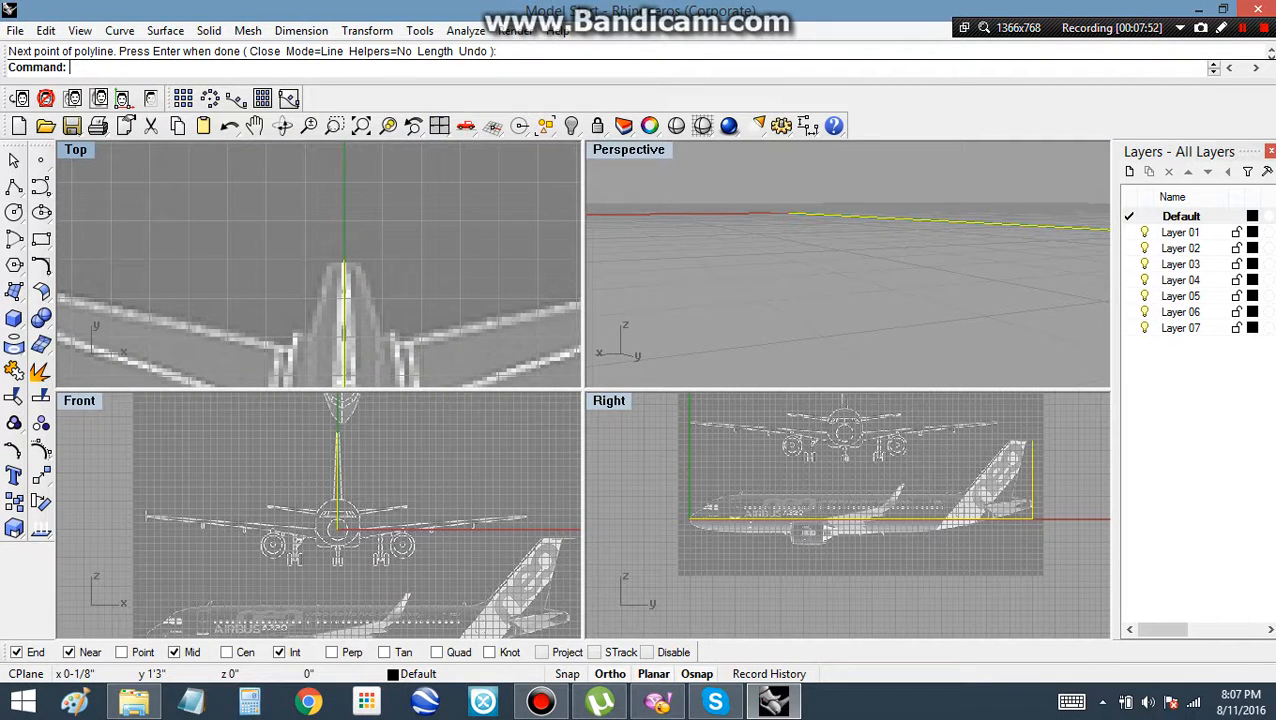
scroll(361, 262, "down", 10)
scroll(334, 439, "up", 10)
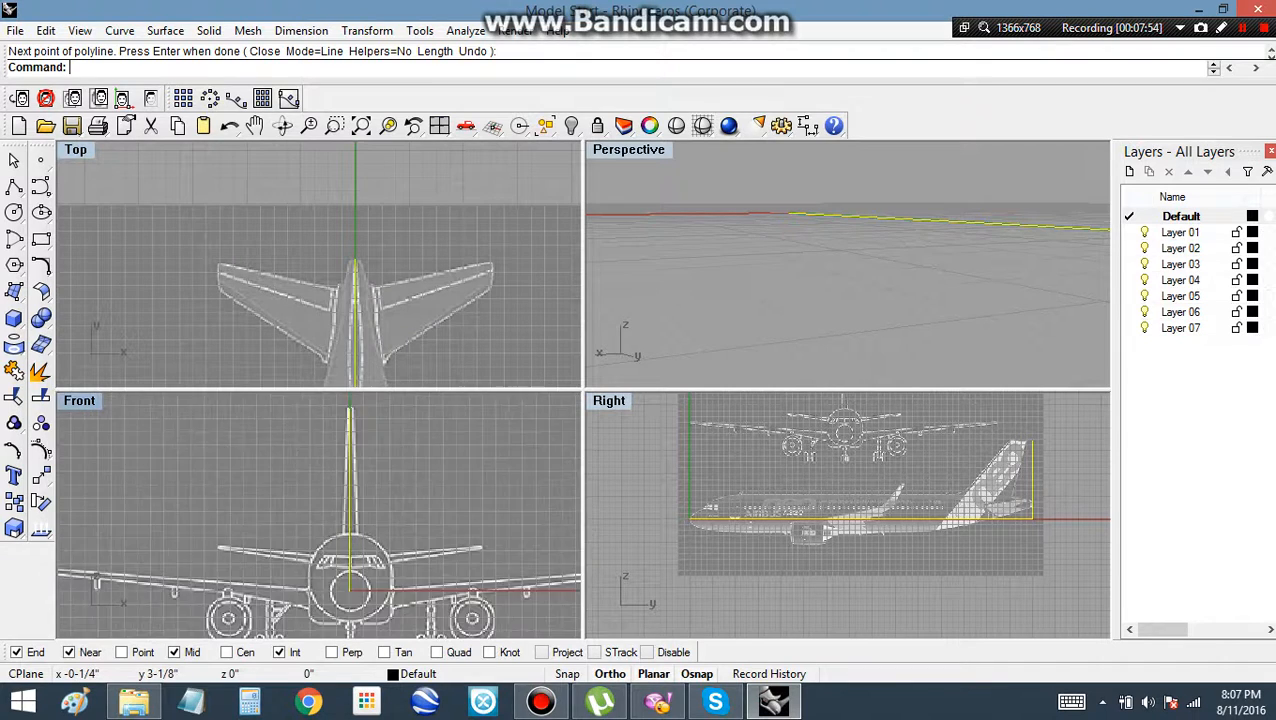
right_click_drag(328, 432, 326, 440)
scroll(326, 440, "up", 8)
key("Escape")
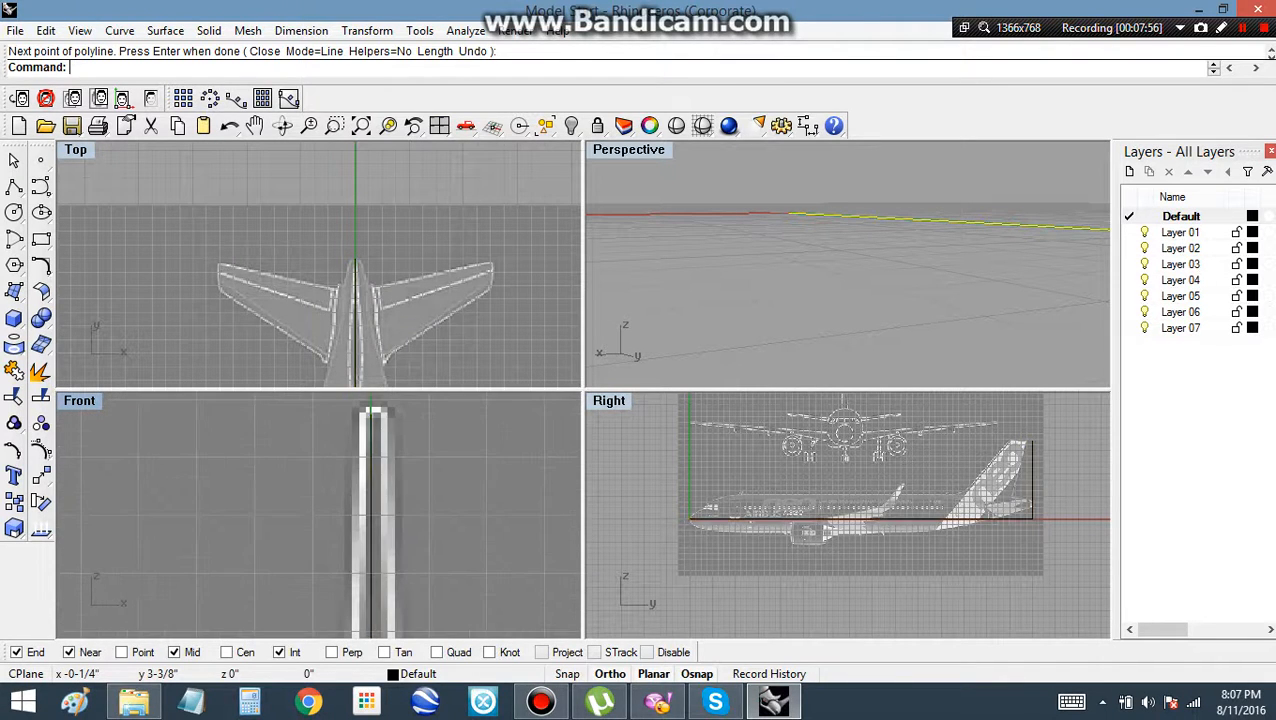
scroll(325, 440, "down", 8)
scroll(335, 432, "down", 5)
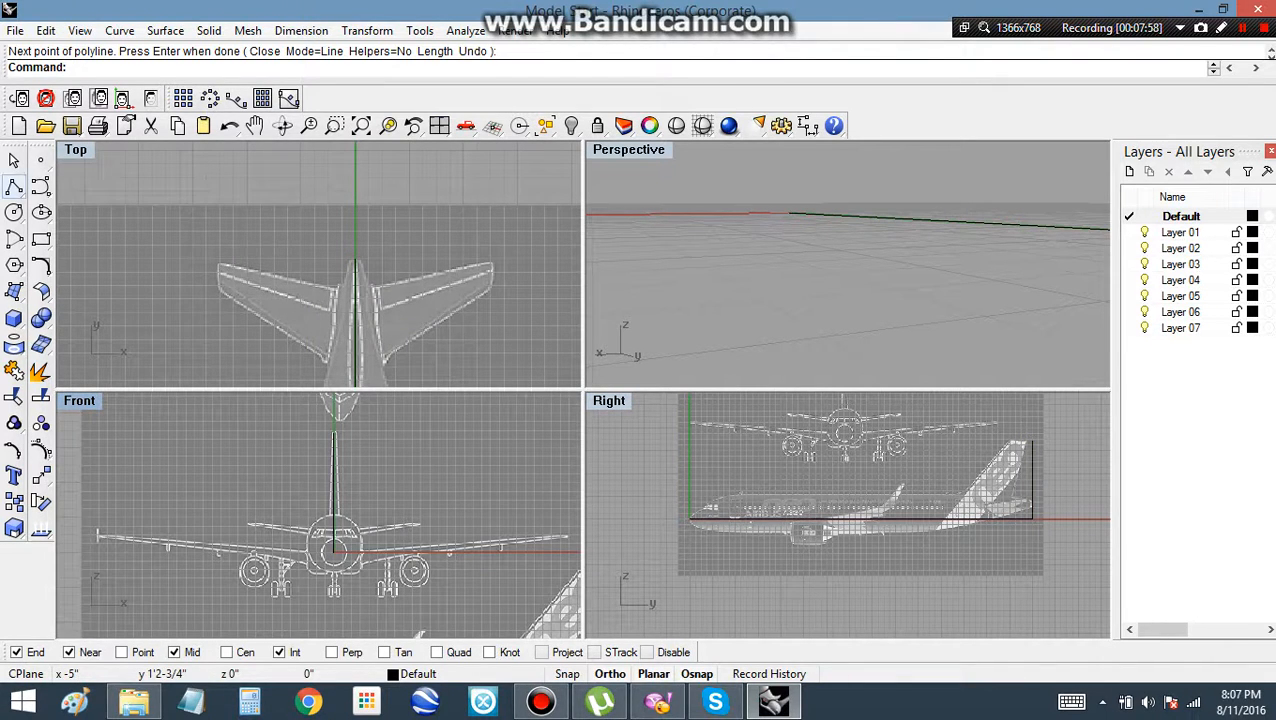
Start a polyline at the centreline's midpoint in the Top viewport and run it about 6-3/4" horizontally to the wing's tip.
key("Return")
scroll(337, 268, "down", 5)
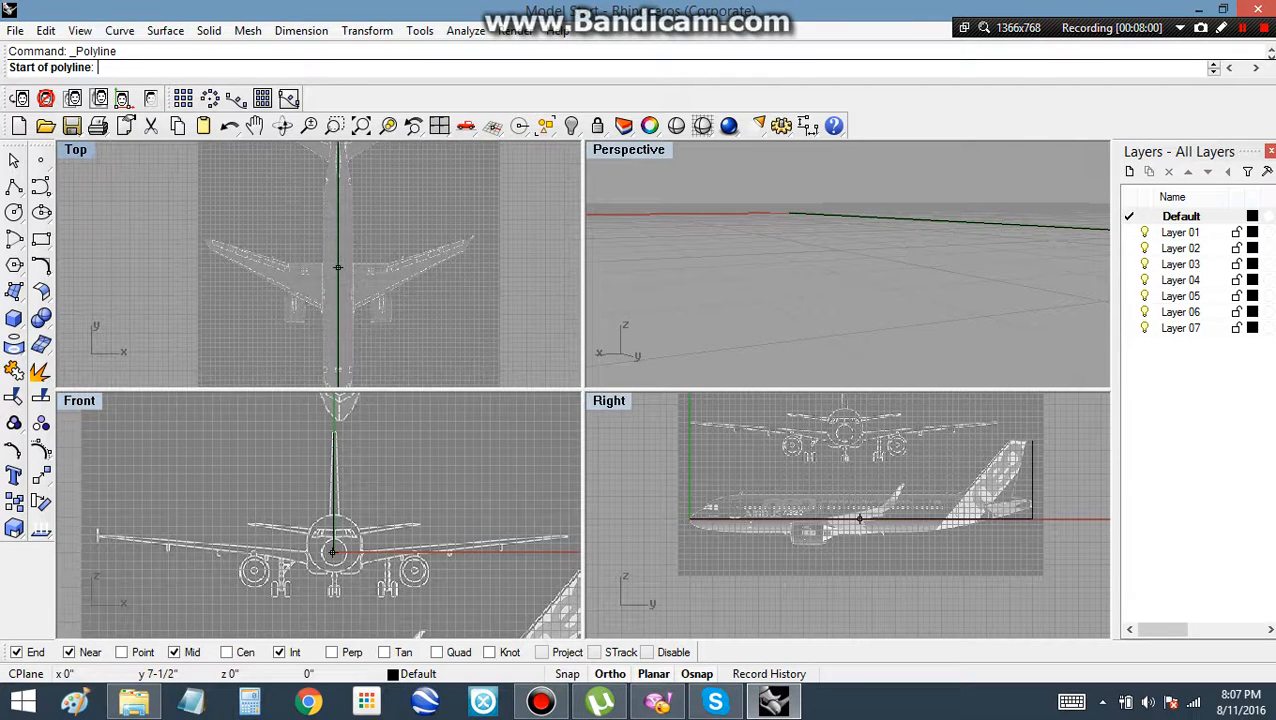
left_click(337, 268)
scroll(456, 262, "up", 4)
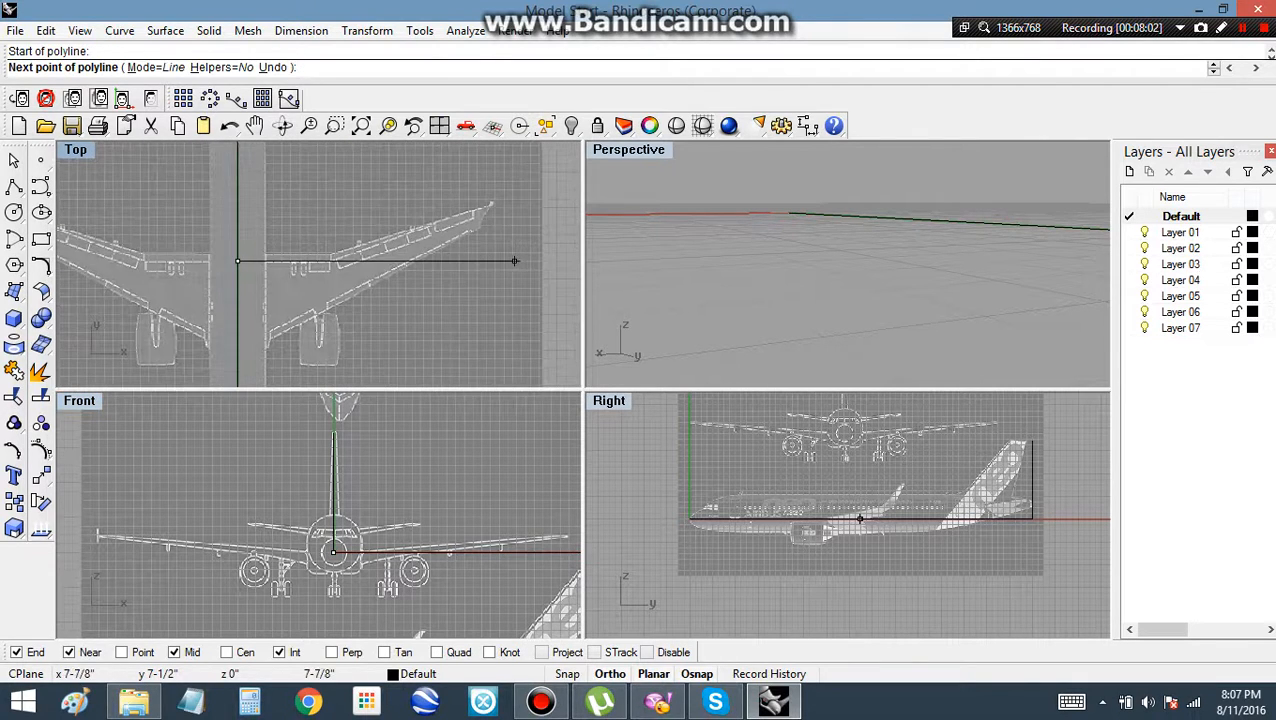
scroll(501, 291, "up", 2)
scroll(500, 300, "up", 1)
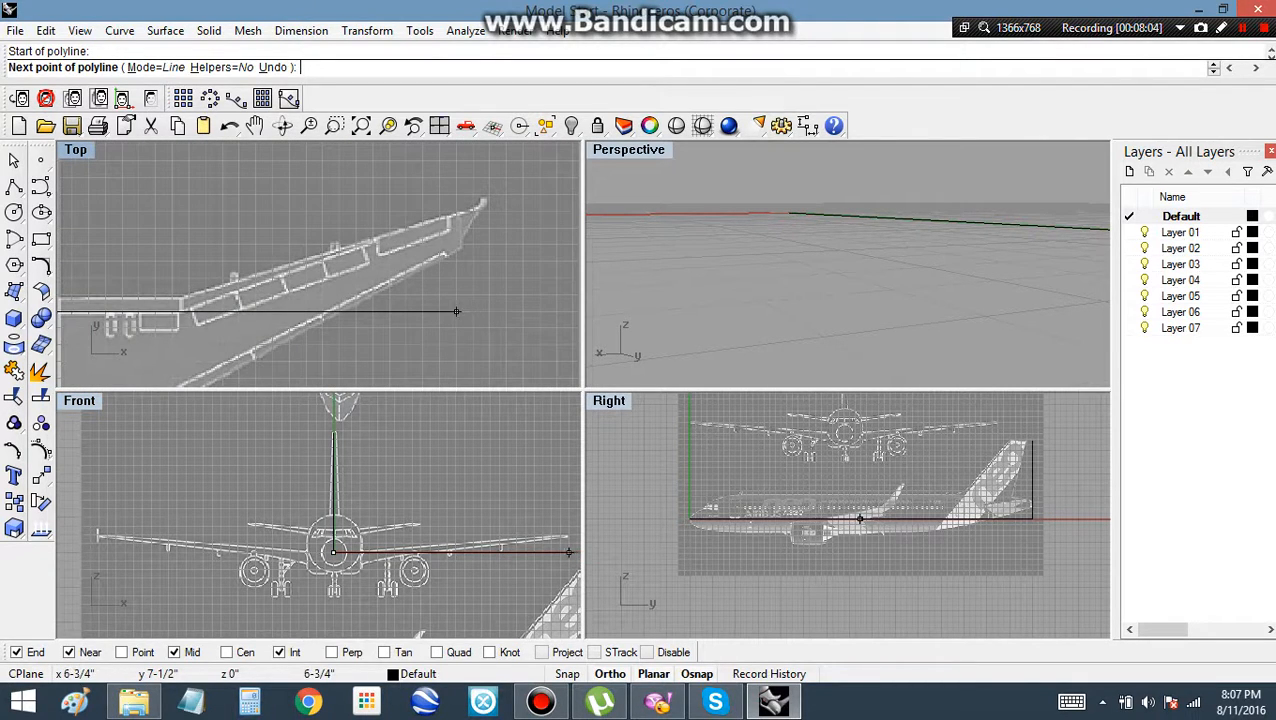
left_click(458, 311)
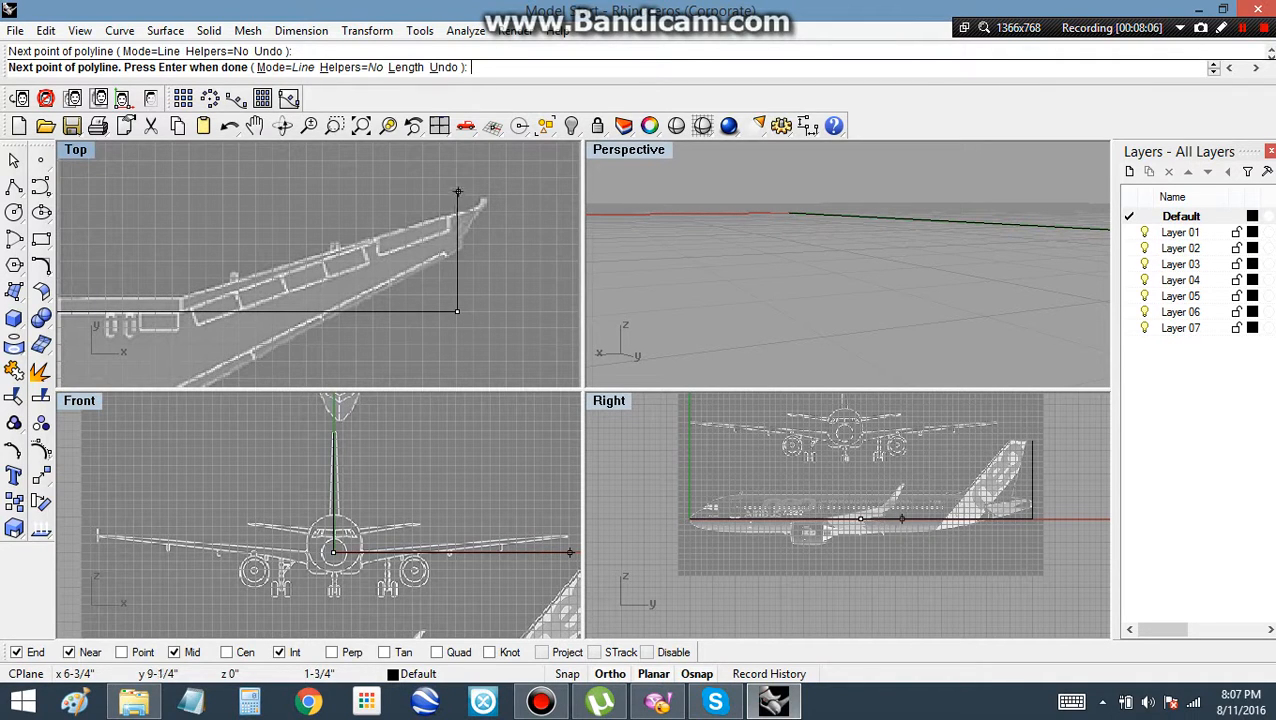
Undo the wingtip point, place it again about 6-7/8" from the centreline, and finish with a perpendicular segment about 2-1/8" long past the wingtip.
scroll(460, 232, "up", 7)
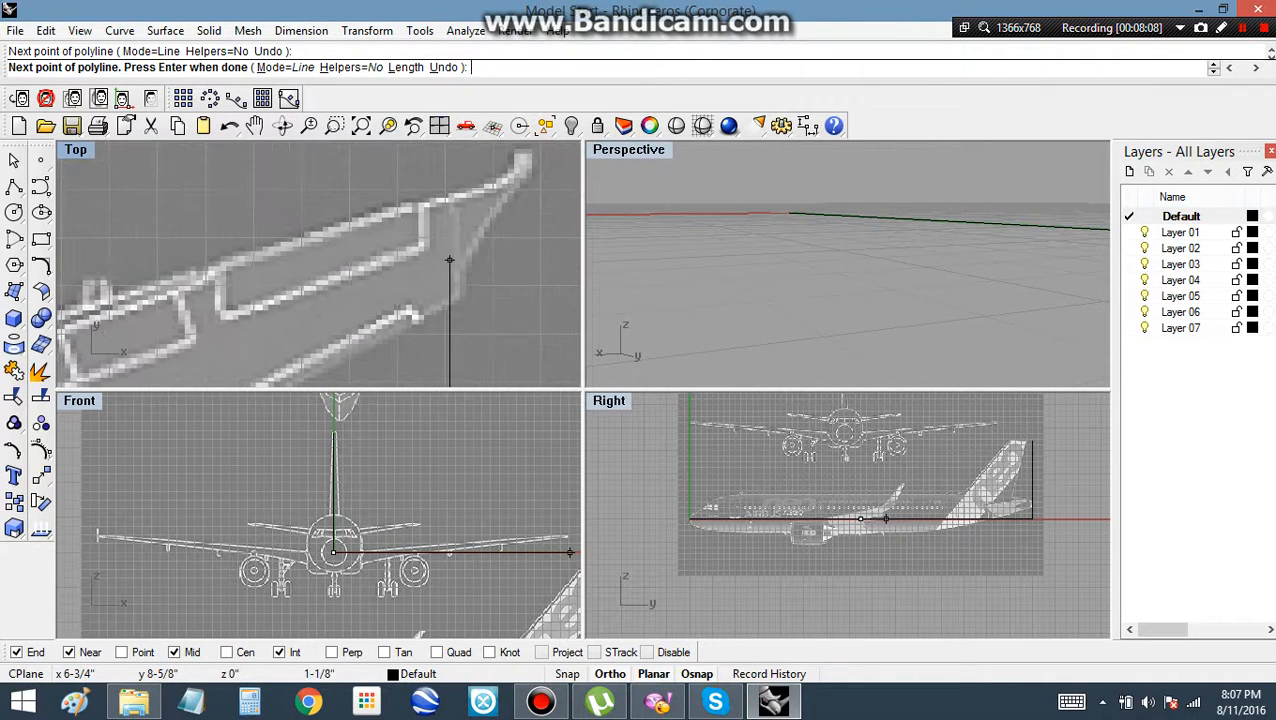
right_click_drag(456, 314, 456, 241)
scroll(456, 241, "down", 4)
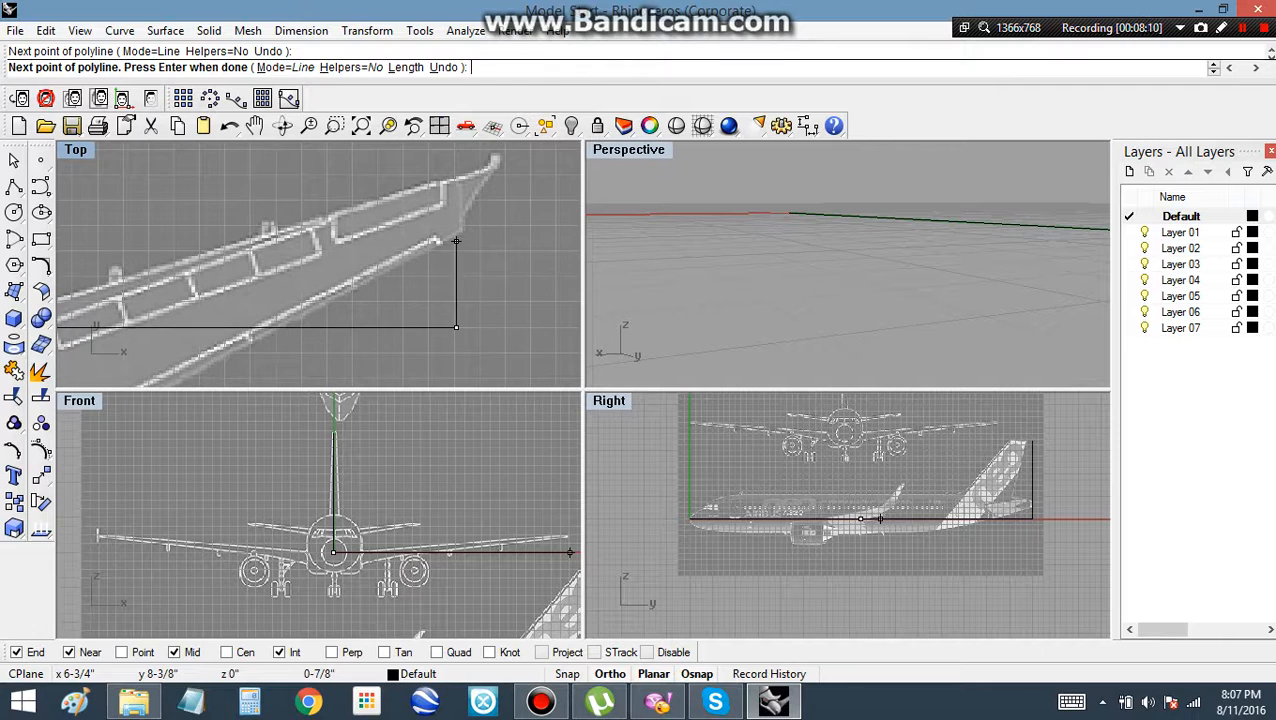
key("ctrl+z")
scroll(461, 376, "up", 2)
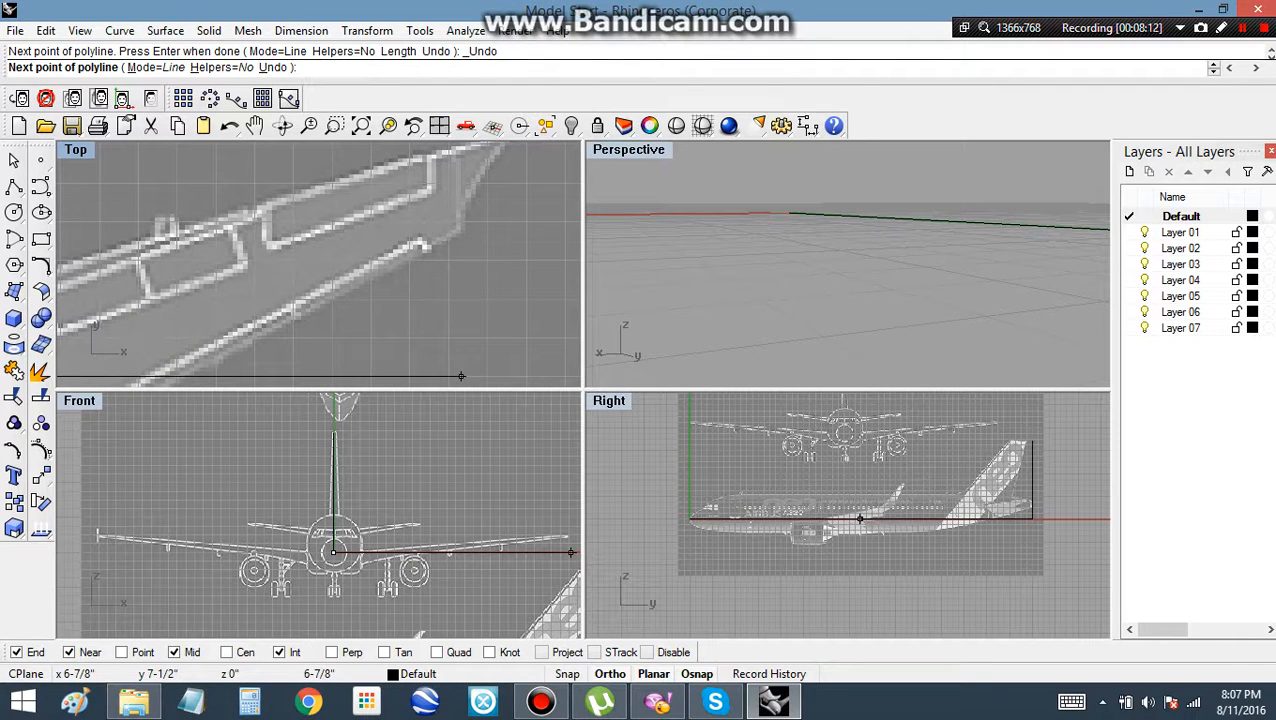
left_click(459, 376)
scroll(457, 330, "down", 3)
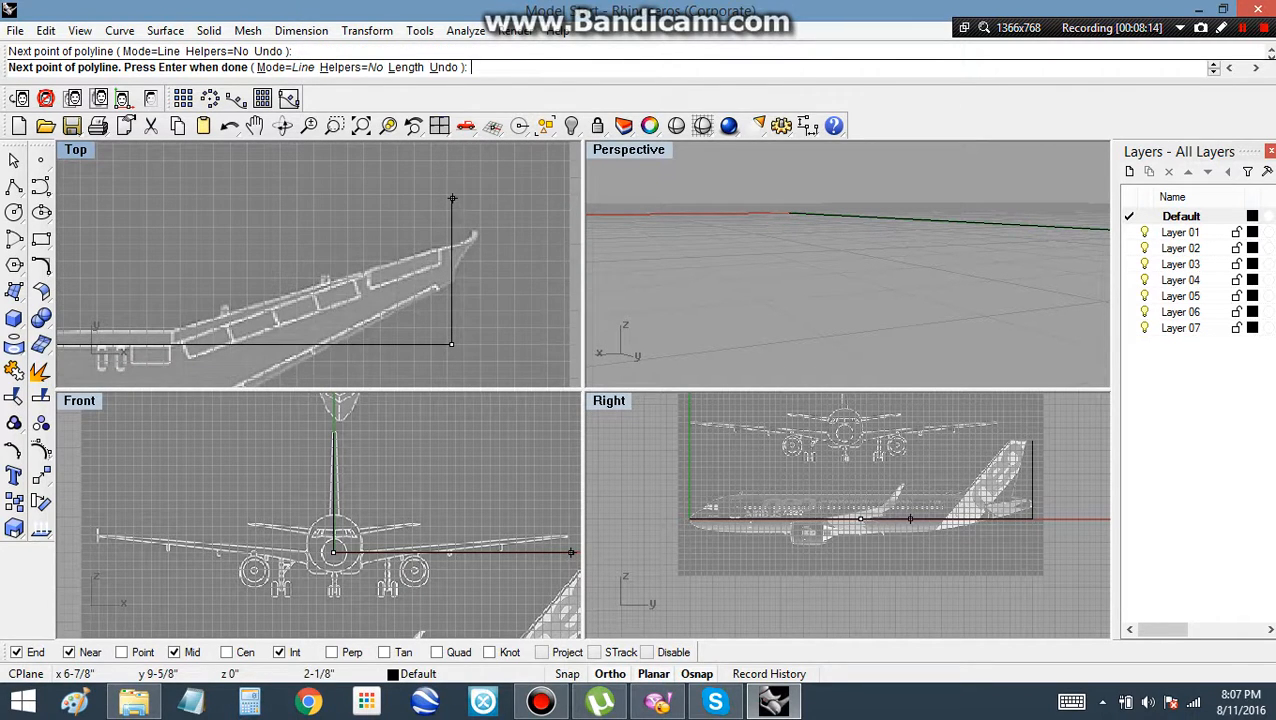
left_click(453, 199)
key("Return")
Draw a vertical polyline about 7/8" high in the Front viewport from the wing reference line's outer end up past the wingtip.
scroll(500, 540, "up", 5)
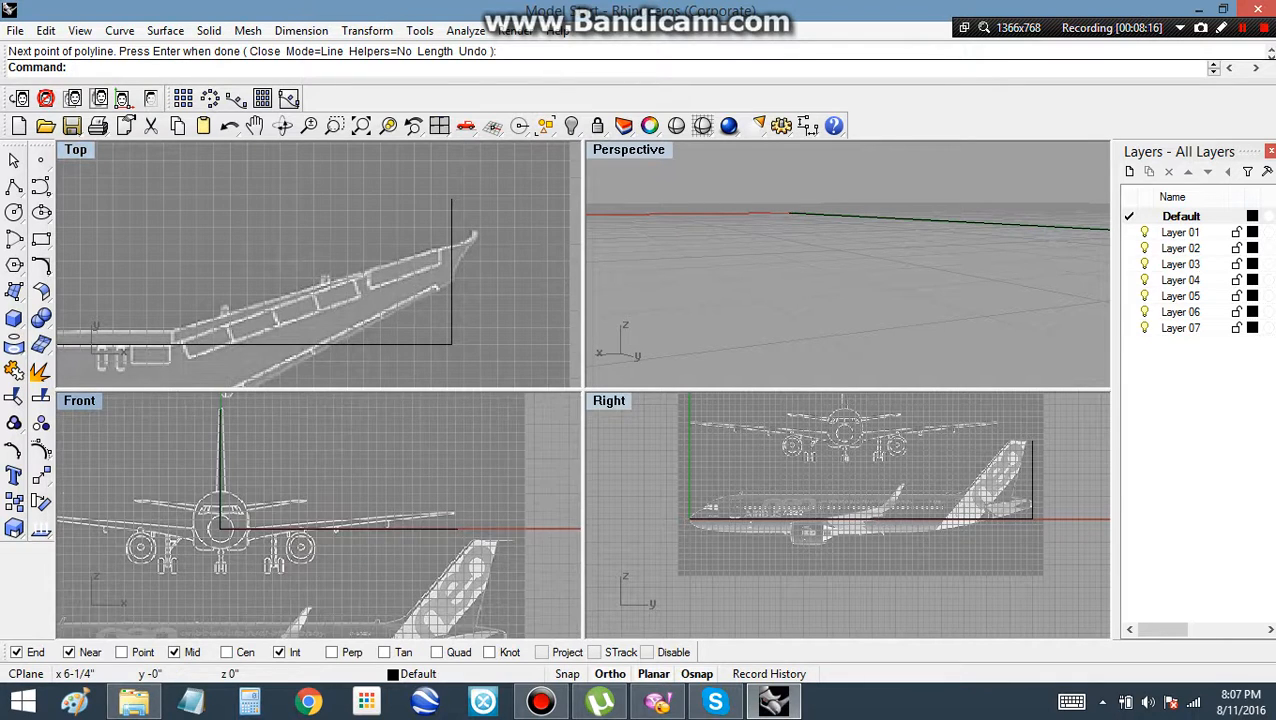
key("Return")
left_click(500, 537)
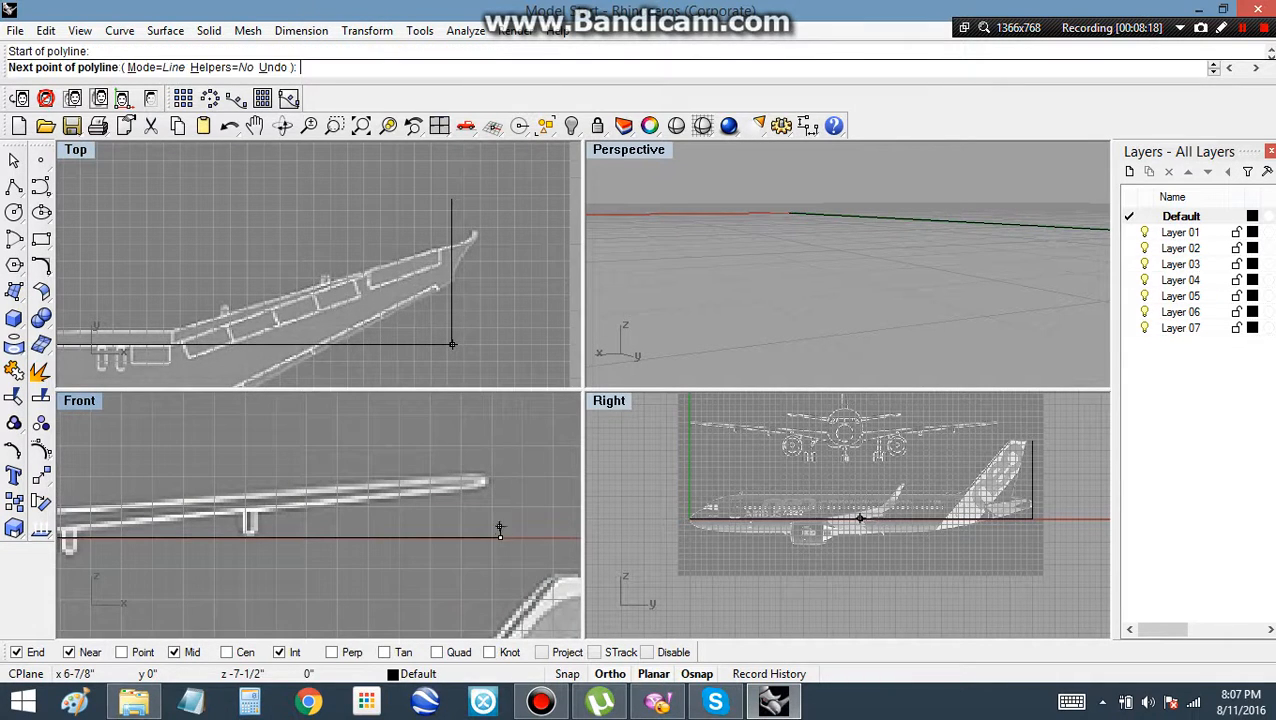
left_click(500, 428)
key("Return")
scroll(500, 428, "down", 4)
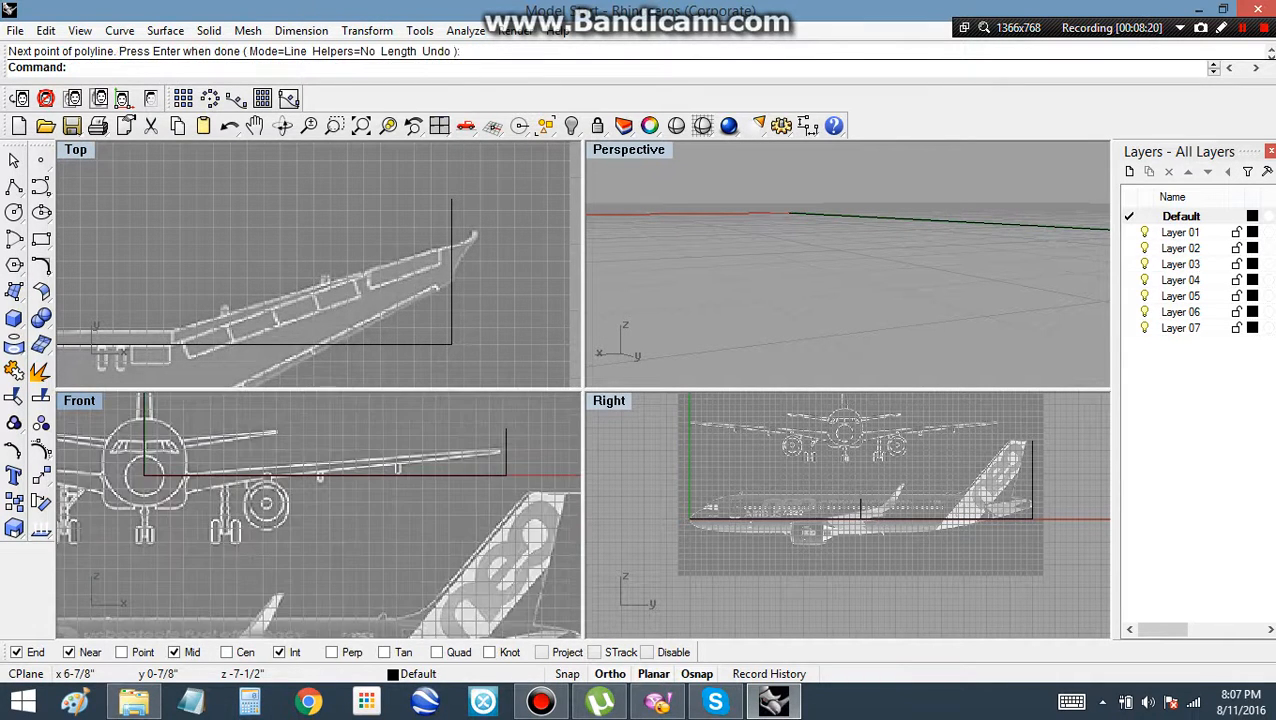
Delete all three reference polylines.
scroll(506, 430, "down", 2)
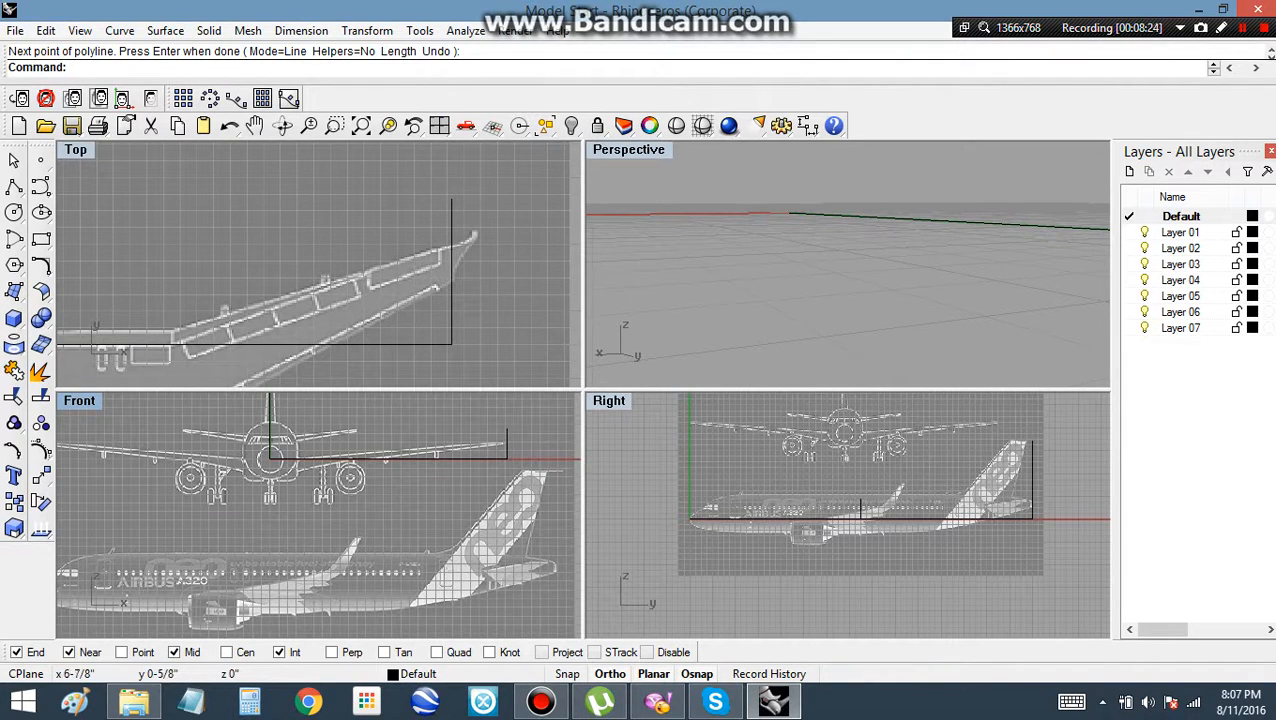
right_click_drag(238, 460, 253, 503)
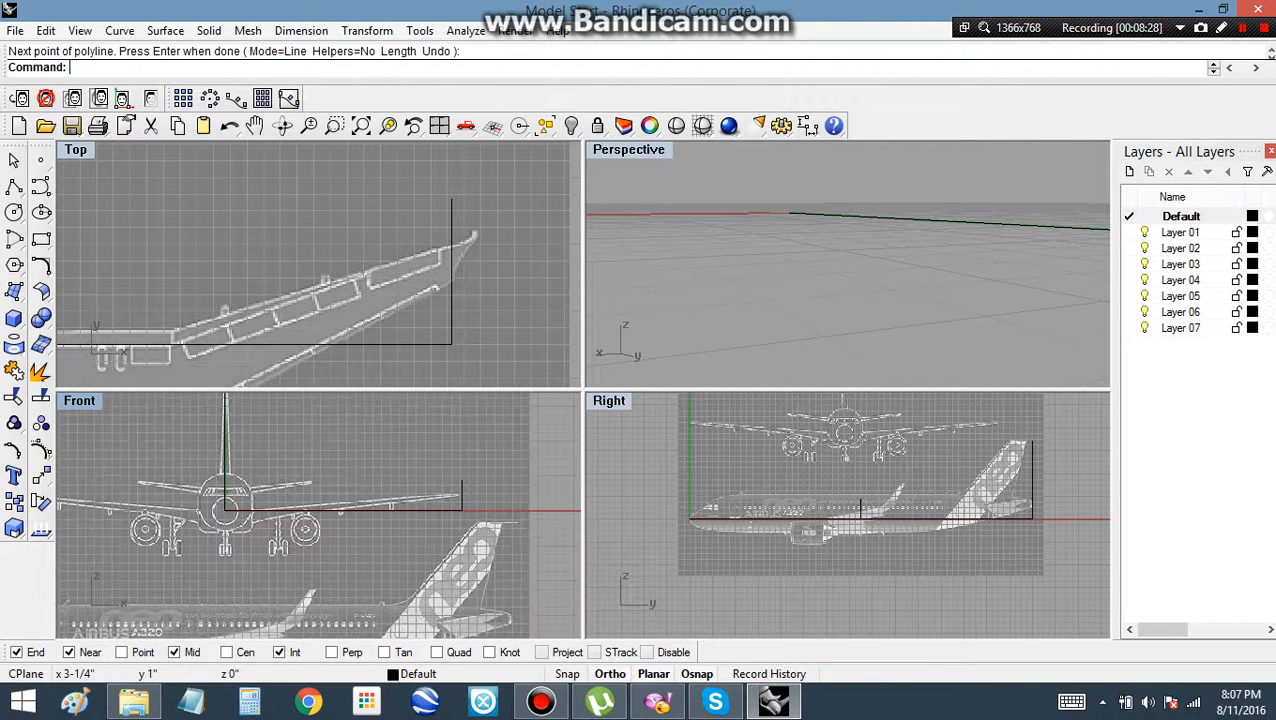
left_click_drag(482, 465, 208, 557)
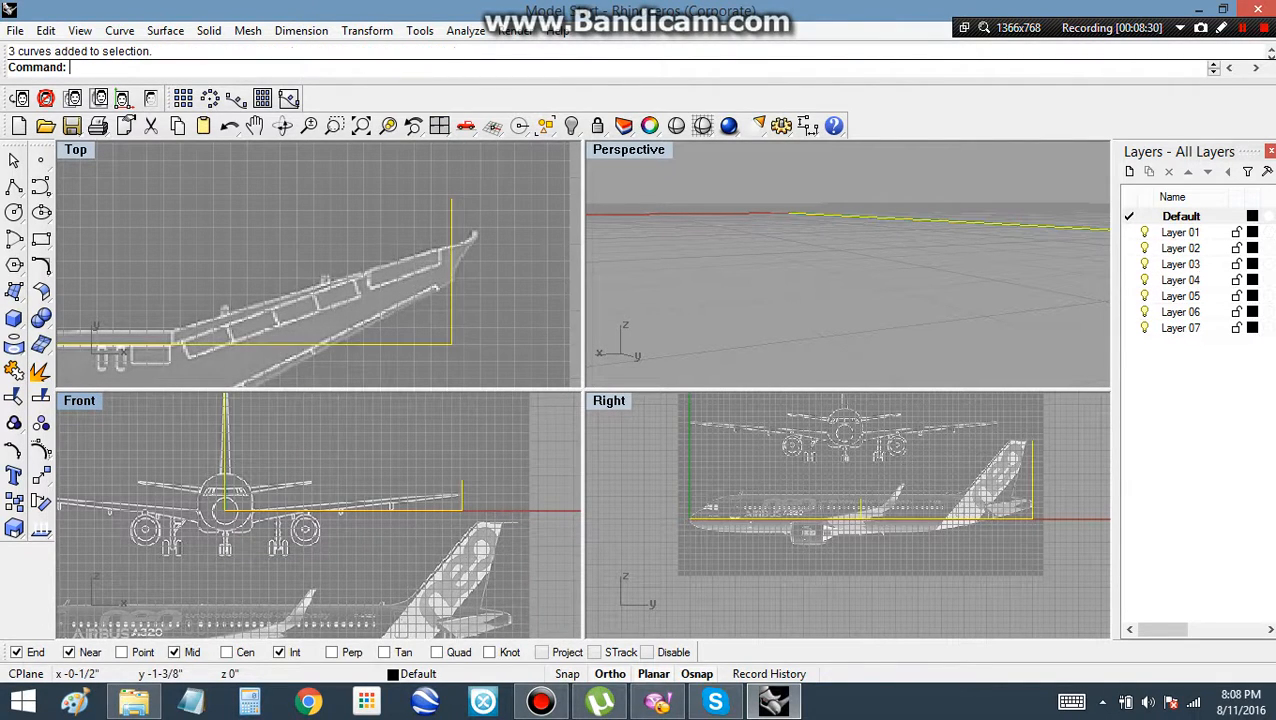
key("Delete")
Save the Model Start file with the aligned background bitmaps.
scroll(318, 515, "down", 3)
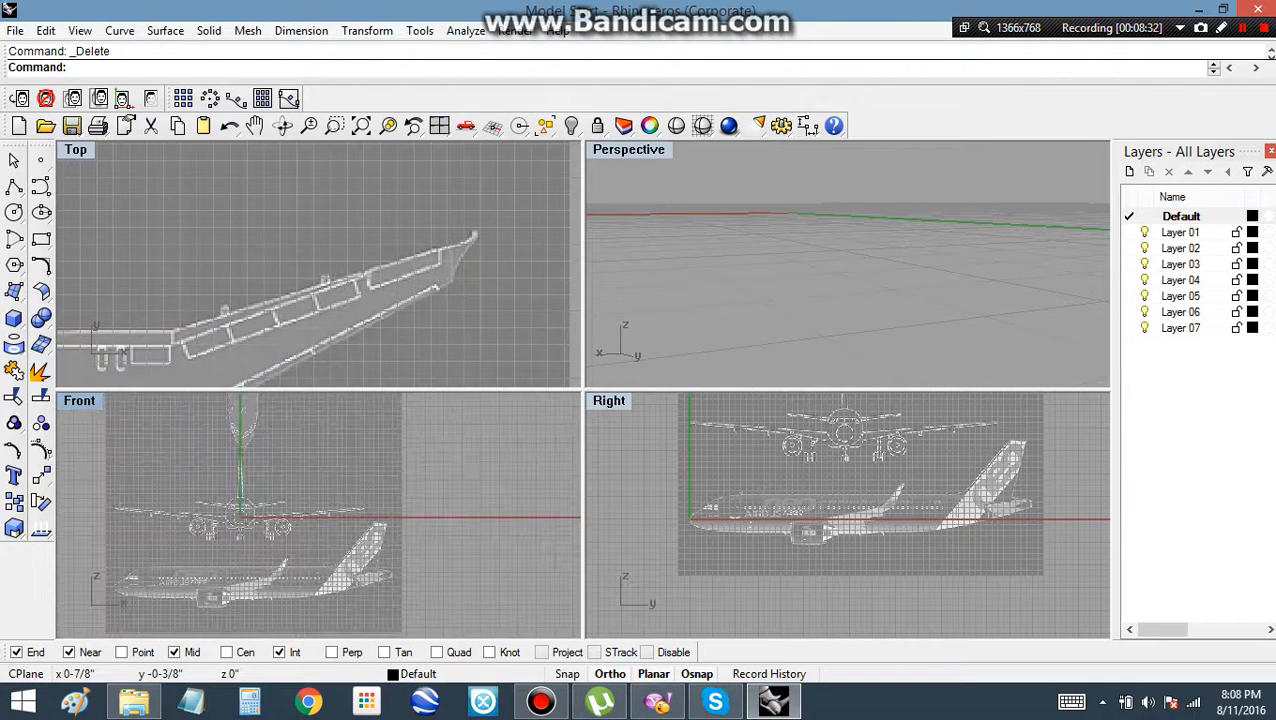
scroll(313, 264, "down", 5)
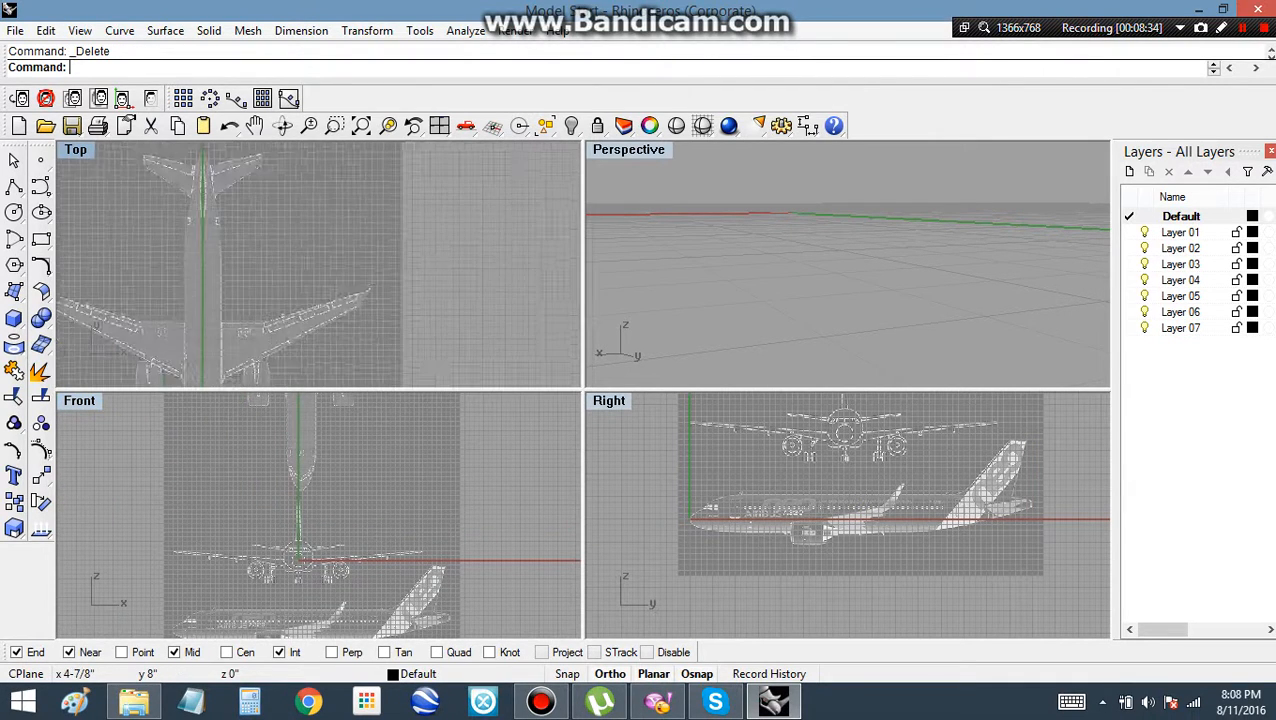
scroll(318, 264, "up", 2)
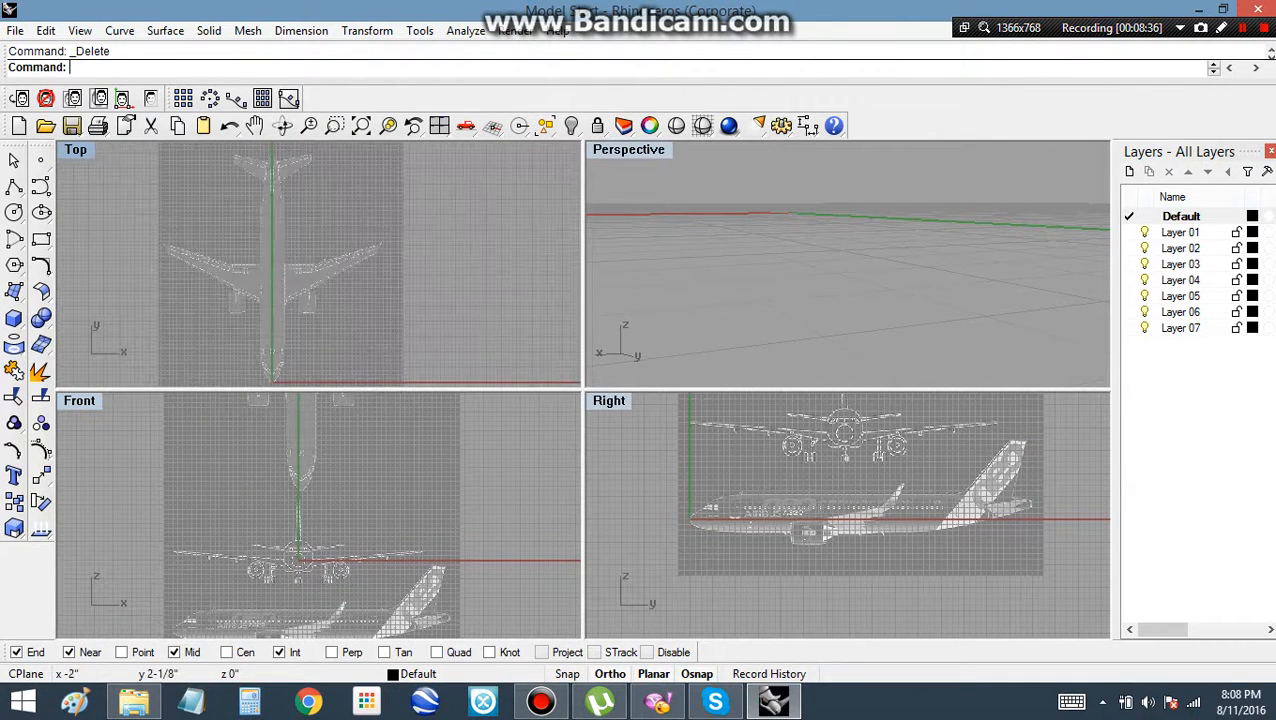
right_click_drag(848, 450, 848, 520)
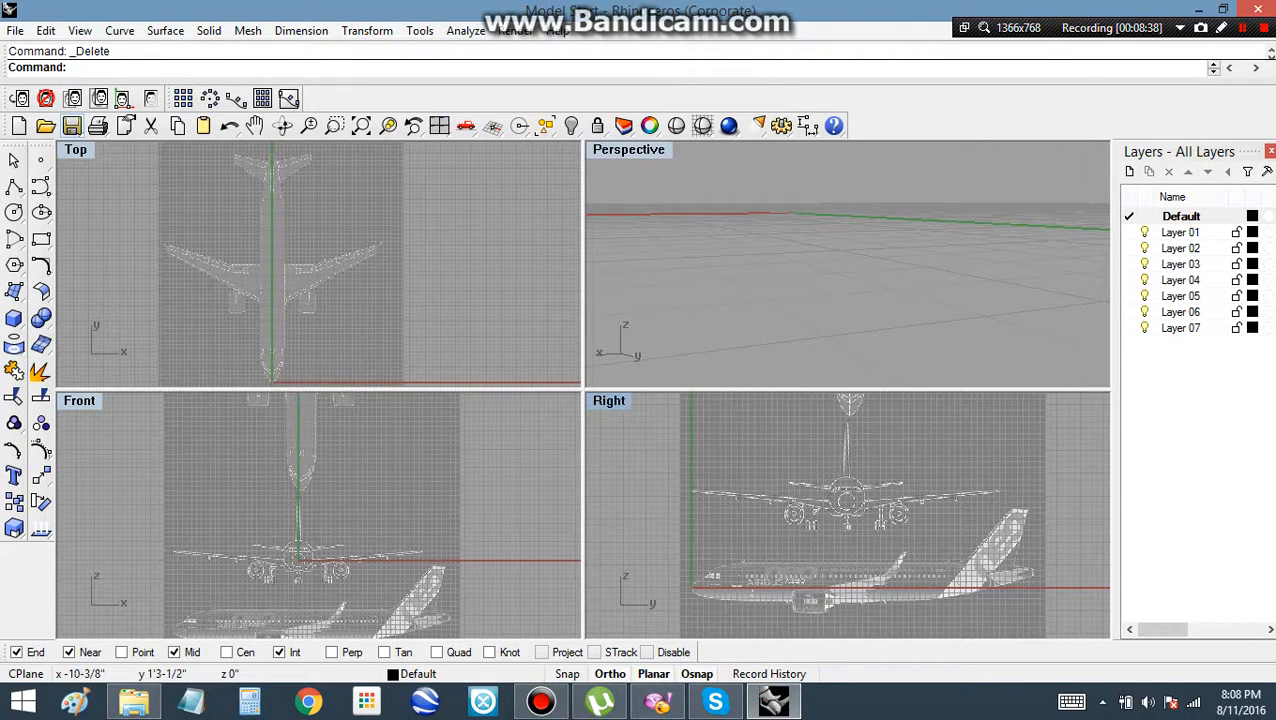
left_click(72, 125)
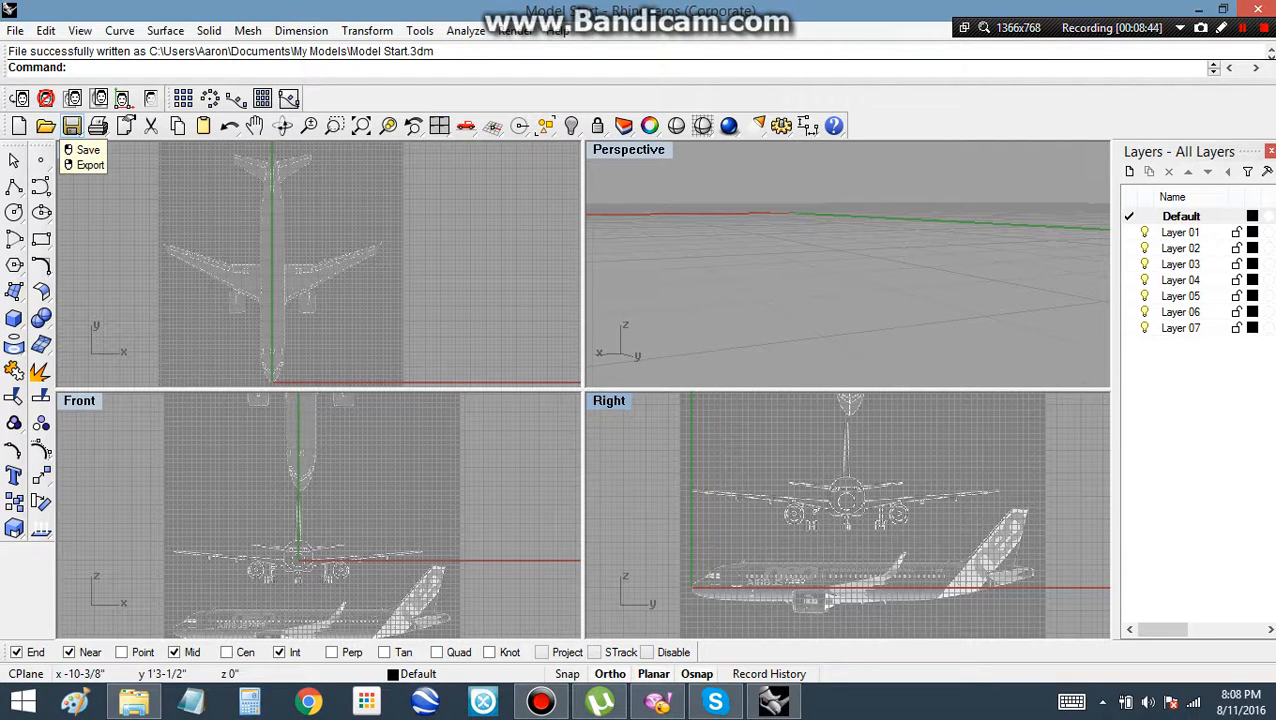
Save a copy of the model as A320NEO in the Airbus A320NEO folder under 3-views, 111Commissions.
left_click(15, 31)
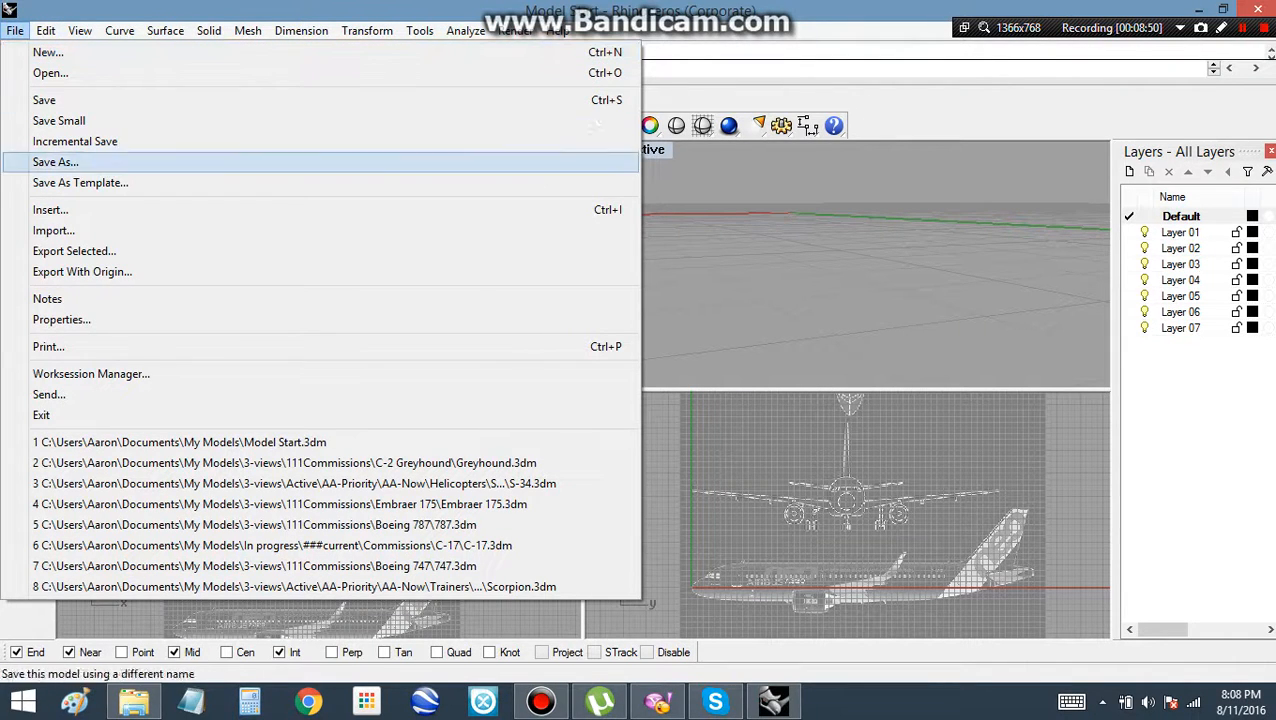
left_click(55, 162)
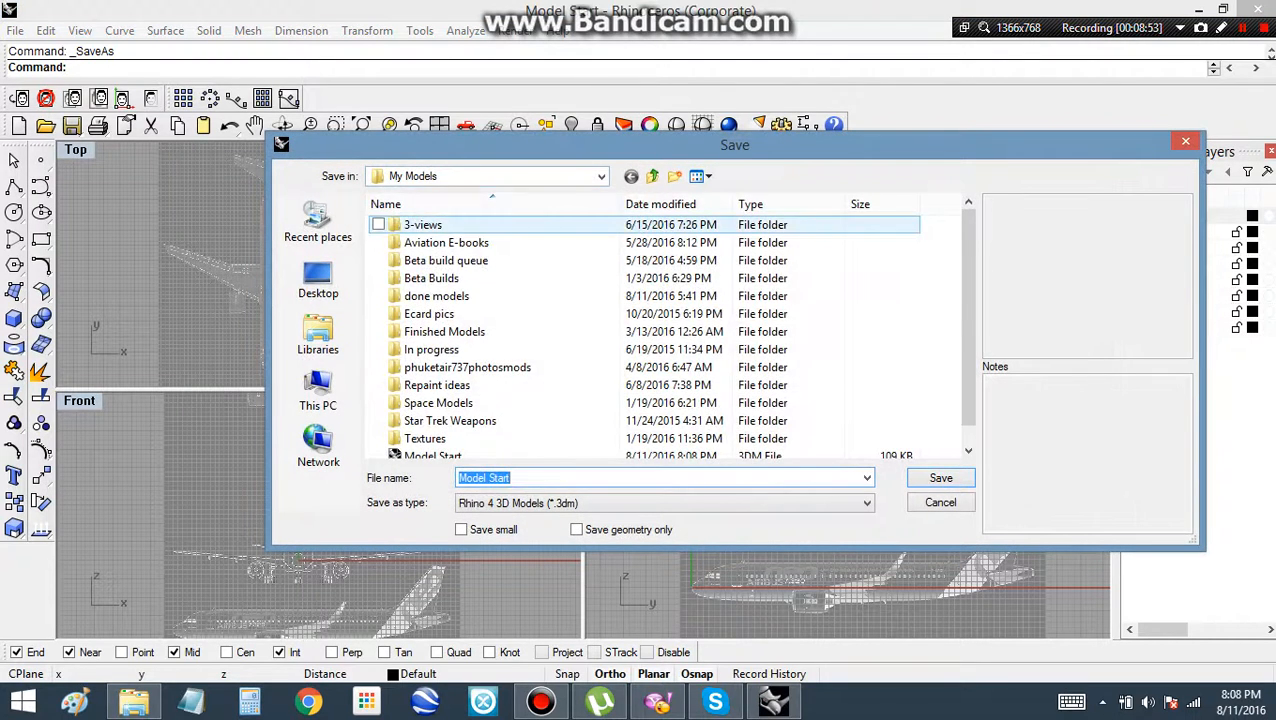
double_click(422, 224)
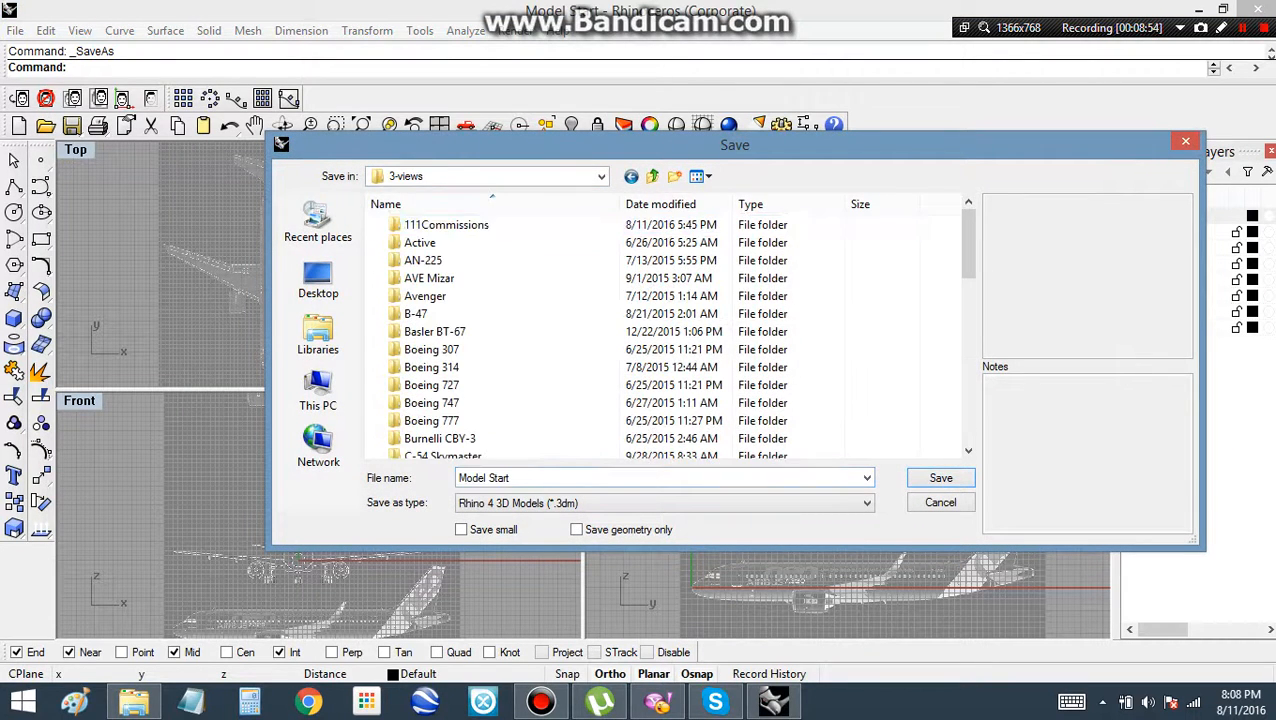
double_click(422, 224)
double_click(422, 224)
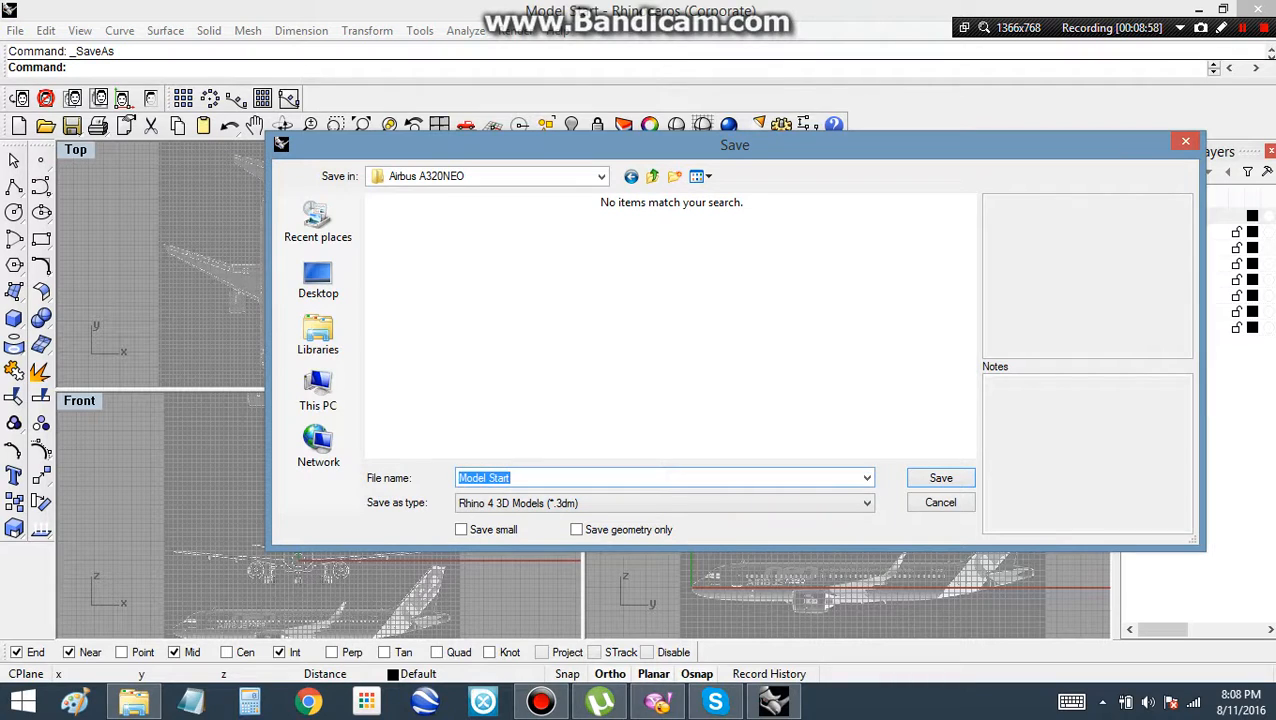
type("A")
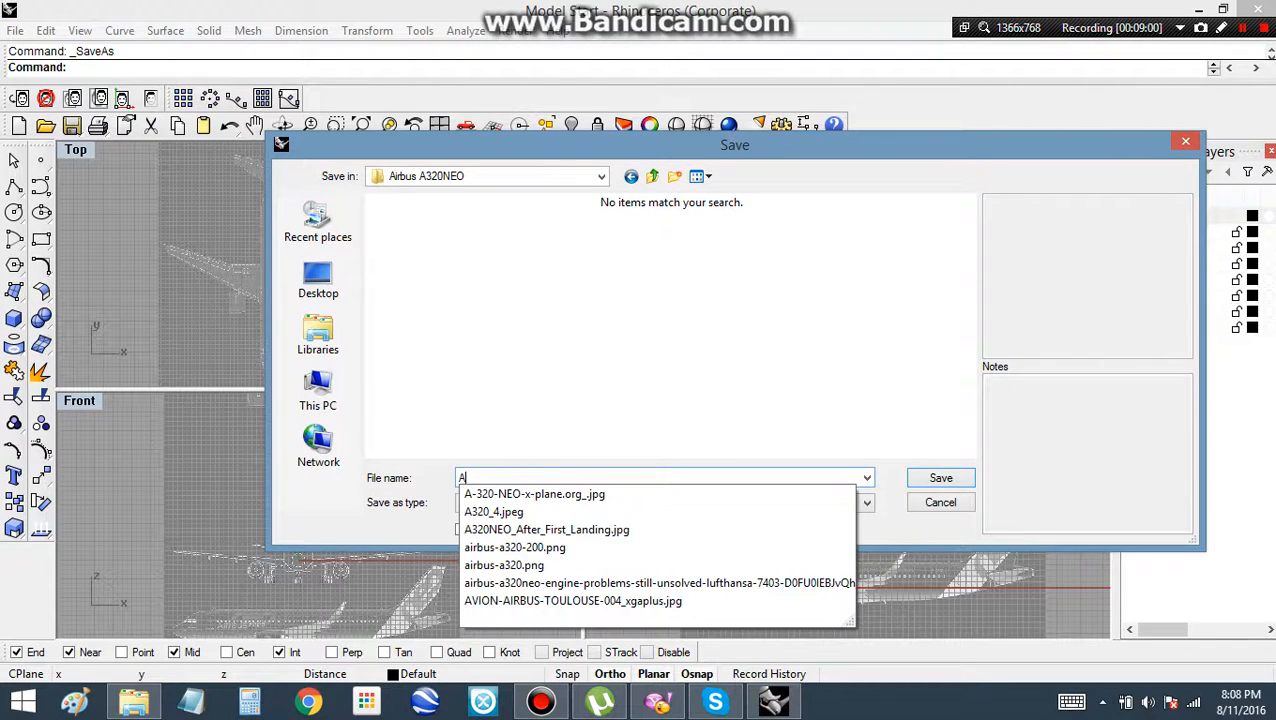
type("3")
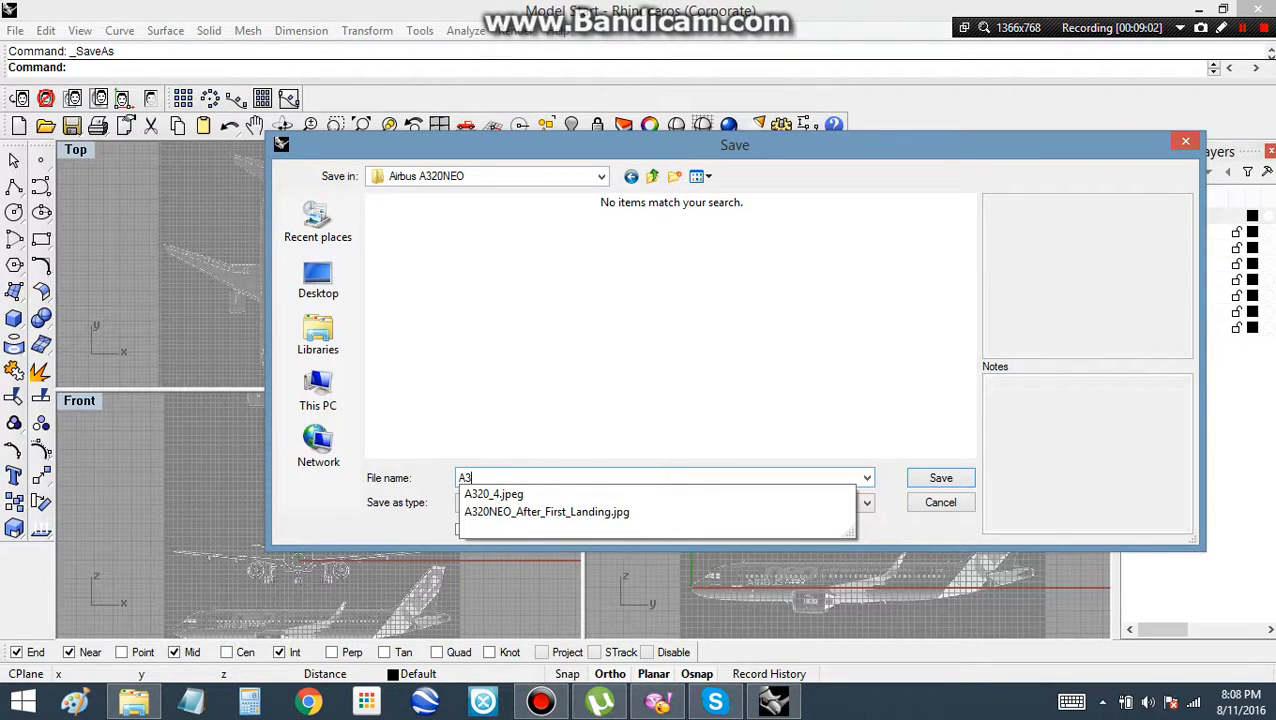
type("20NEO")
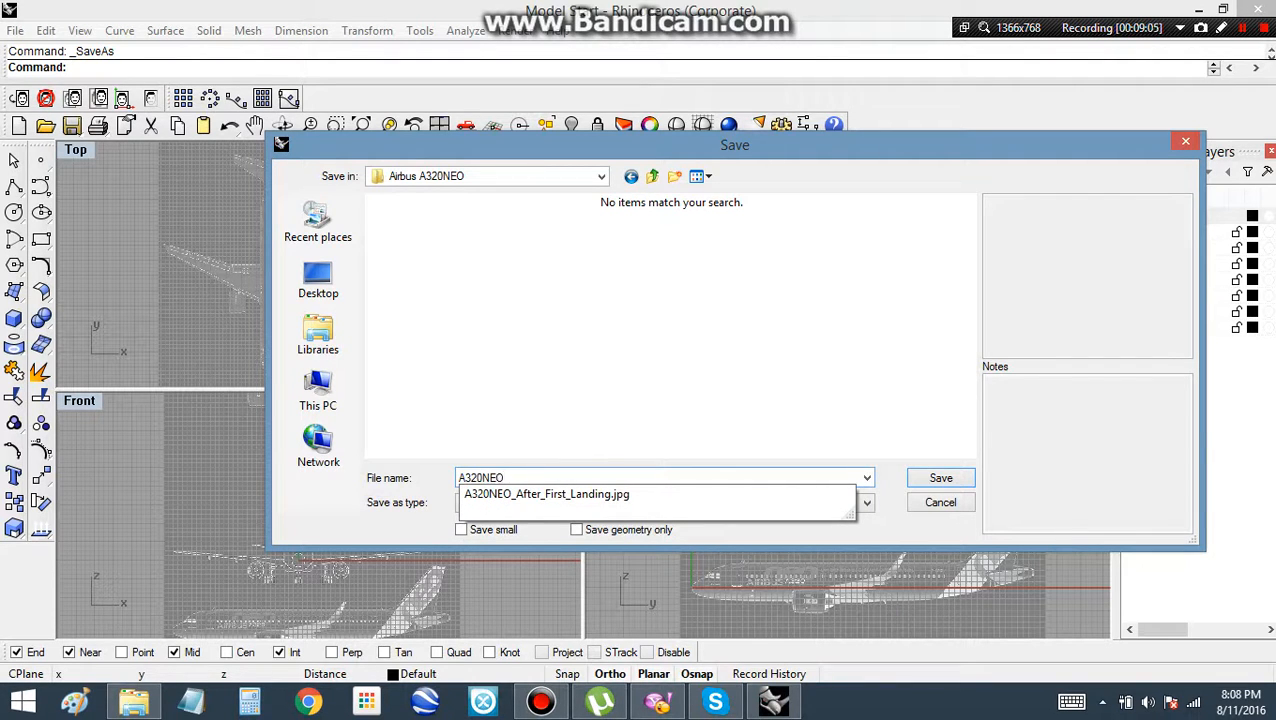
key("Return")
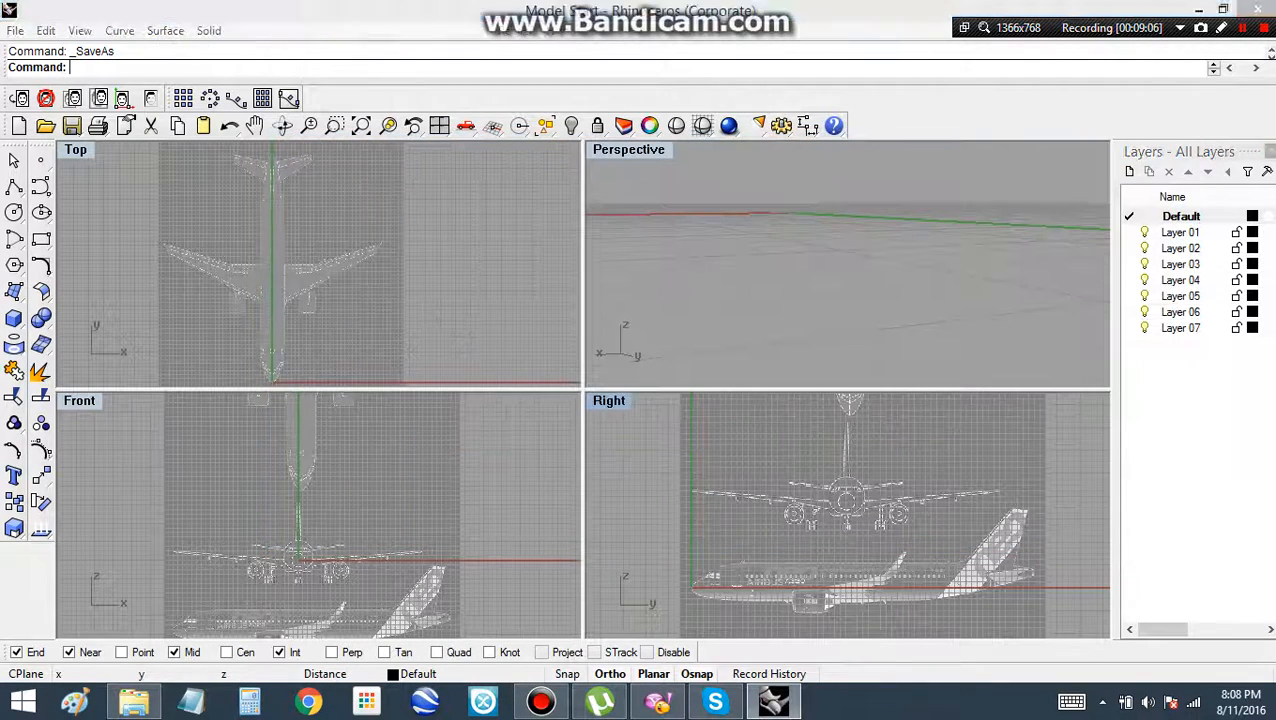